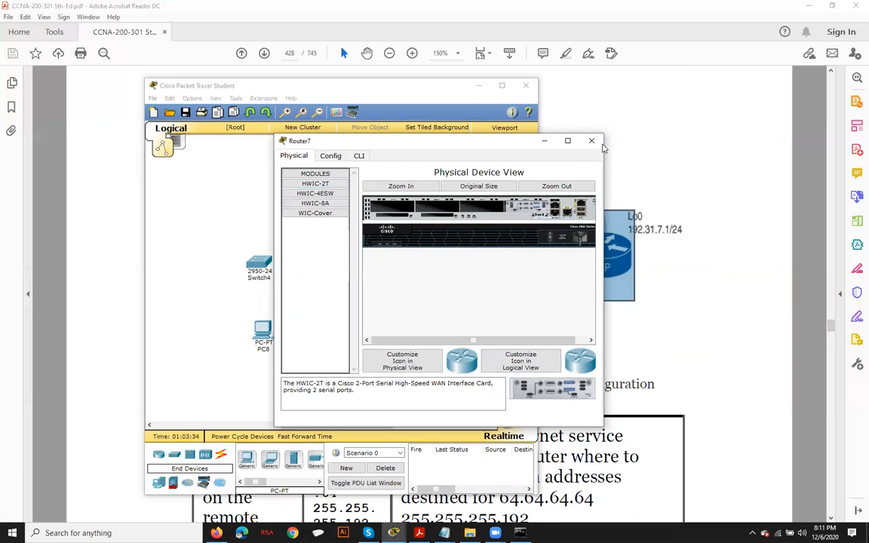
Step: Install an HWIC-2T module in the rightmost expansion slot of Router8, then put its device window away
{"action": "double_click", "coordinate": [413, 267]}
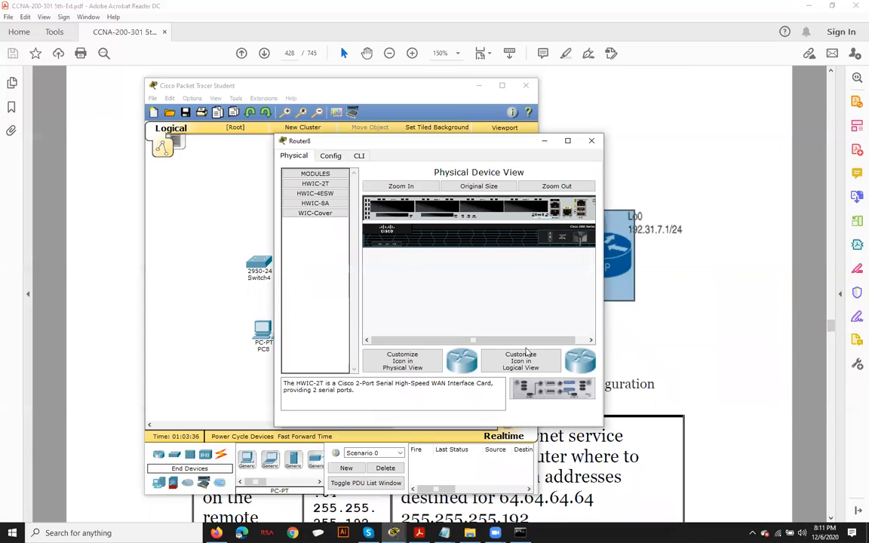
{"action": "left_click_drag", "start_coordinate": [315, 183], "coordinate": [477, 209]}
{"action": "left_click", "coordinate": [486, 270]}
{"action": "left_click_drag", "start_coordinate": [316, 183], "coordinate": [521, 214]}
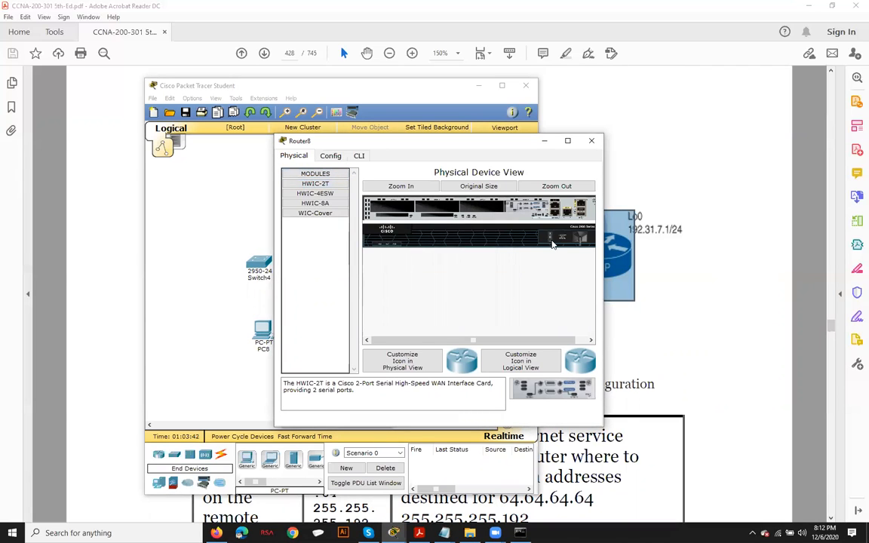
{"action": "left_click", "coordinate": [543, 140]}
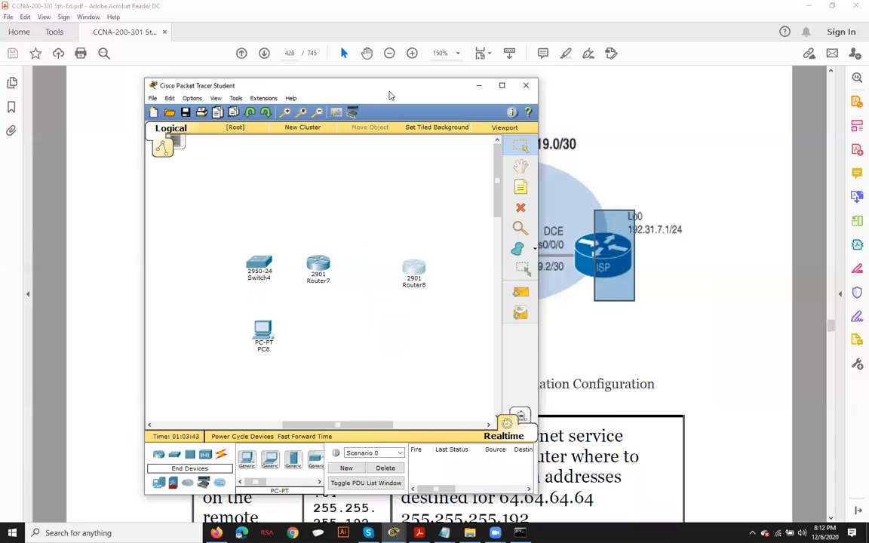
Step: Connect Router7 to Router8 with a serial link, using the automatic connection type
{"action": "left_click_drag", "start_coordinate": [391, 95], "coordinate": [460, 90]}
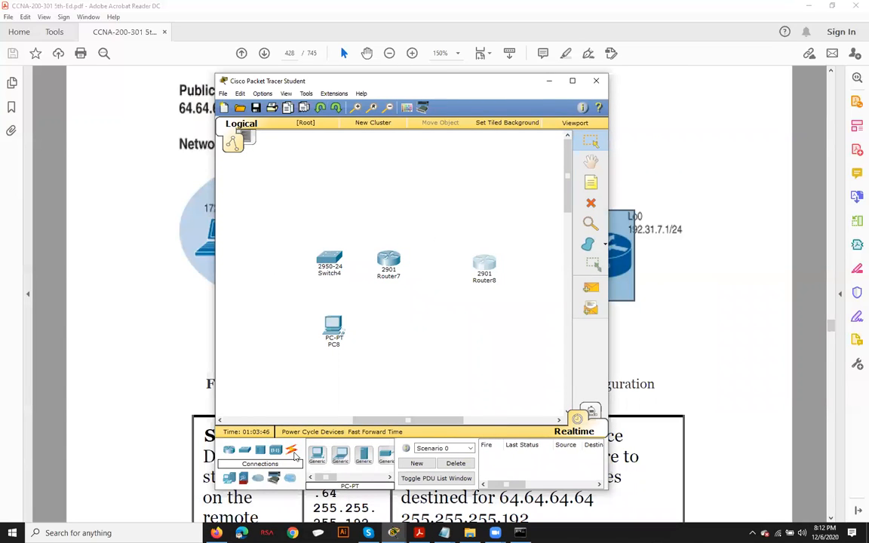
{"action": "left_click", "coordinate": [293, 451]}
{"action": "left_click", "coordinate": [403, 265]}
{"action": "left_click", "coordinate": [481, 262]}
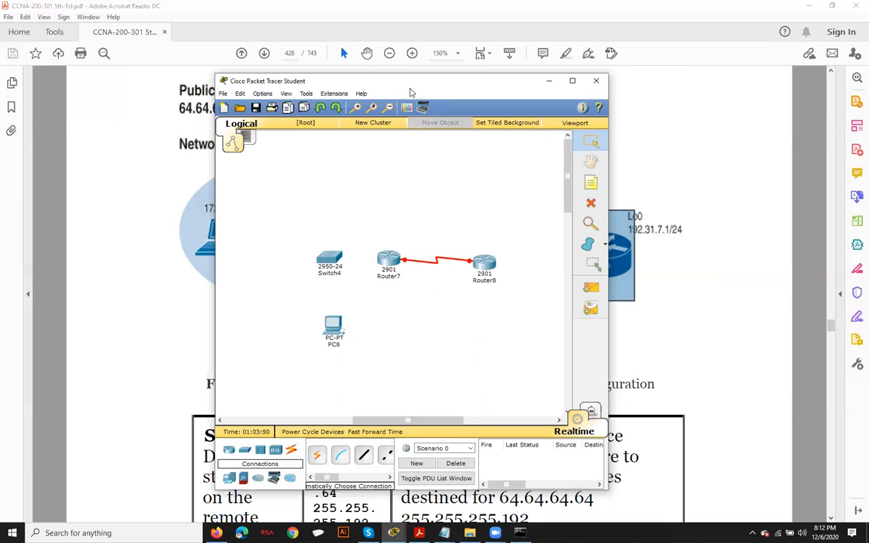
Step: Connect Switch4 to Router7 with a copper straight-through cable
{"action": "left_click_drag", "start_coordinate": [411, 80], "coordinate": [575, 80]}
{"action": "left_click", "coordinate": [527, 453]}
{"action": "left_click", "coordinate": [492, 256]}
{"action": "left_click", "coordinate": [486, 246]}
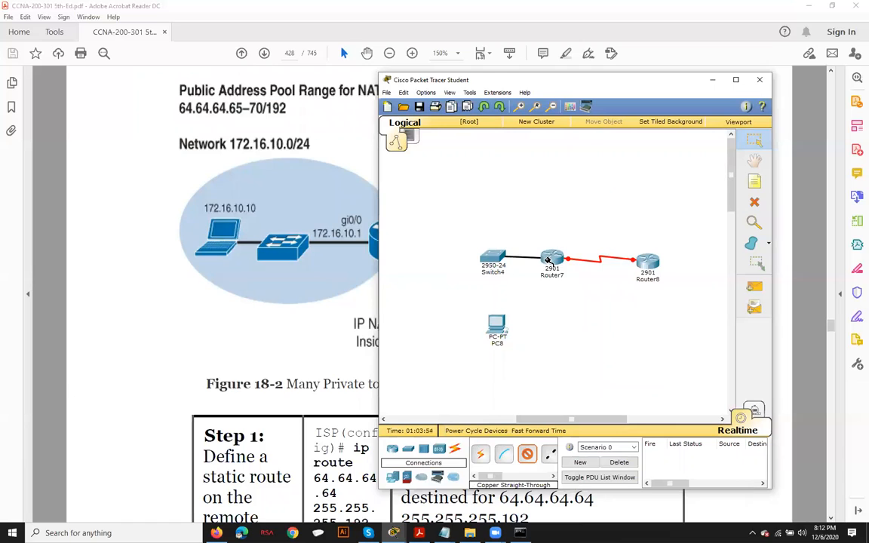
{"action": "left_click", "coordinate": [550, 260]}
{"action": "left_click", "coordinate": [556, 287]}
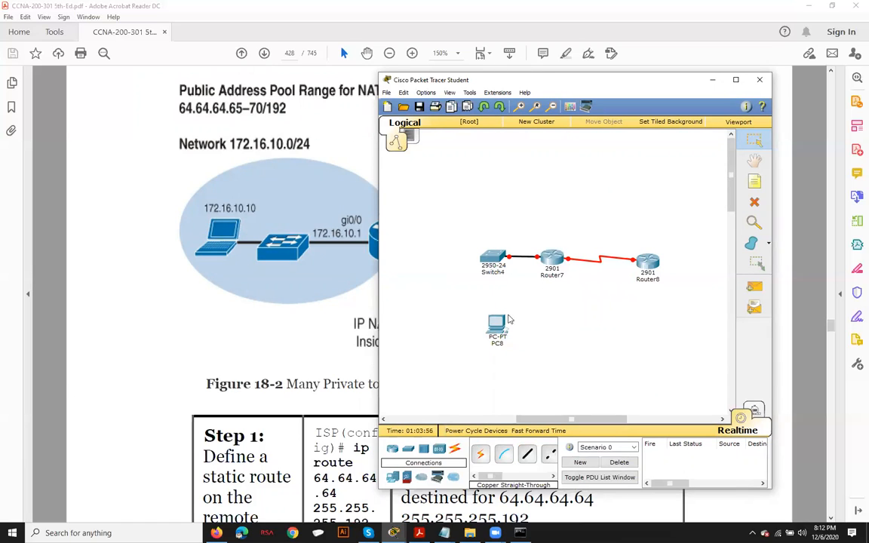
Step: Connect PC8 to Switch4 with a copper straight-through cable
{"action": "left_click", "coordinate": [499, 332]}
{"action": "left_click", "coordinate": [507, 336]}
{"action": "left_click", "coordinate": [495, 259]}
{"action": "left_click", "coordinate": [505, 275]}
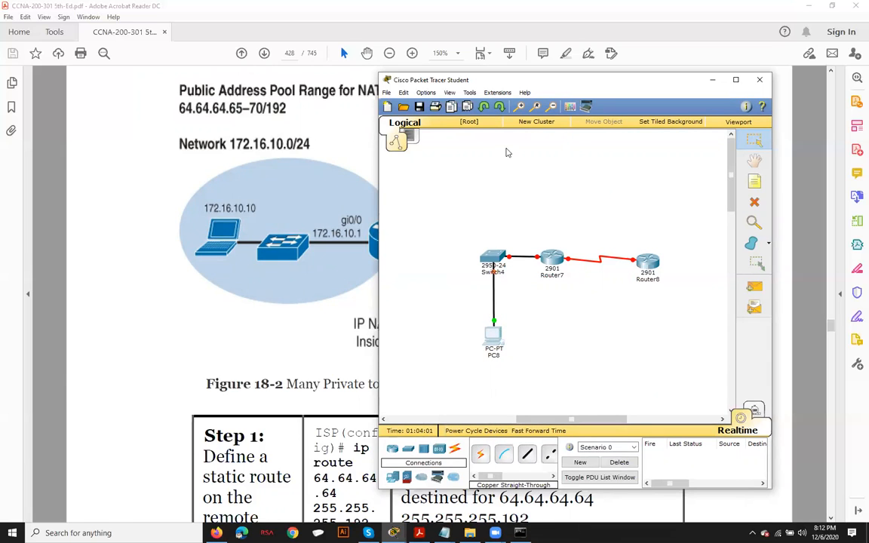
Step: Arrange the CCNA PDF and Packet Tracer windows side by side, keeping the Figure 18-2 network diagram in view
{"action": "left_click_drag", "start_coordinate": [510, 86], "coordinate": [611, 73]}
{"action": "scroll", "coordinate": [258, 252], "scroll_direction": "down", "scroll_amount": 5}
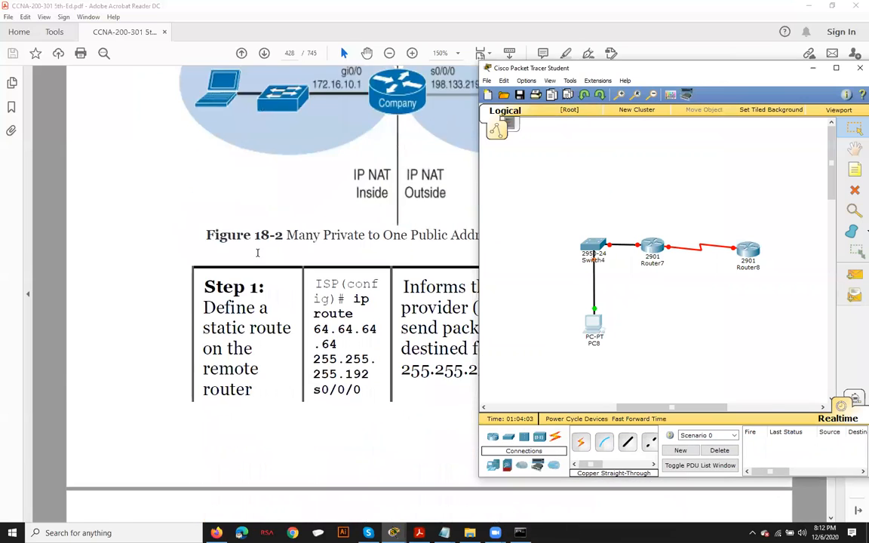
{"action": "left_click", "coordinate": [832, 6]}
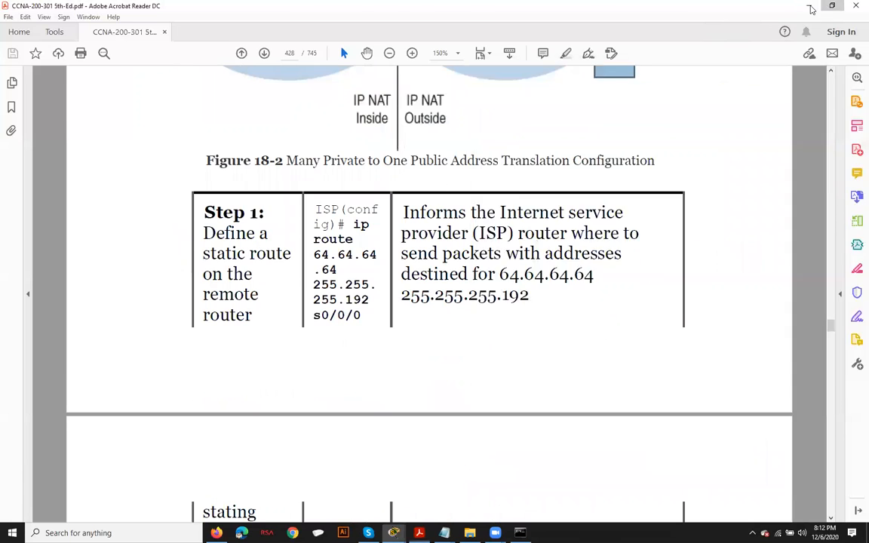
{"action": "left_click_drag", "start_coordinate": [437, 43], "coordinate": [107, 34]}
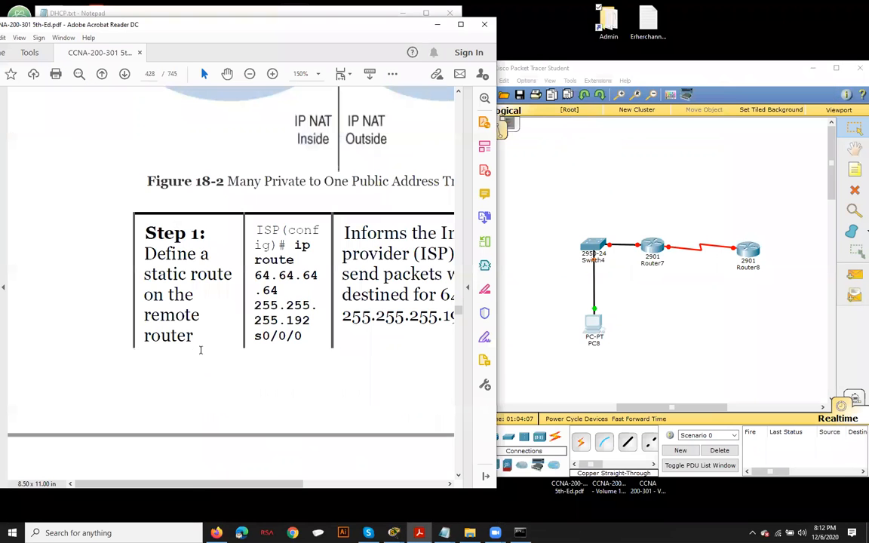
{"action": "left_click_drag", "start_coordinate": [190, 488], "coordinate": [245, 489]}
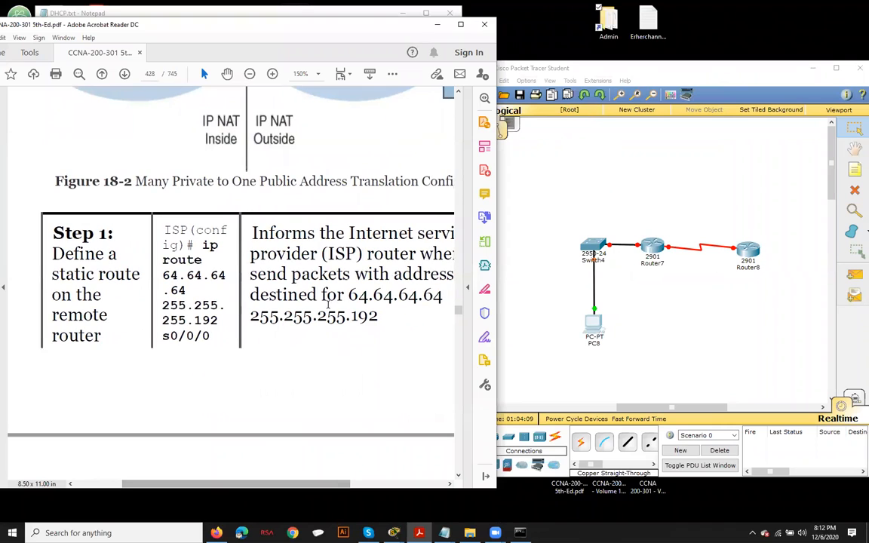
{"action": "scroll", "coordinate": [307, 301], "scroll_direction": "up", "scroll_amount": 5}
{"action": "scroll", "coordinate": [307, 300], "scroll_direction": "down", "scroll_amount": 3}
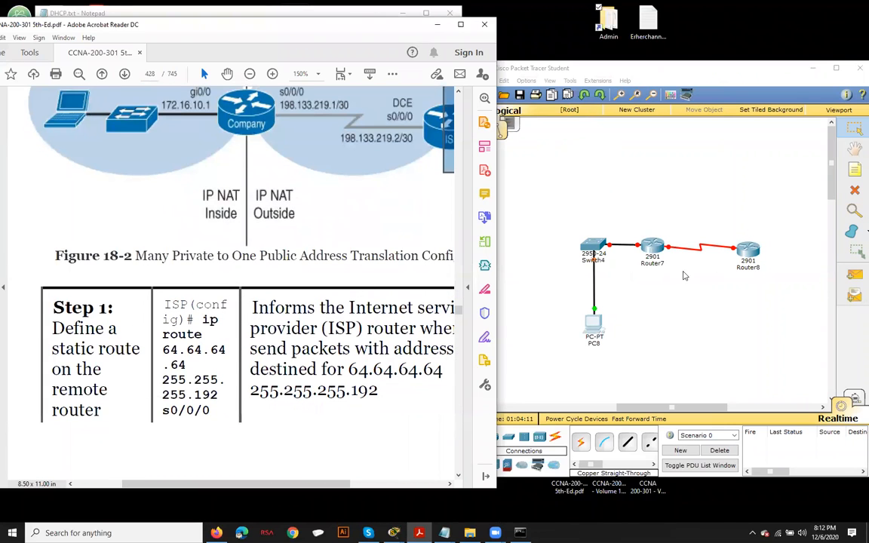
Step: Open Router7's command line, answer no to the configuration dialog and reach the router prompt
{"action": "left_click", "coordinate": [654, 247]}
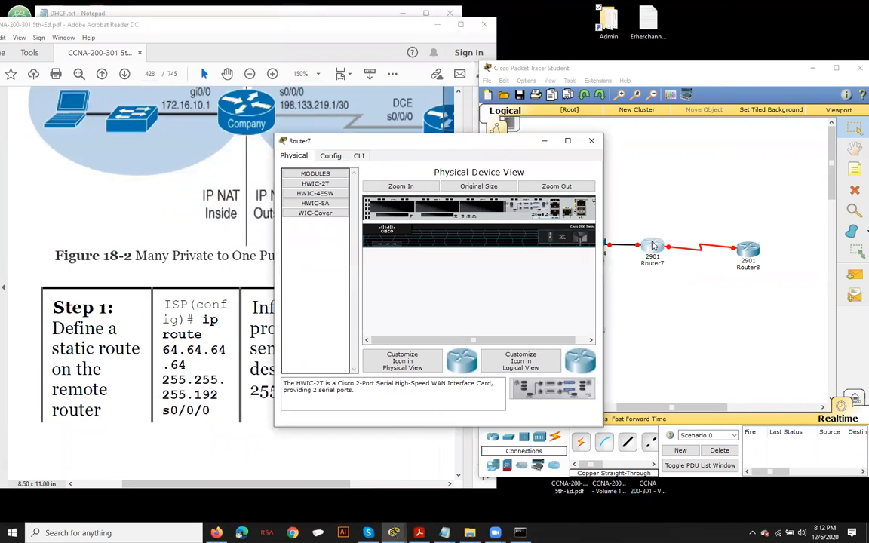
{"action": "left_click_drag", "start_coordinate": [415, 139], "coordinate": [533, 139]}
{"action": "left_click", "coordinate": [480, 155]}
{"action": "left_click_drag", "start_coordinate": [456, 249], "coordinate": [511, 274]}
{"action": "type", "text": "no"}
{"action": "key", "text": "Return"}
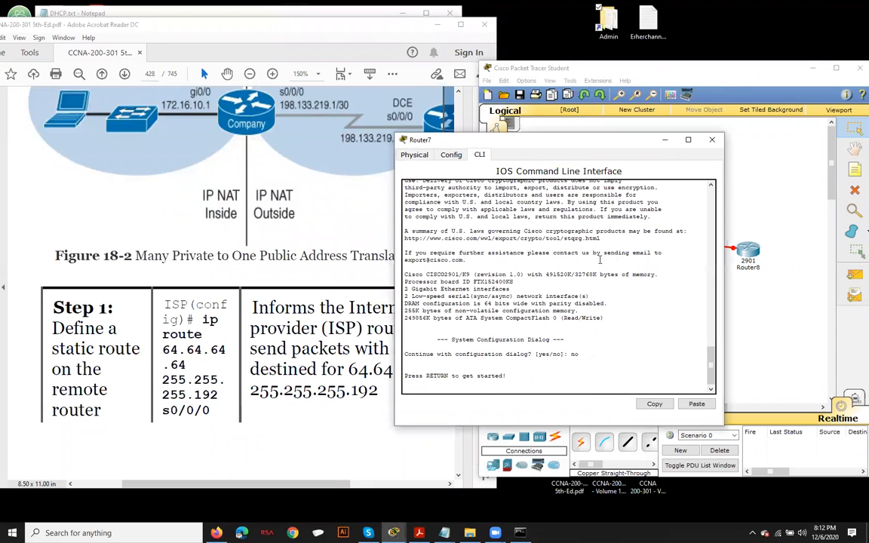
{"action": "left_click_drag", "start_coordinate": [547, 139], "coordinate": [605, 77]}
{"action": "key", "text": "Return"}
{"action": "key", "text": "Return"}
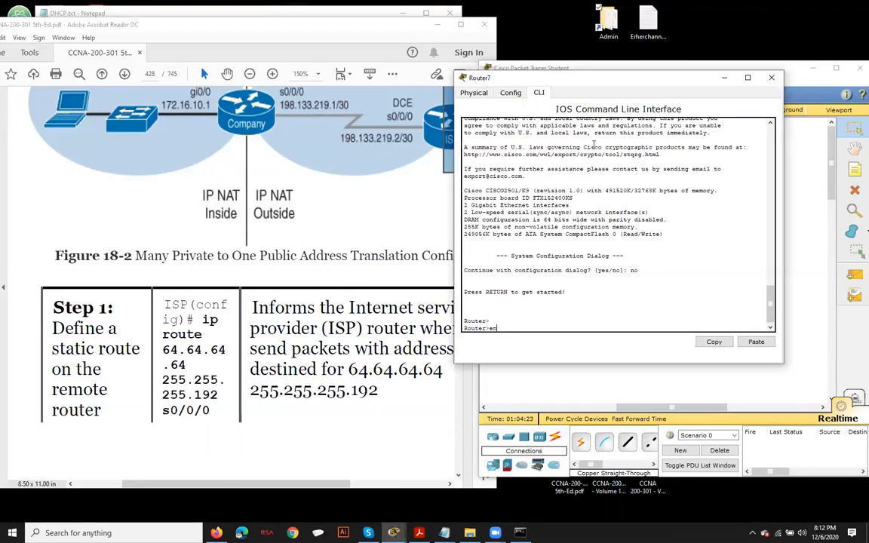
Step: Switch to DHCP.txt in Notepad and add the heading "!!!!!! NAT" at the end of the notes
{"action": "left_click", "coordinate": [444, 533]}
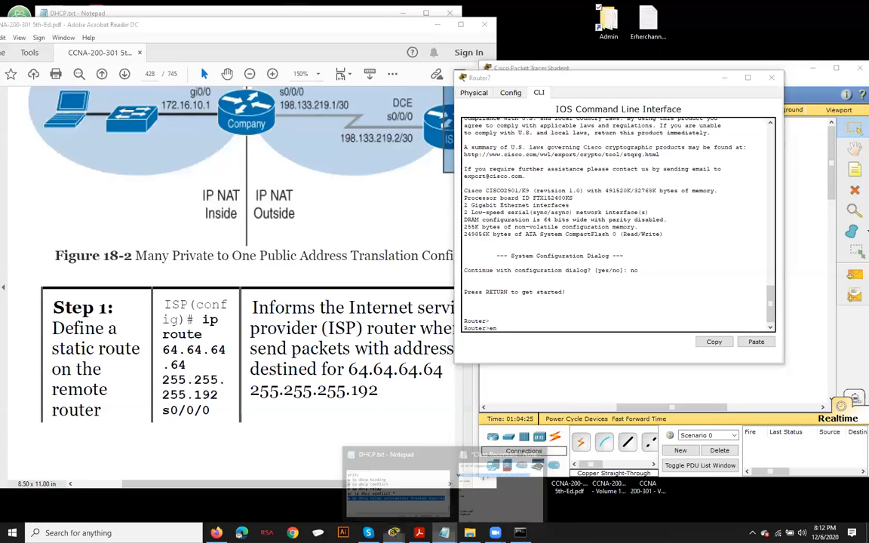
{"action": "left_click", "coordinate": [400, 480]}
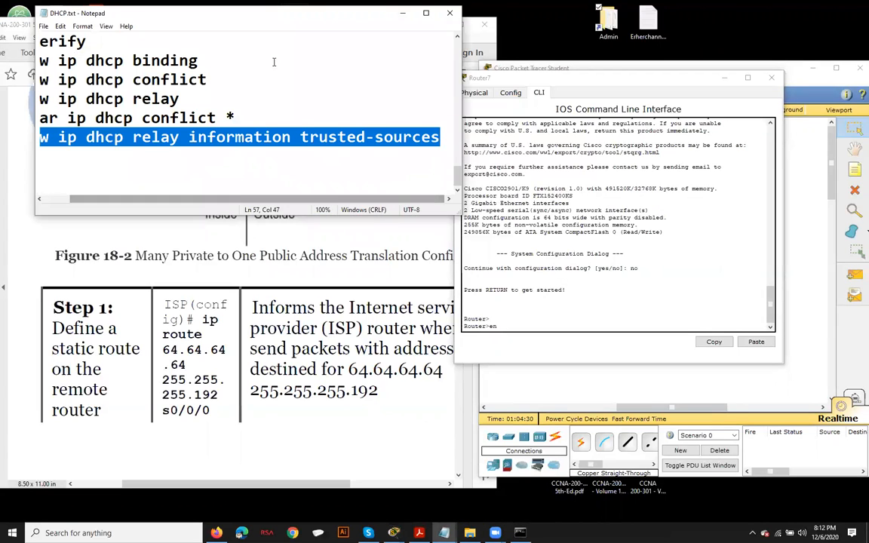
{"action": "left_click_drag", "start_coordinate": [225, 13], "coordinate": [765, 158]}
{"action": "left_click", "coordinate": [633, 314]}
{"action": "type", "text": "!!!!!! NAT"}
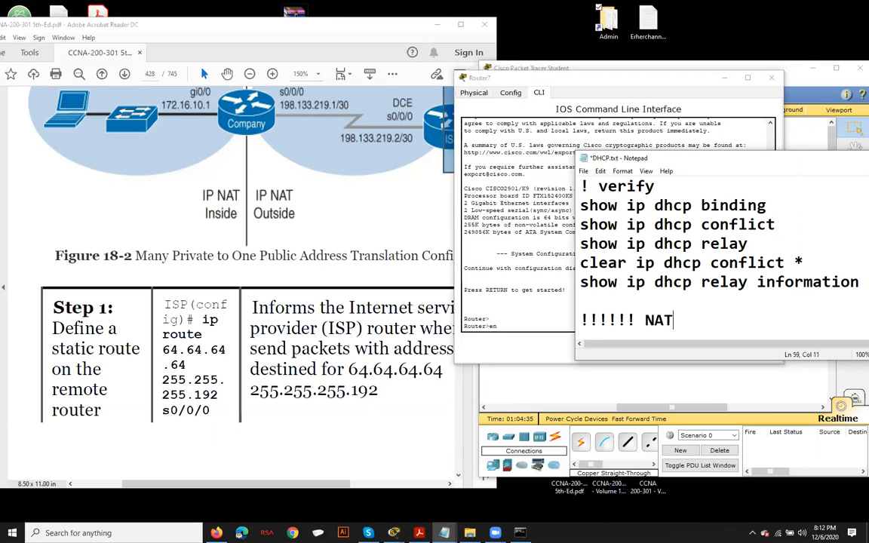
Step: Add the comment line "! NAT rtr" two blank lines below the NAT heading
{"action": "key", "text": "Return"}
{"action": "key", "text": "Return"}
{"action": "key", "text": "Return"}
{"action": "type", "text": "!"}
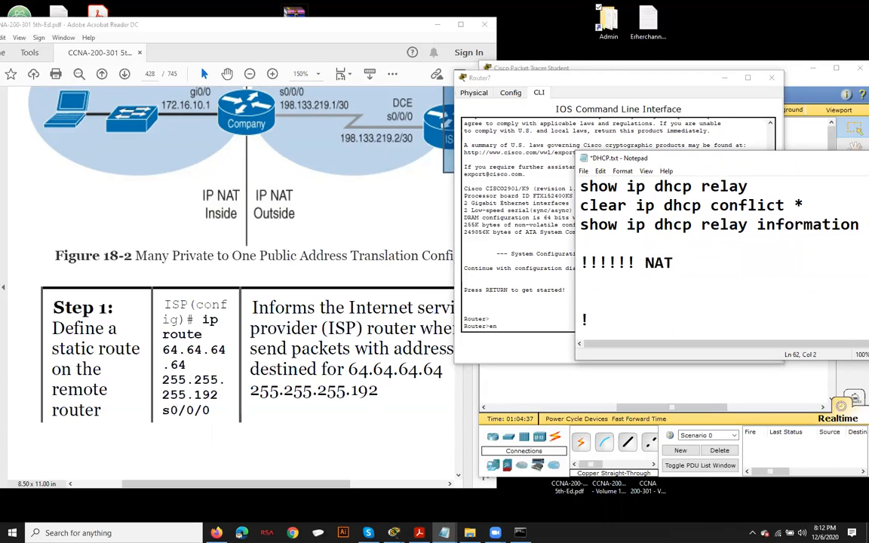
{"action": "type", "text": " NAT rtr"}
{"action": "key", "text": "Return"}
Step: Write the commands "en" and "conf t" under the NAT rtr comment, separated from it by a blank line
{"action": "type", "text": "en"}
{"action": "key", "text": "Return"}
{"action": "type", "text": "con"}
{"action": "type", "text": "d"}
{"action": "key", "text": "BackSpace"}
{"action": "type", "text": "ft"}
{"action": "key", "text": "Left"}
{"action": "key", "text": "Up"}
{"action": "key", "text": "Home"}
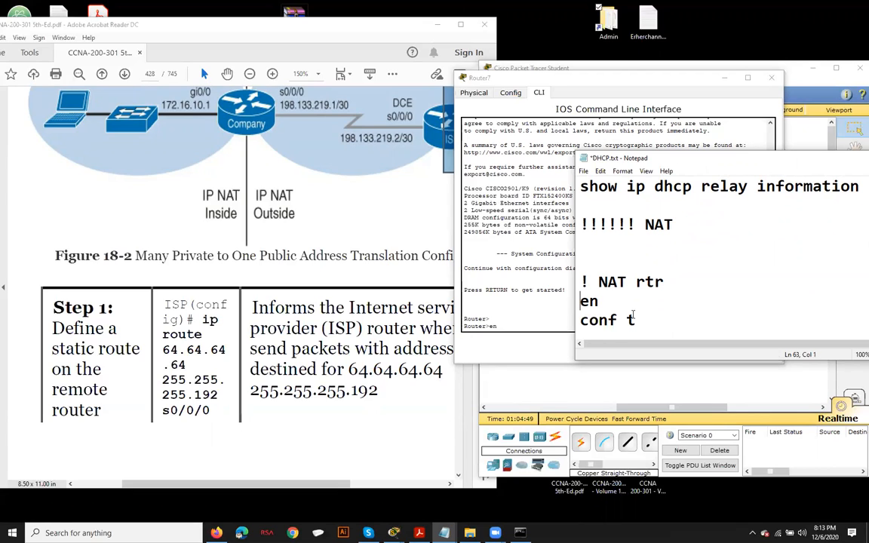
{"action": "key", "text": "Return"}
{"action": "key", "text": "Down"}
{"action": "key", "text": "Down"}
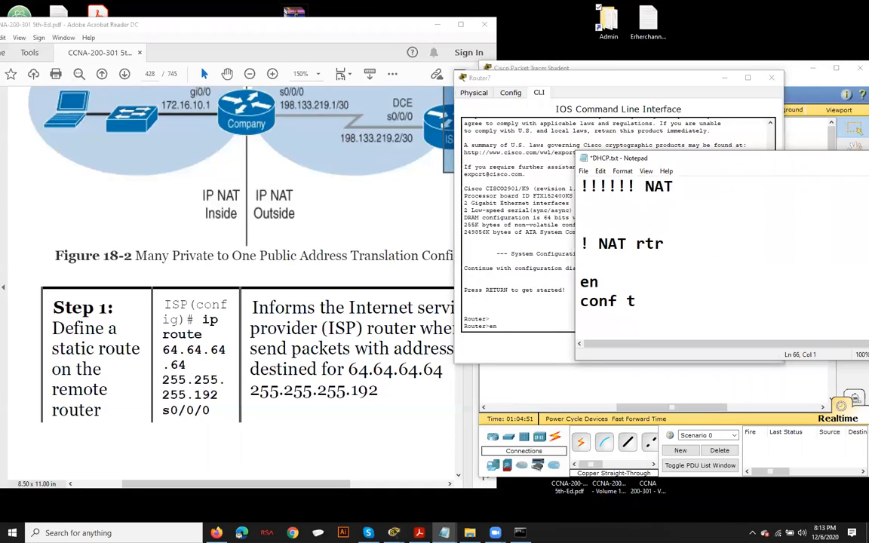
{"action": "type", "text": "ip"}
{"action": "scroll", "coordinate": [219, 181], "scroll_direction": "up", "scroll_amount": 1}
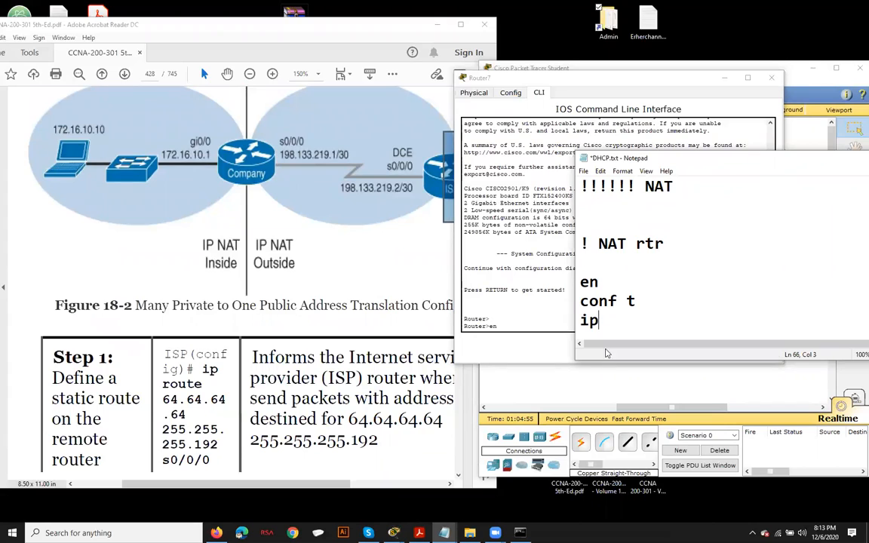
{"action": "key", "text": "BackSpace"}
{"action": "key", "text": "BackSpace"}
Step: Write the g0/0 interface commands with IP address 172.16.10.1, mask 255.255.255.0 and "no shut"
{"action": "type", "text": "int g0/0"}
{"action": "key", "text": "Return"}
{"action": "type", "text": "ip ddress"}
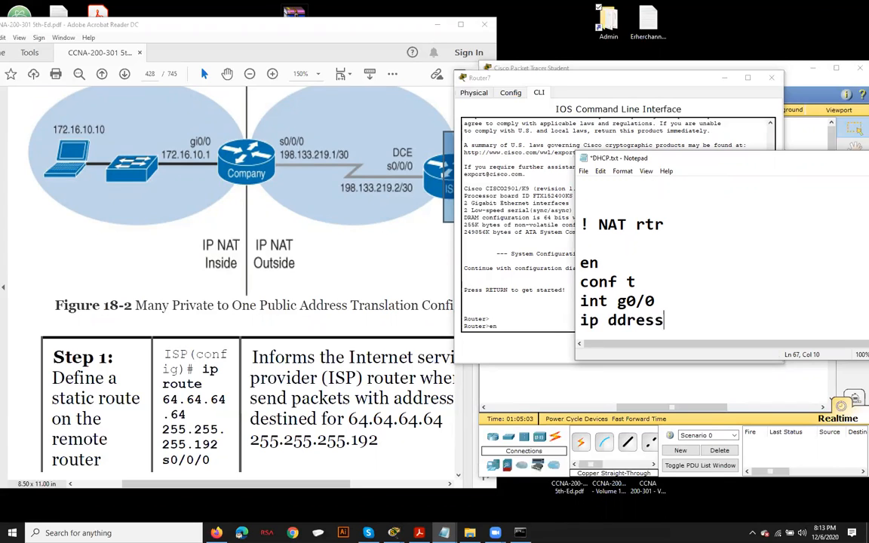
{"action": "key", "text": "ctrl+Left"}
{"action": "type", "text": "a"}
{"action": "key", "text": "End"}
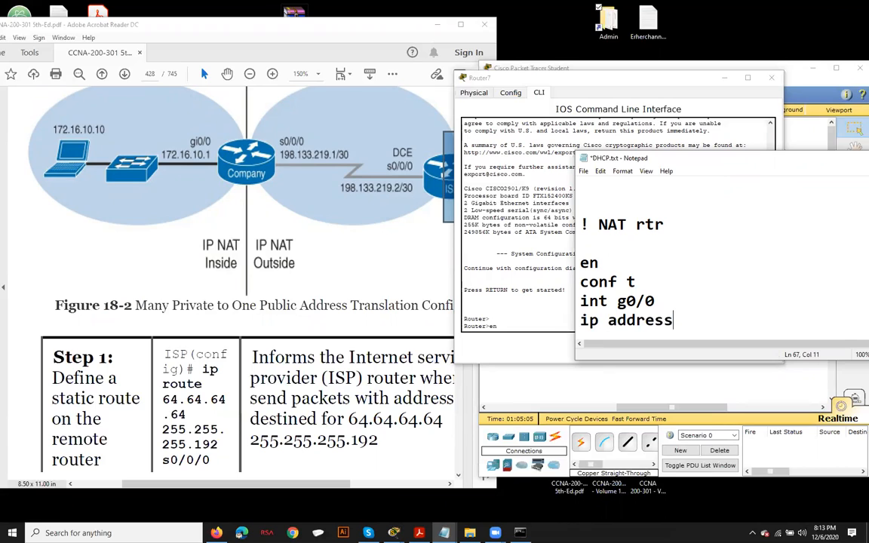
{"action": "type", "text": "172.16.10.1 255.255"}
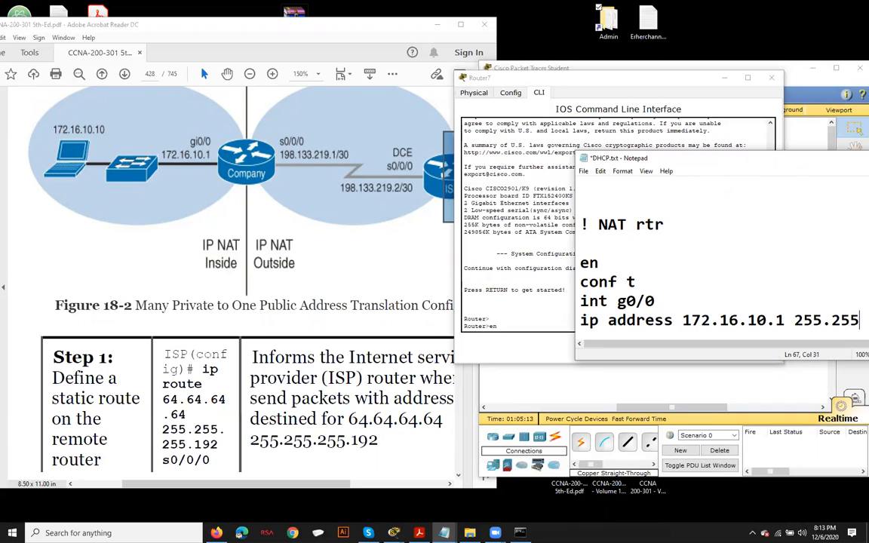
{"action": "type", "text": ".255.0"}
{"action": "key", "text": "Return"}
{"action": "type", "text": "no shut"}
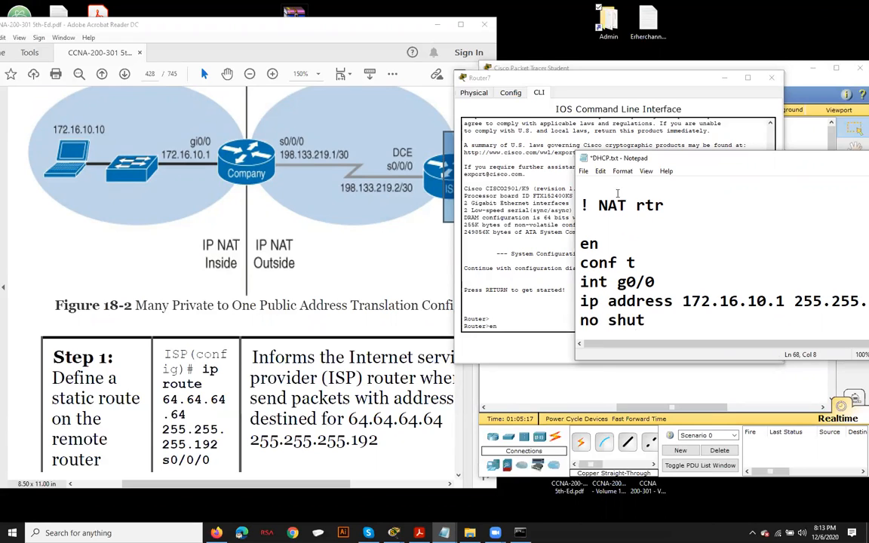
Step: Add "int s0/0/0" and the line "ip address 198.139.219.1 255.255.255.252" to the router configuration
{"action": "key", "text": "Return"}
{"action": "type", "text": "int s0/0/0"}
{"action": "key", "text": "Return"}
{"action": "type", "text": "ip dd"}
{"action": "key", "text": "BackSpace"}
{"action": "key", "text": "BackSpace"}
{"action": "type", "text": "address 192."}
{"action": "key", "text": "BackSpace"}
{"action": "key", "text": "BackSpace"}
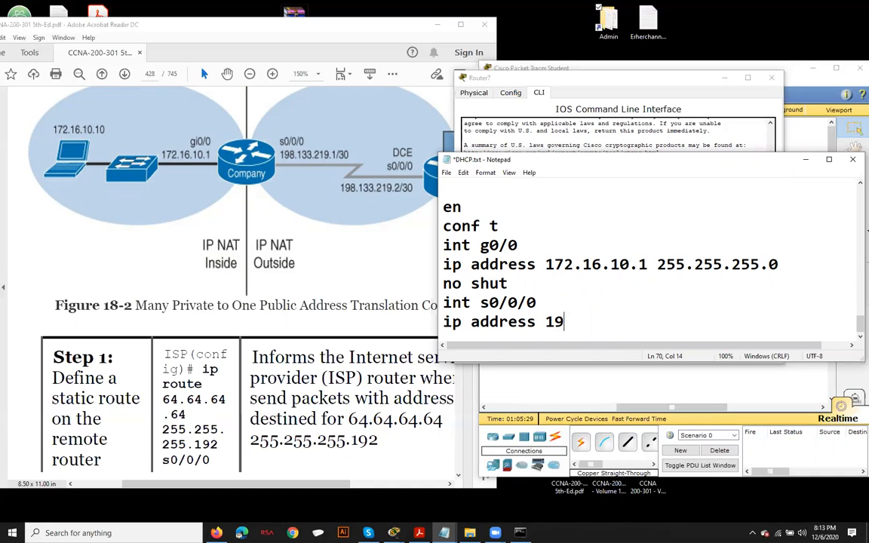
{"action": "type", "text": "8.139.219"}
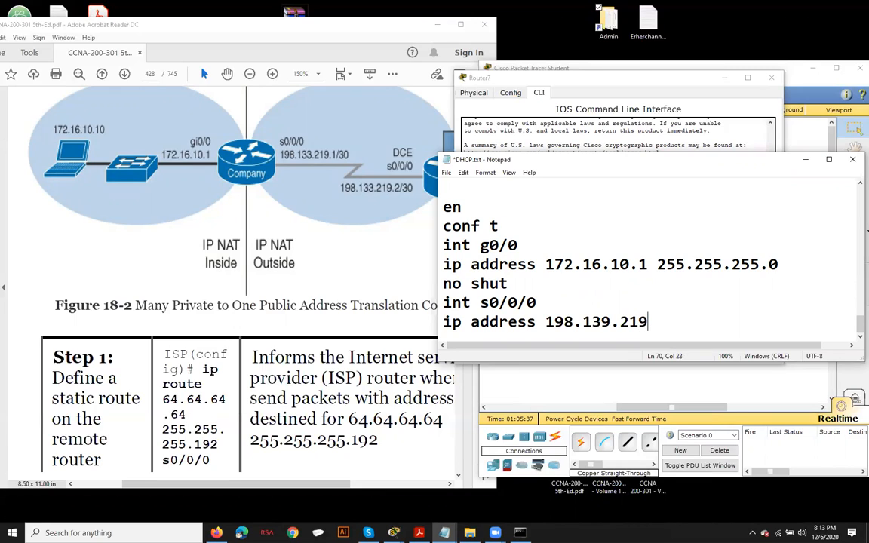
{"action": "type", "text": ".1 255.2"}
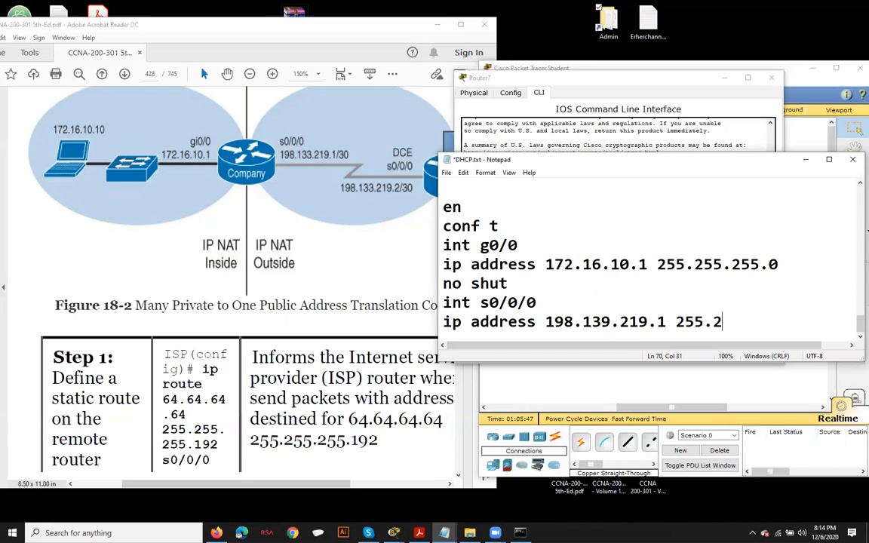
{"action": "type", "text": "55.255.252"}
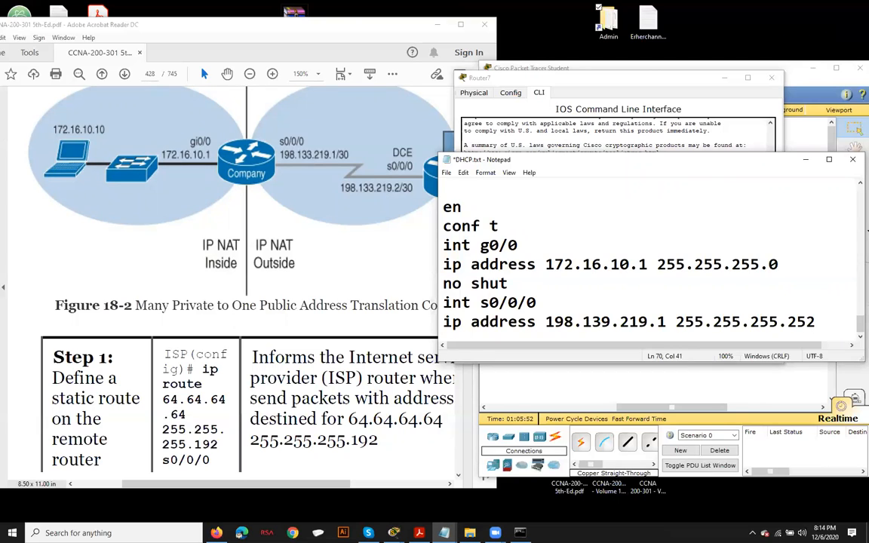
Step: Add "no shut" below the serial interface's IP address line
{"action": "key", "text": "Return"}
{"action": "type", "text": "no hut"}
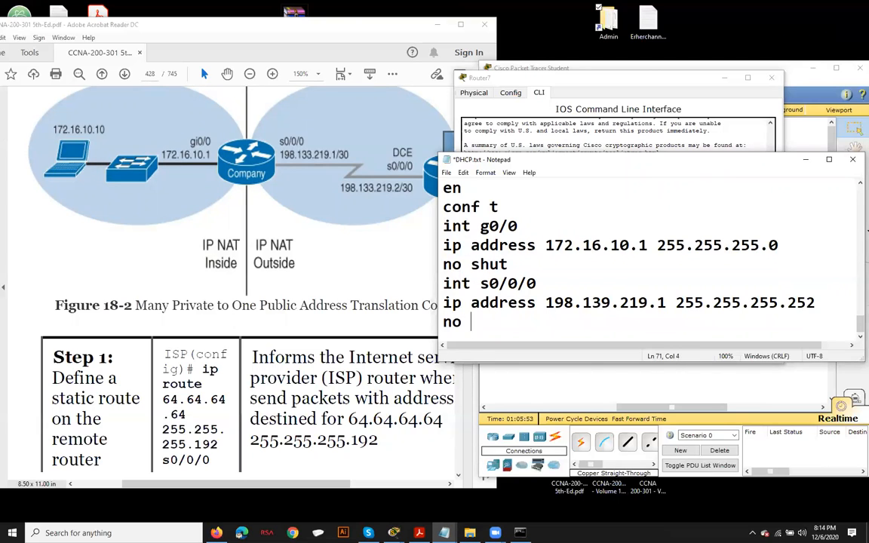
{"action": "key", "text": "Left"}
{"action": "key", "text": "Left"}
{"action": "key", "text": "Left"}
{"action": "type", "text": "s"}
{"action": "key", "text": "End"}
{"action": "key", "text": "Return"}
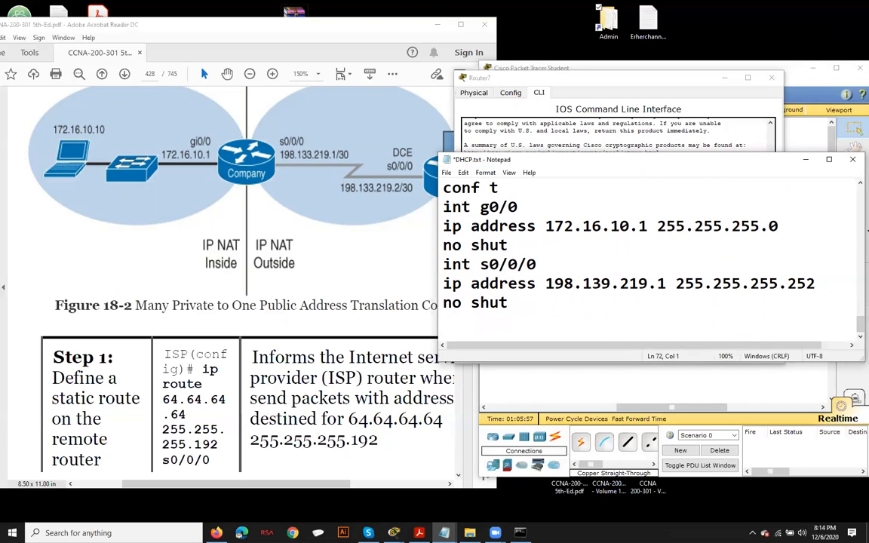
Step: Add the static route line "ip route 64.64.64.64 255.255.255.192 s0/0/0" below the serial interface commands, separated by a blank line
{"action": "key", "text": "Return"}
{"action": "type", "text": "ip route"}
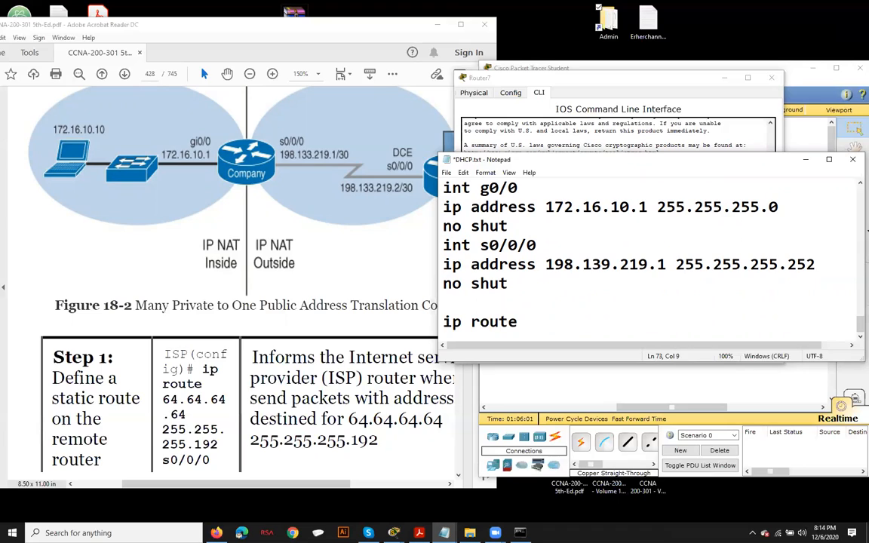
{"action": "type", "text": " 64.64.5"}
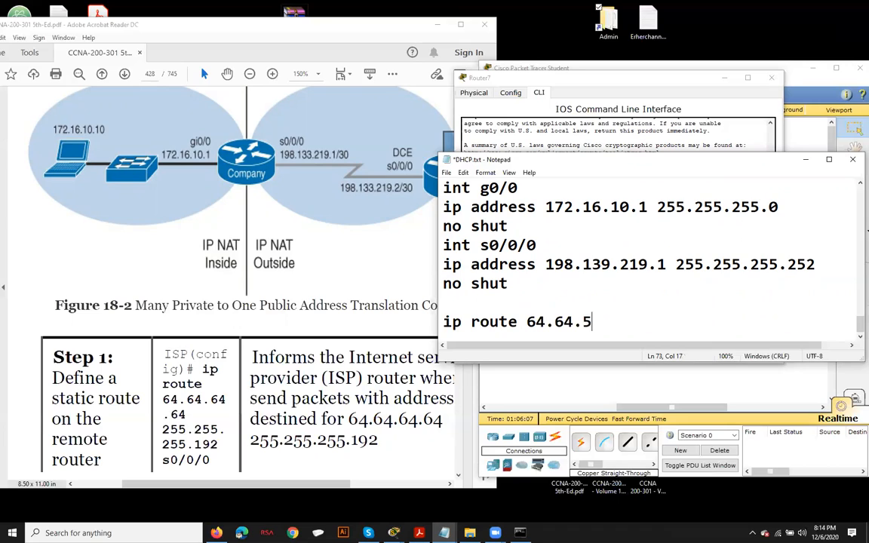
{"action": "key", "text": "BackSpace"}
{"action": "type", "text": "64.64.64 255.255.255."}
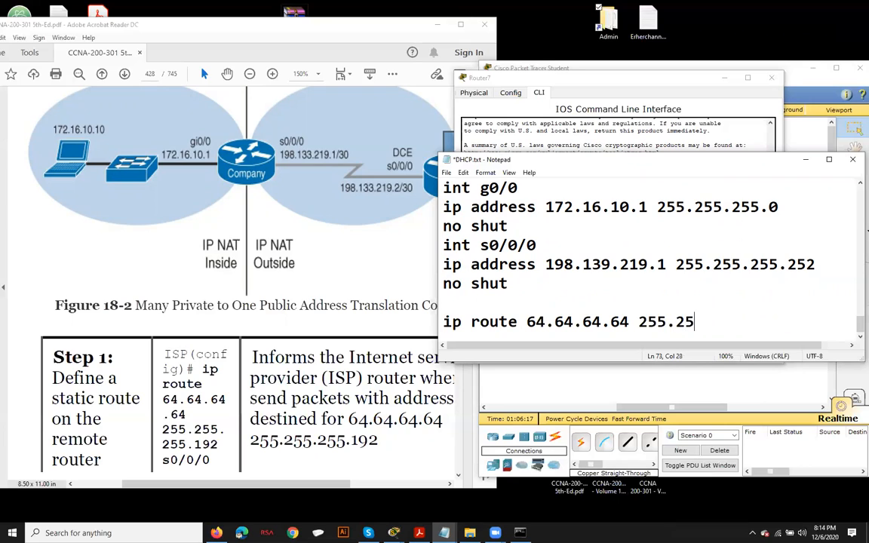
{"action": "type", "text": "192 s0/0/0"}
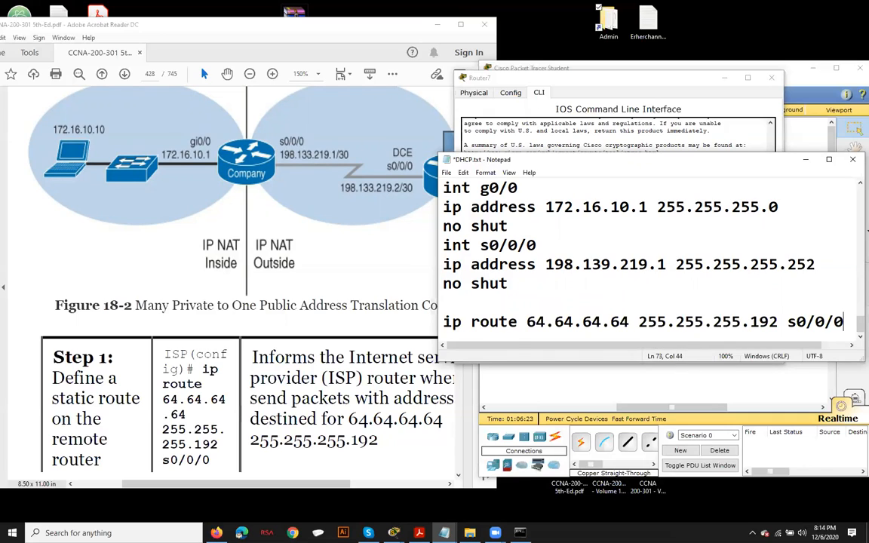
{"action": "key", "text": "shift+Home"}
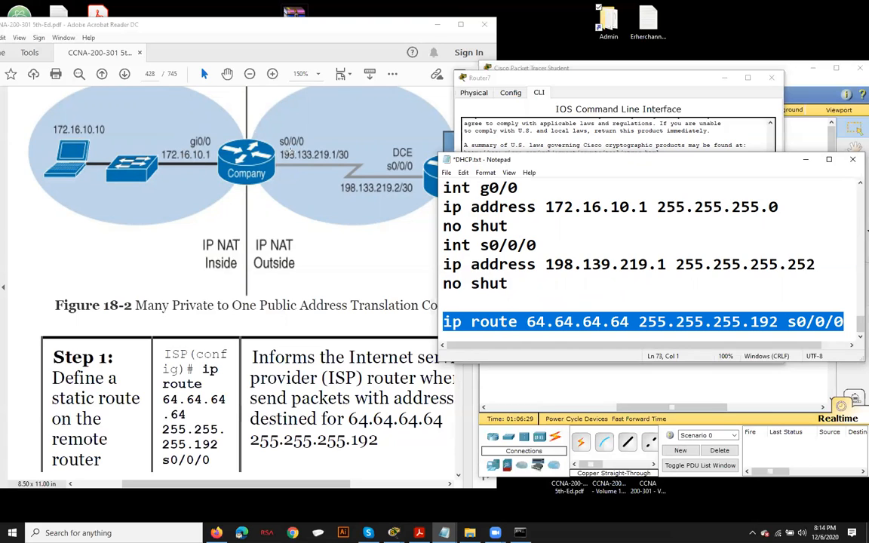
{"action": "left_click", "coordinate": [498, 322]}
Step: Begin the NAT pool line from the guide's Step 2 with "ip nat pool NATPool 64.64.64.65"
{"action": "scroll", "coordinate": [238, 310], "scroll_direction": "down", "scroll_amount": 4}
{"action": "scroll", "coordinate": [264, 354], "scroll_direction": "down", "scroll_amount": 10}
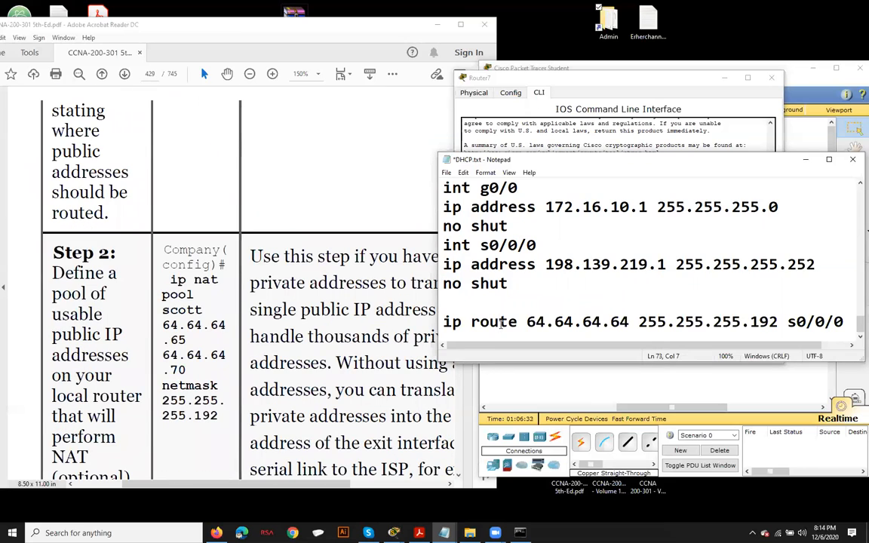
{"action": "key", "text": "End"}
{"action": "key", "text": "Return"}
{"action": "type", "text": "ip"}
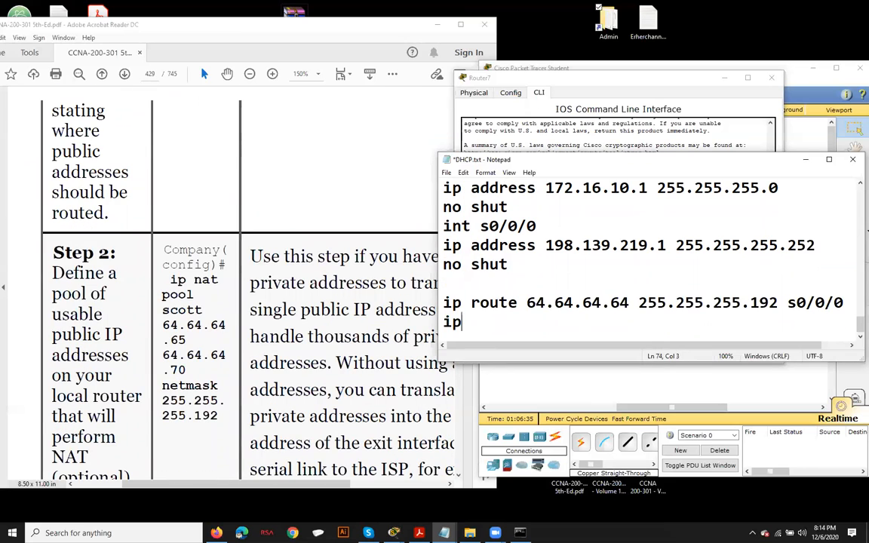
{"action": "type", "text": " nat pool"}
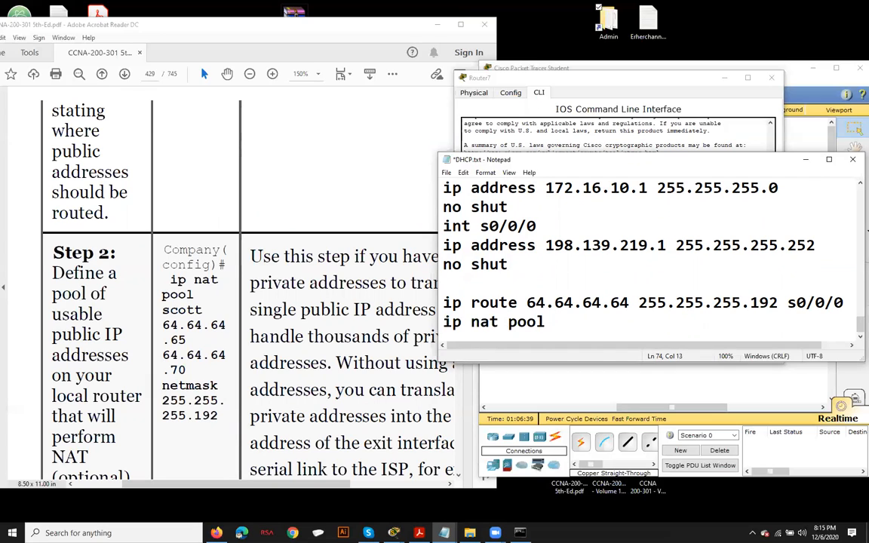
{"action": "type", "text": " NATPool"}
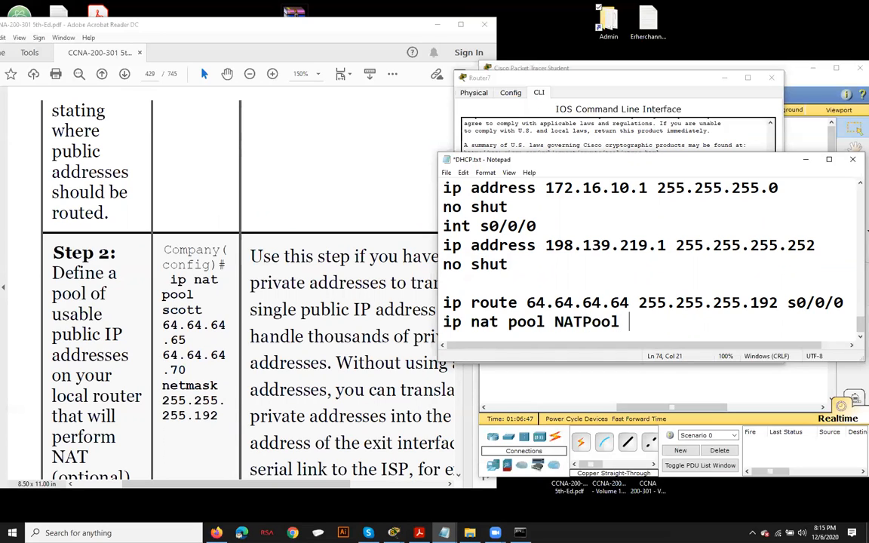
{"action": "type", "text": " 64.64.6"}
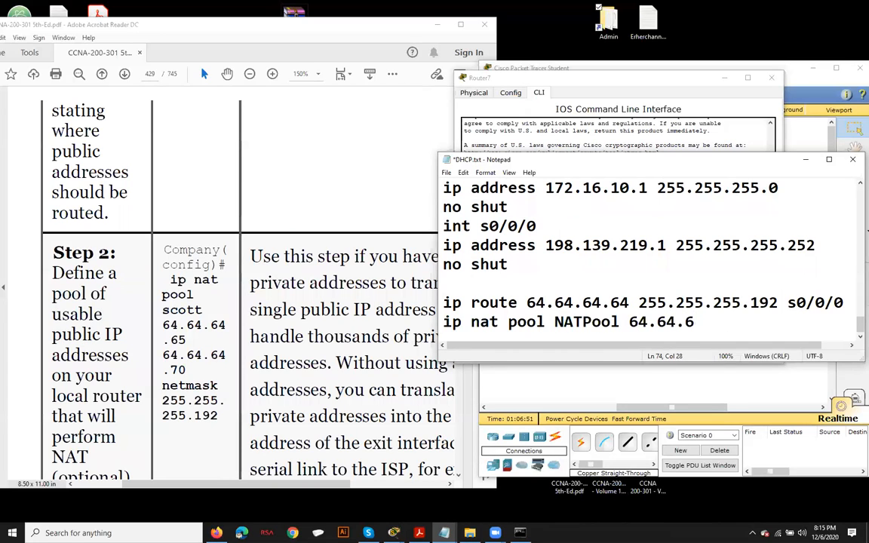
{"action": "type", "text": "4."}
{"action": "type", "text": "65"}
Step: Copy the pool's start address to the end of the line and change the copy to the end address 64.64.64.70
{"action": "key", "text": "shift+Left"}
{"action": "key", "text": "shift+Left"}
{"action": "key", "text": "shift+Left"}
{"action": "key", "text": "shift+Left"}
{"action": "key", "text": "shift+Left"}
{"action": "key", "text": "shift+Left"}
{"action": "key", "text": "shift+Left"}
{"action": "key", "text": "shift+Left"}
{"action": "key", "text": "shift+Left"}
{"action": "key", "text": "shift+Left"}
{"action": "key", "text": "shift+Left"}
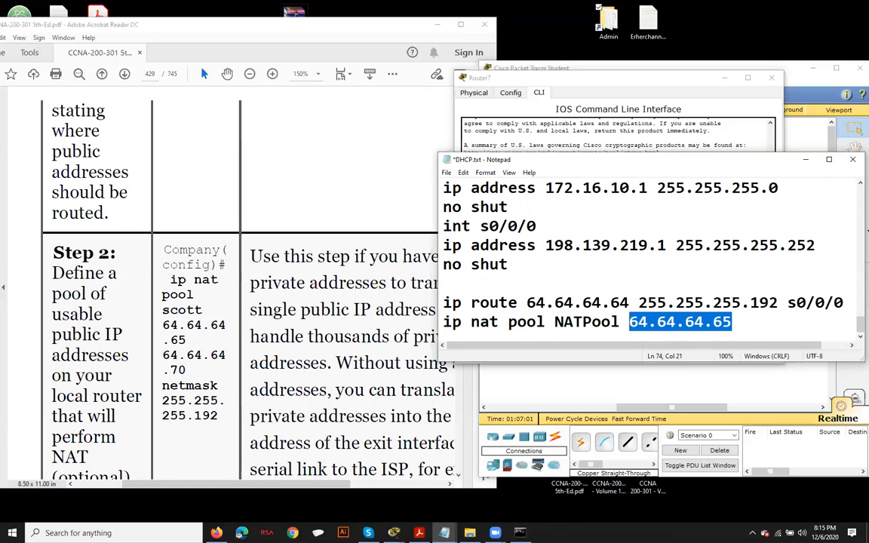
{"action": "key", "text": "ctrl+c"}
{"action": "key", "text": "End"}
{"action": "key", "text": "ctrl+v"}
{"action": "key", "text": "BackSpace"}
{"action": "key", "text": "BackSpace"}
{"action": "type", "text": "70"}
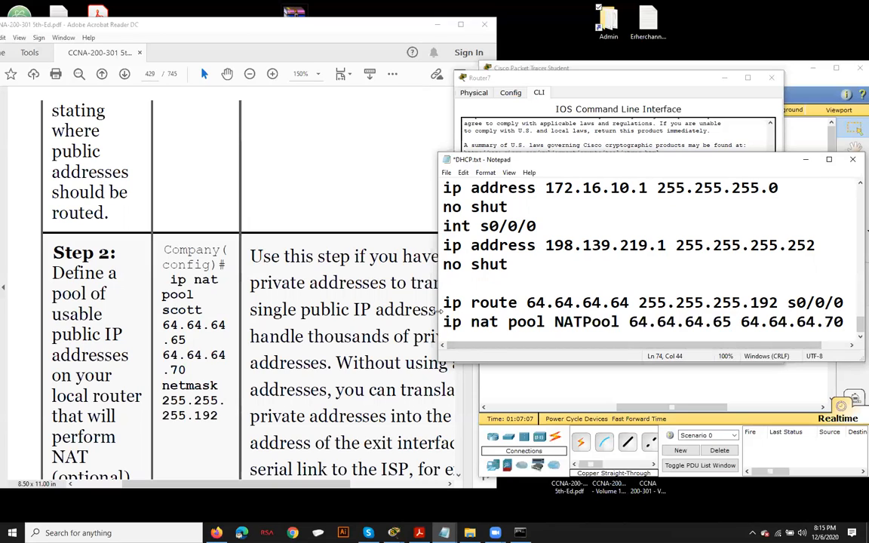
Step: Widen the Notepad window and complete the NAT pool line with "netmask 255.255.255.192", followed by a new line
{"action": "left_click_drag", "start_coordinate": [438, 310], "coordinate": [278, 310]}
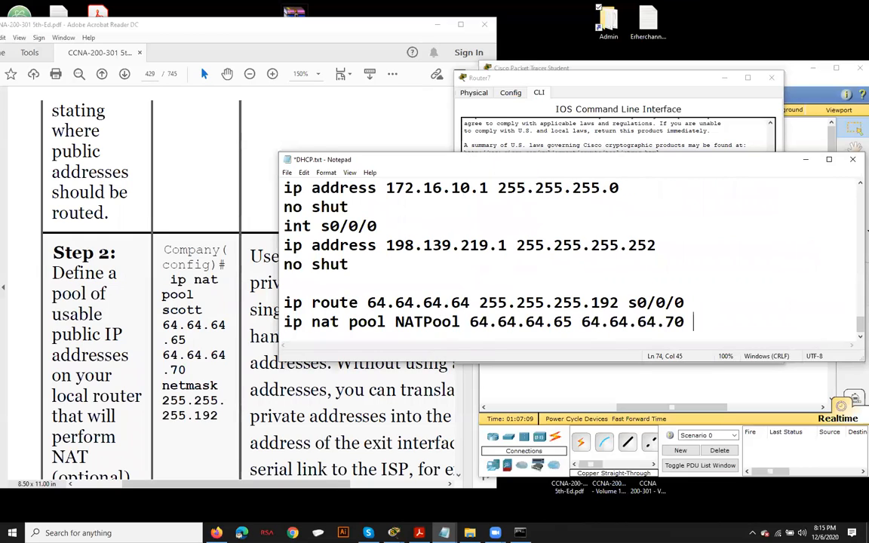
{"action": "type", "text": "netmask "}
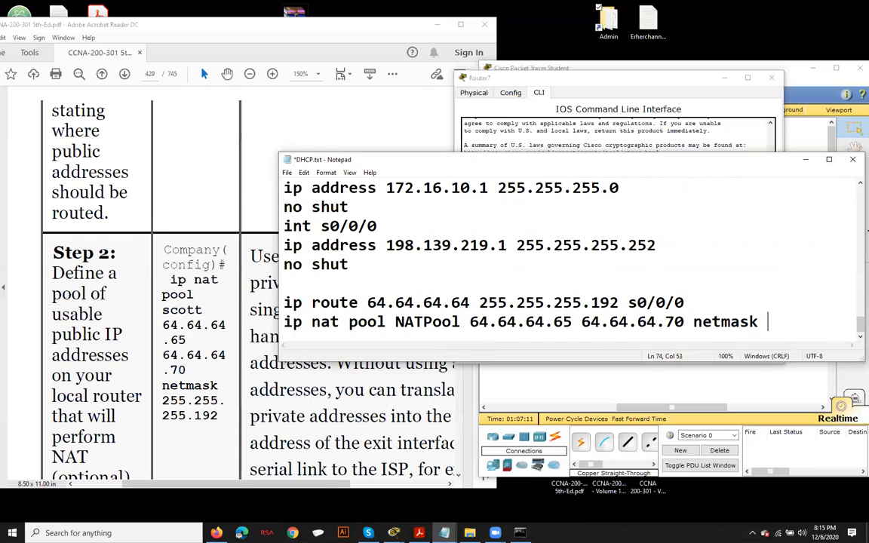
{"action": "type", "text": "255.255.255"}
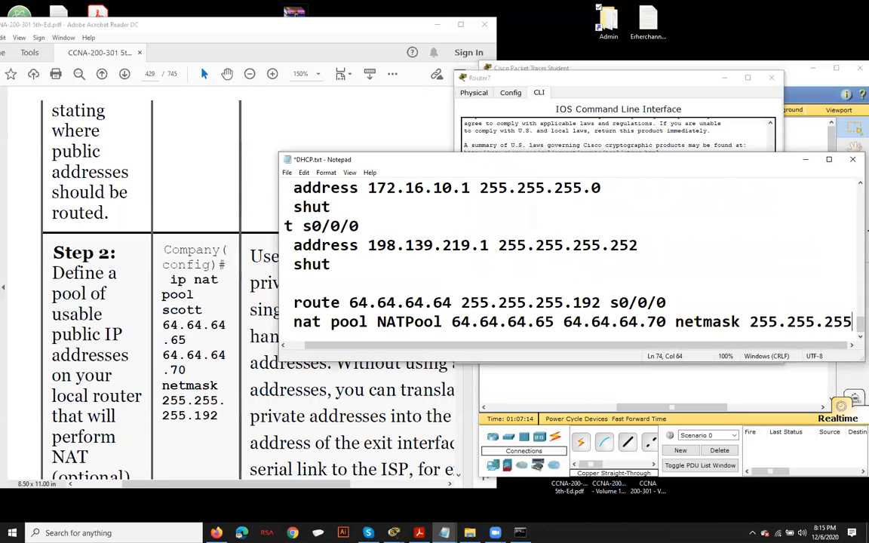
{"action": "type", "text": ".192"}
{"action": "key", "text": "Return"}
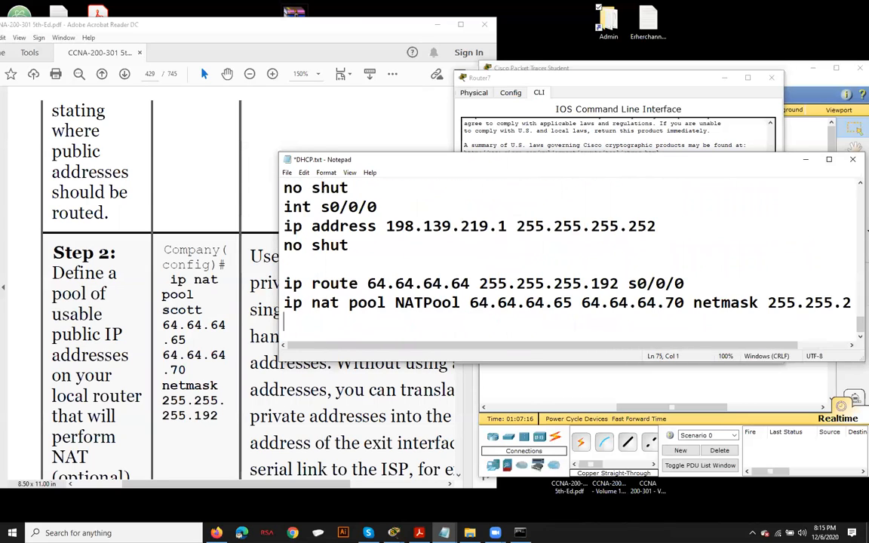
Step: Bring up Step 3 in the guide and review the netmask and address range in the NAT pool line
{"action": "scroll", "coordinate": [51, 179], "scroll_direction": "down", "scroll_amount": 3}
{"action": "scroll", "coordinate": [52, 180], "scroll_direction": "down", "scroll_amount": 8}
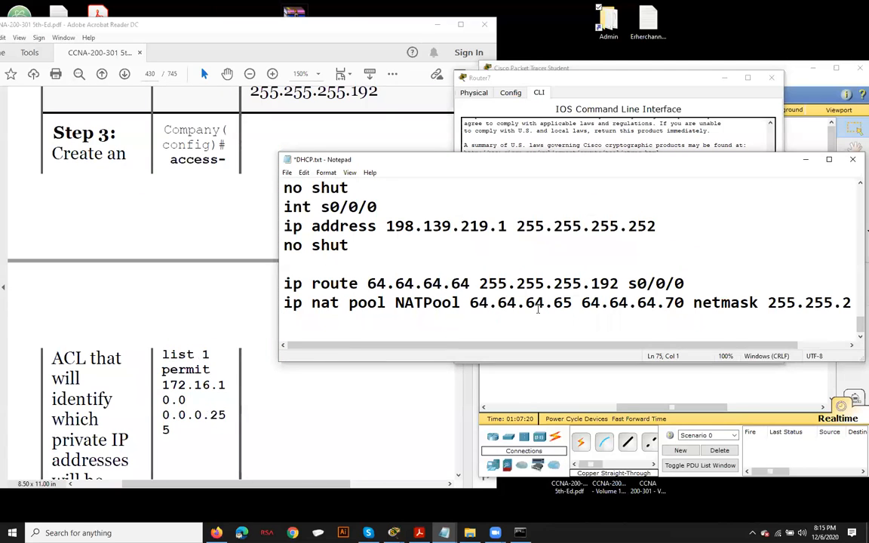
{"action": "left_click_drag", "start_coordinate": [712, 346], "coordinate": [766, 347]}
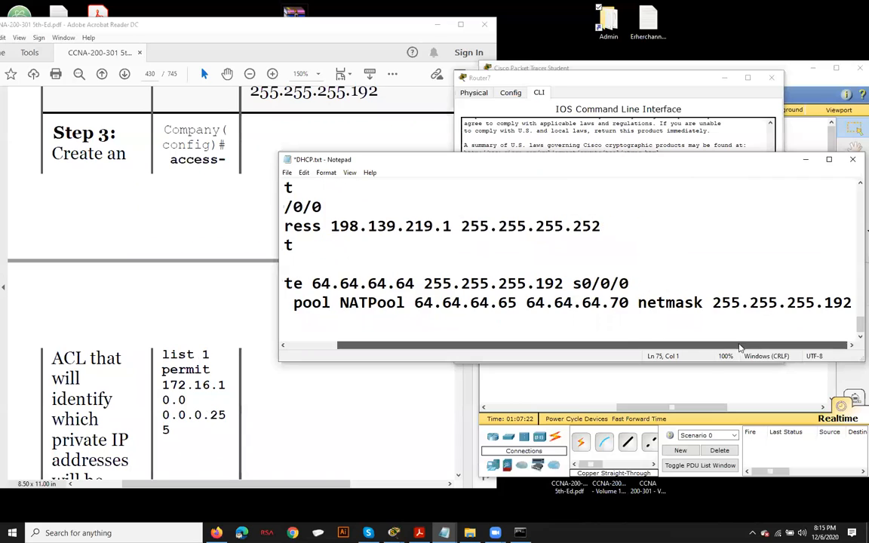
{"action": "left_click_drag", "start_coordinate": [851, 302], "coordinate": [715, 303]}
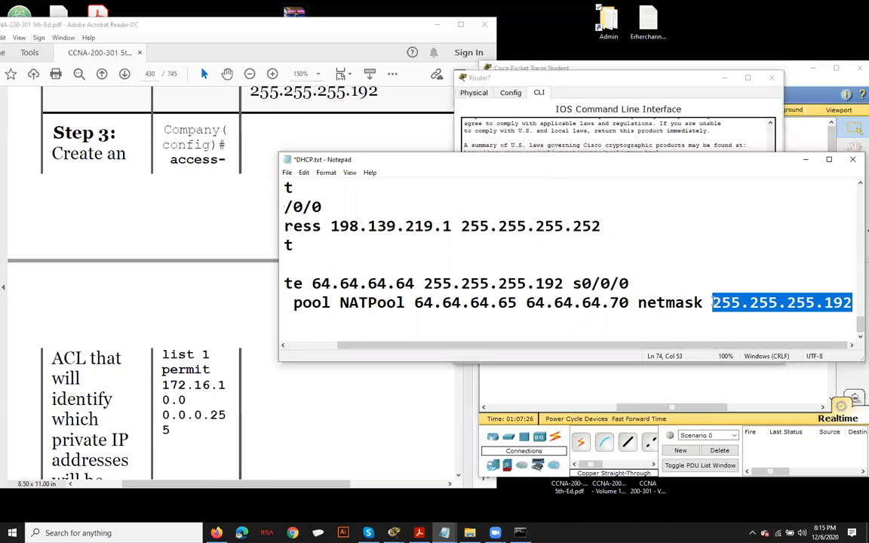
{"action": "left_click_drag", "start_coordinate": [669, 346], "coordinate": [604, 347]}
{"action": "left_click", "coordinate": [414, 320]}
{"action": "left_click_drag", "start_coordinate": [685, 302], "coordinate": [471, 302]}
Step: Add the line "access-list 1 permit 172.16.1.0 0.0.0.255" below the NAT pool line
{"action": "left_click", "coordinate": [326, 311]}
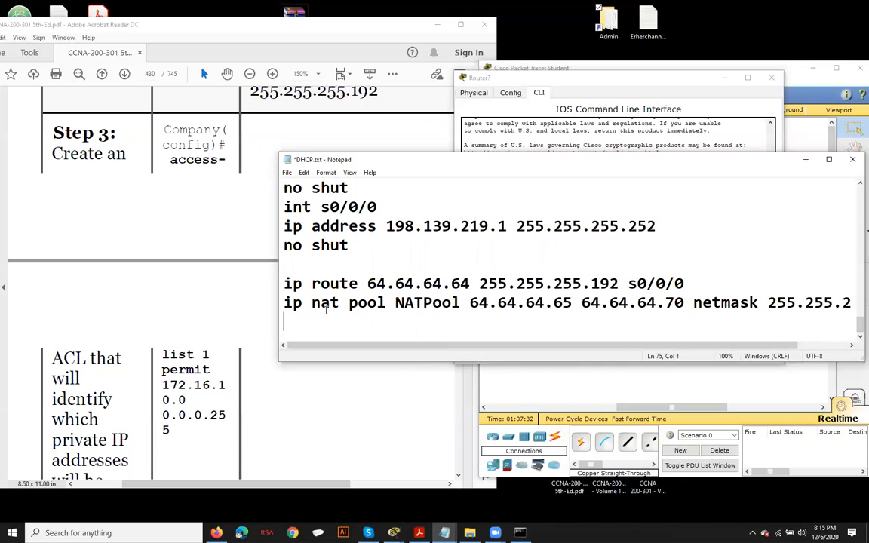
{"action": "type", "text": "access"}
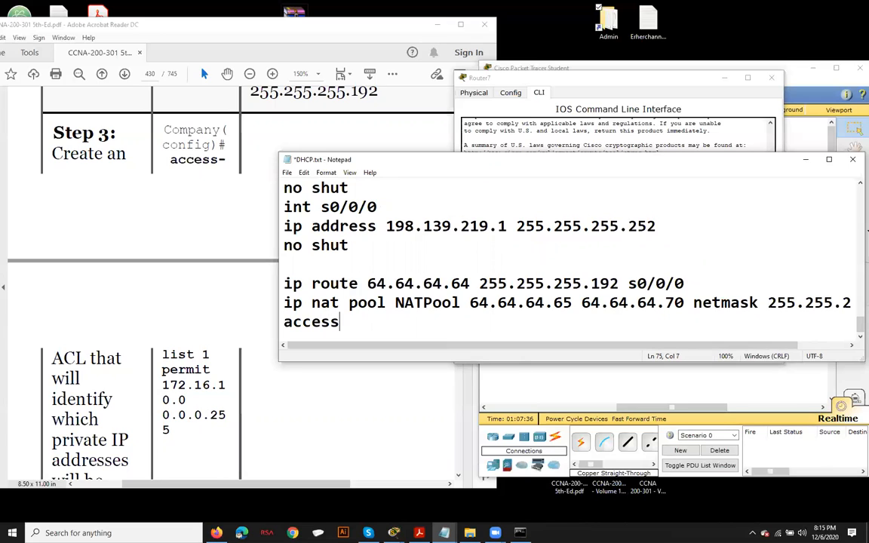
{"action": "type", "text": "-list 1"}
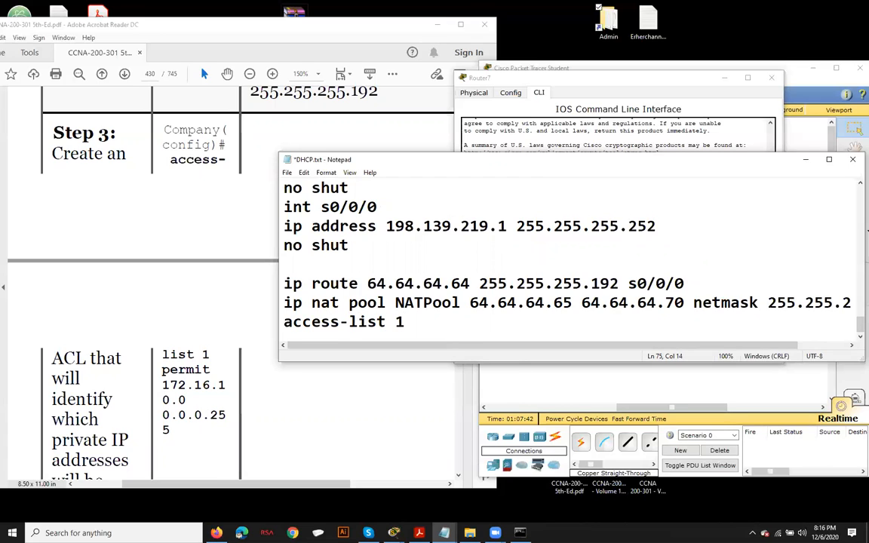
{"action": "type", "text": " permit"}
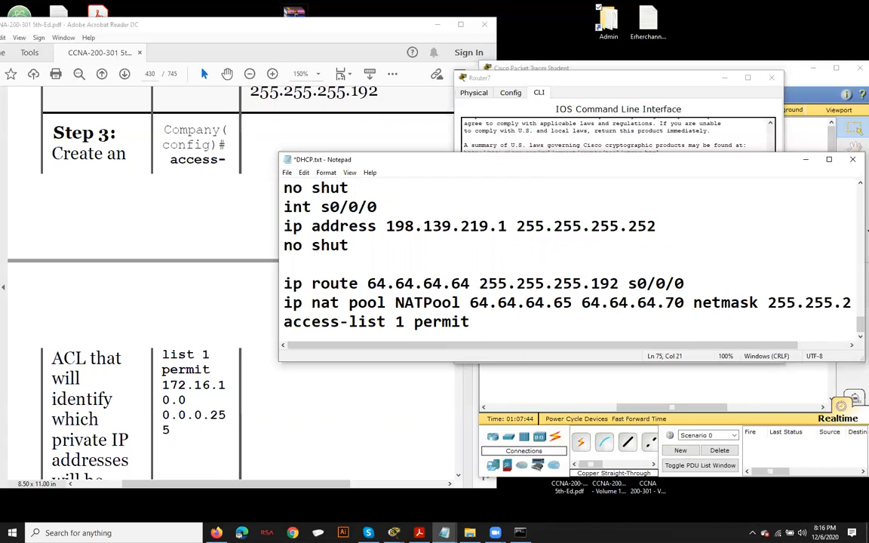
{"action": "type", "text": " 172"}
{"action": "type", "text": ",16"}
{"action": "key", "text": "BackSpace"}
{"action": "key", "text": "BackSpace"}
{"action": "key", "text": "BackSpace"}
{"action": "type", "text": ".16"}
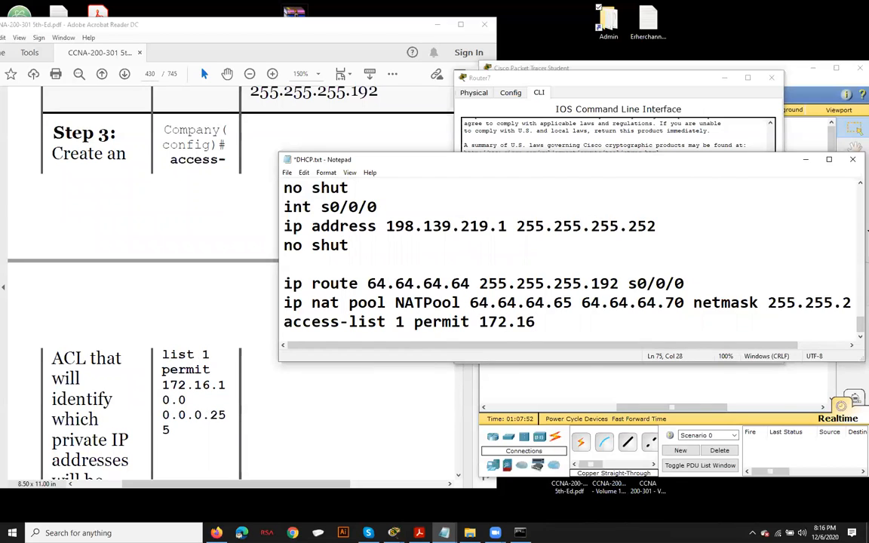
{"action": "type", "text": ".1.0 0.0.0."}
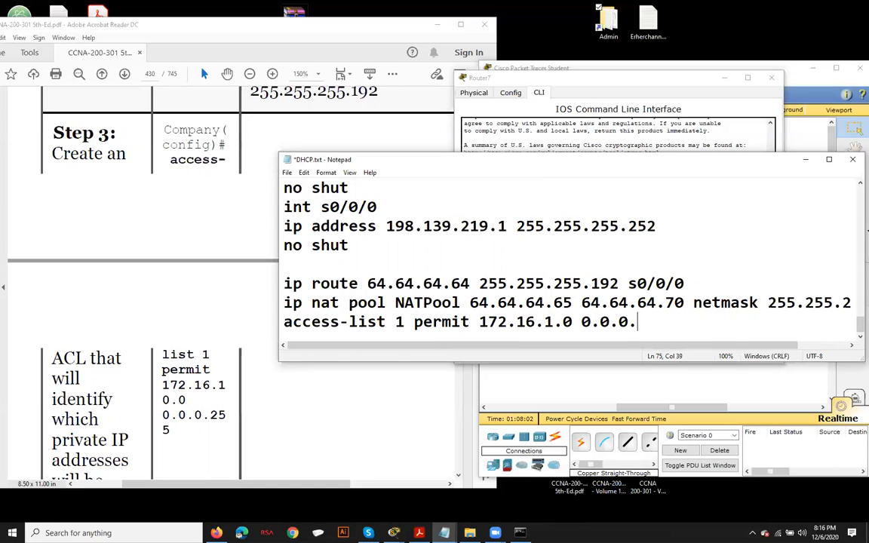
{"action": "type", "text": "255"}
Step: Check the network address in the access-list line and save the configuration file
{"action": "left_click_drag", "start_coordinate": [574, 322], "coordinate": [482, 323]}
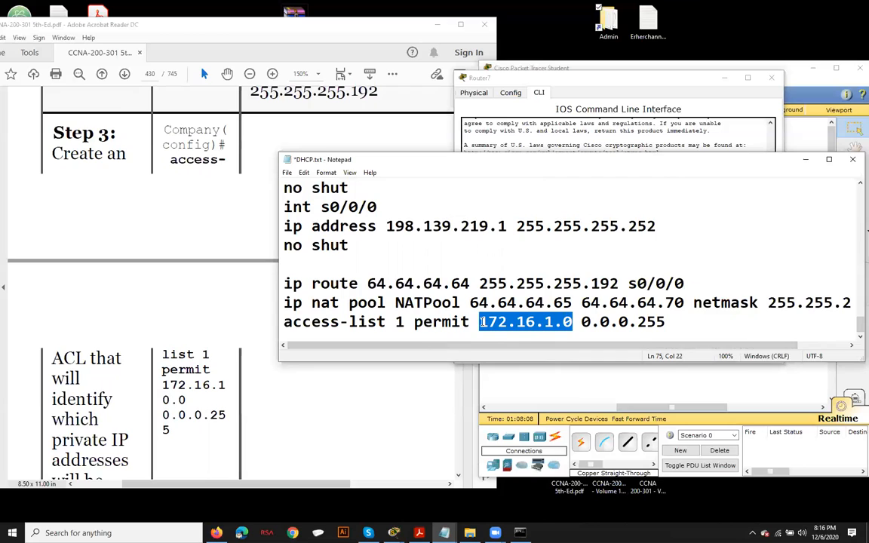
{"action": "left_click", "coordinate": [553, 322]}
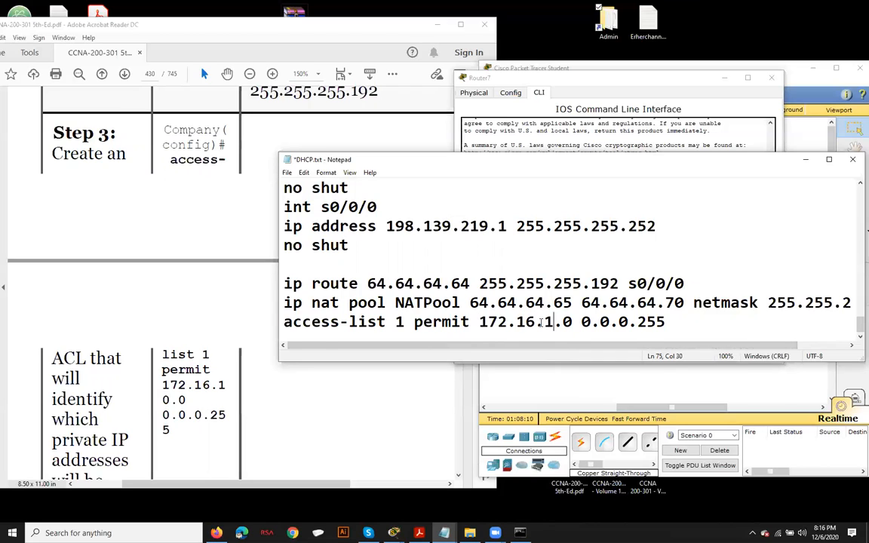
{"action": "left_click_drag", "start_coordinate": [553, 322], "coordinate": [480, 323]}
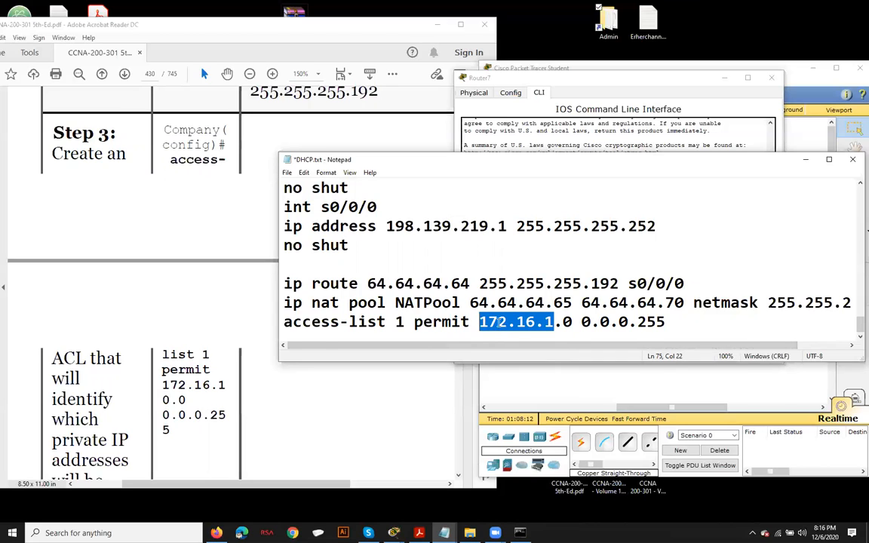
{"action": "left_click", "coordinate": [667, 322]}
{"action": "left_click", "coordinate": [287, 172]}
{"action": "left_click", "coordinate": [306, 218]}
Step: Add the line "ip nat inside source list 1 interfce s0/0/0 overload" below the access list, following Step 4 of the guide
{"action": "scroll", "coordinate": [182, 288], "scroll_direction": "down", "scroll_amount": 5}
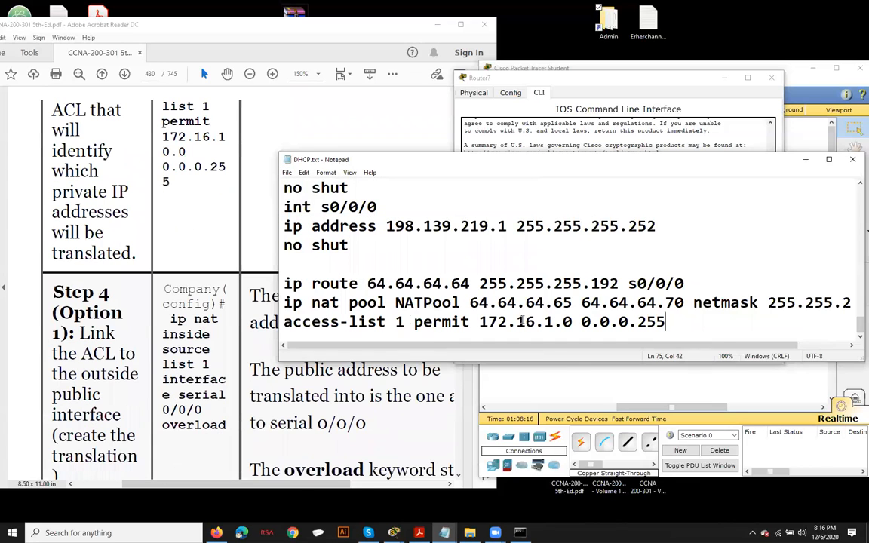
{"action": "key", "text": "Return"}
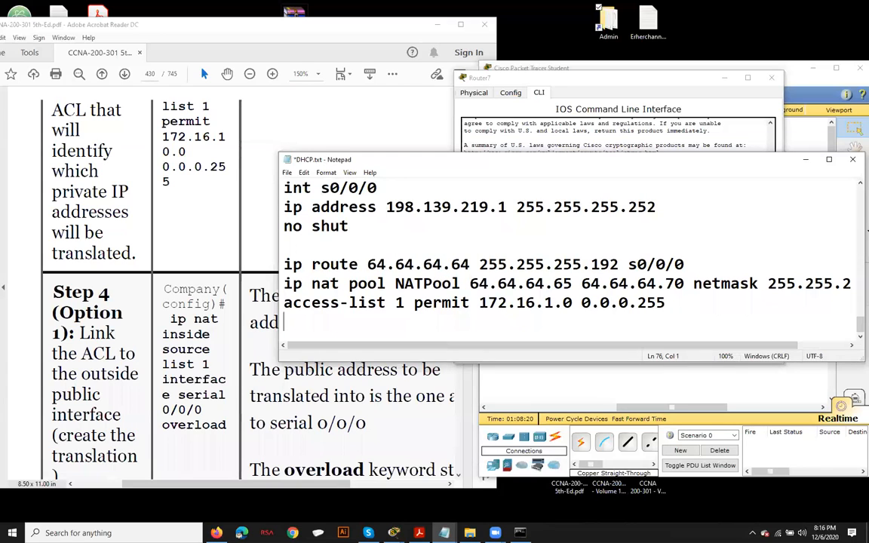
{"action": "type", "text": "ip nat inside"}
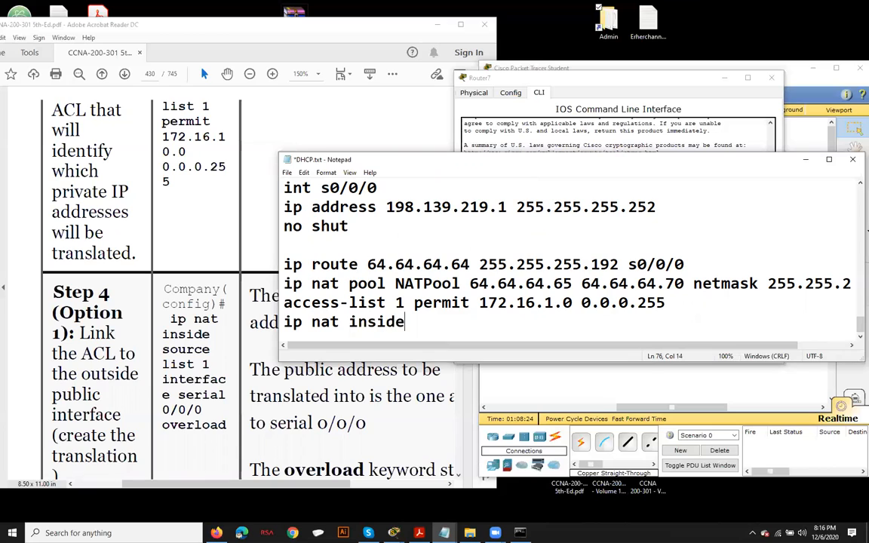
{"action": "type", "text": " source list 1"}
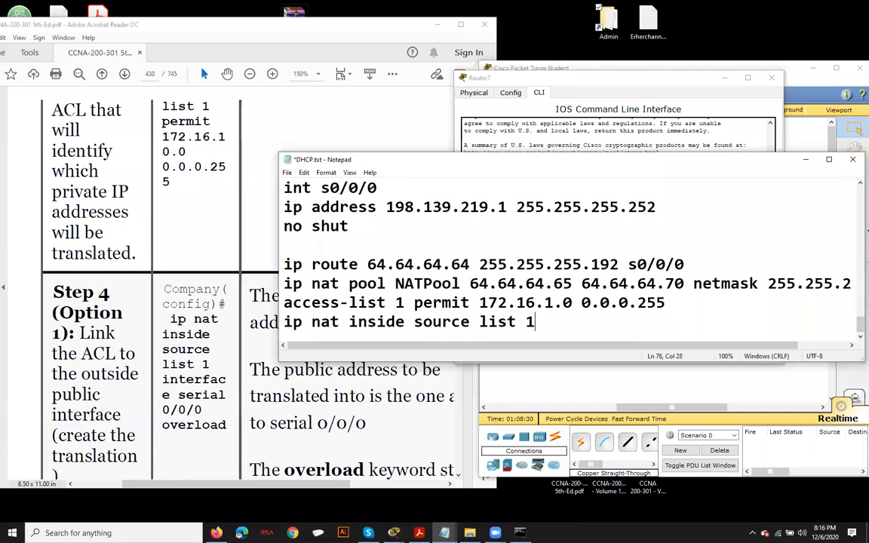
{"action": "type", "text": " inter"}
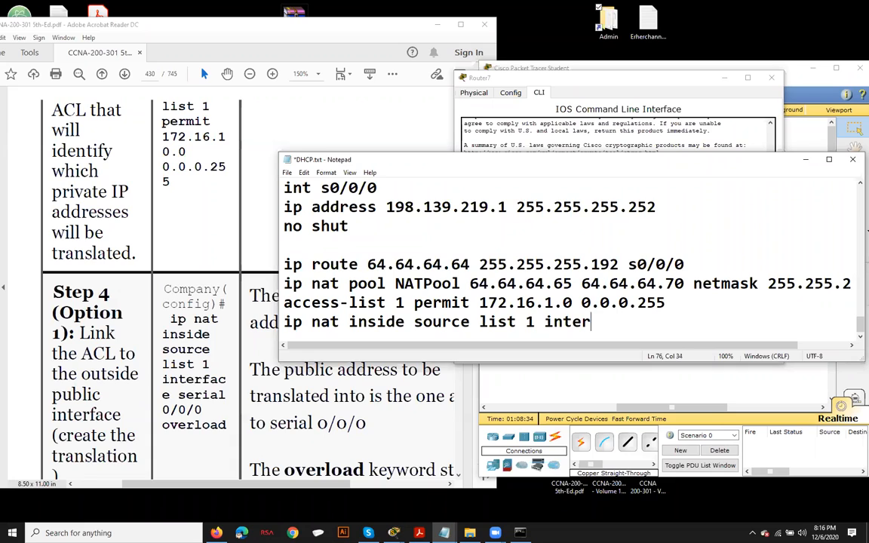
{"action": "type", "text": "fce s0/0/0/"}
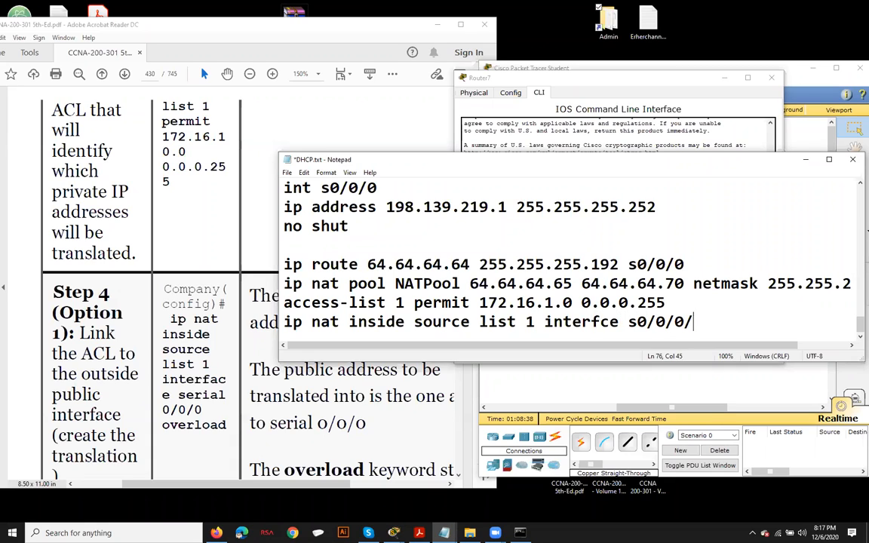
{"action": "key", "text": "BackSpace"}
{"action": "type", "text": "overload"}
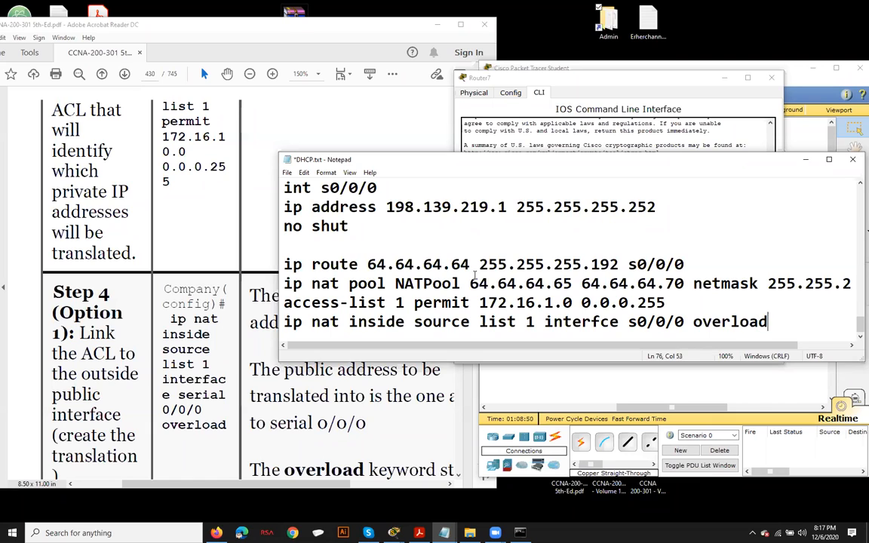
Step: Read the guide's explanation of Step 4 (Option 1) for linking the ACL to the outside public interface, including the overload keyword
{"action": "left_click", "coordinate": [403, 398]}
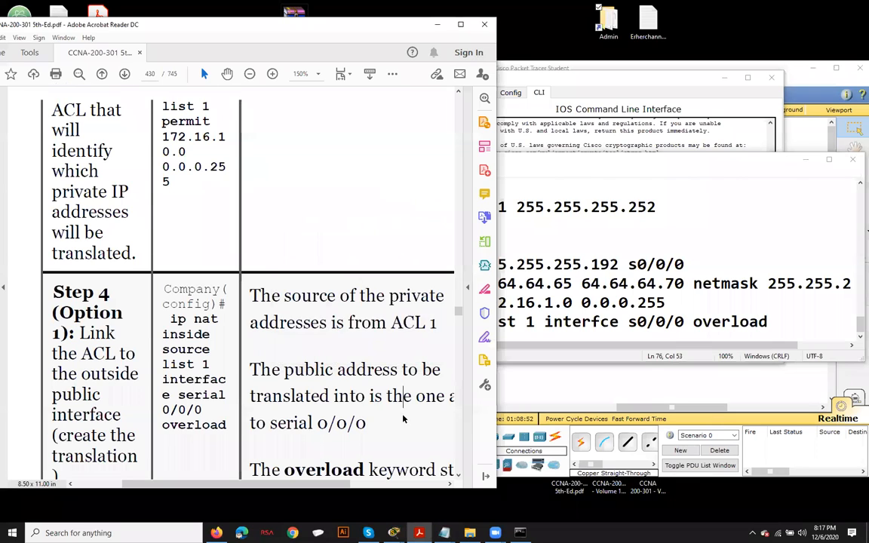
{"action": "scroll", "coordinate": [403, 419], "scroll_direction": "down", "scroll_amount": 3}
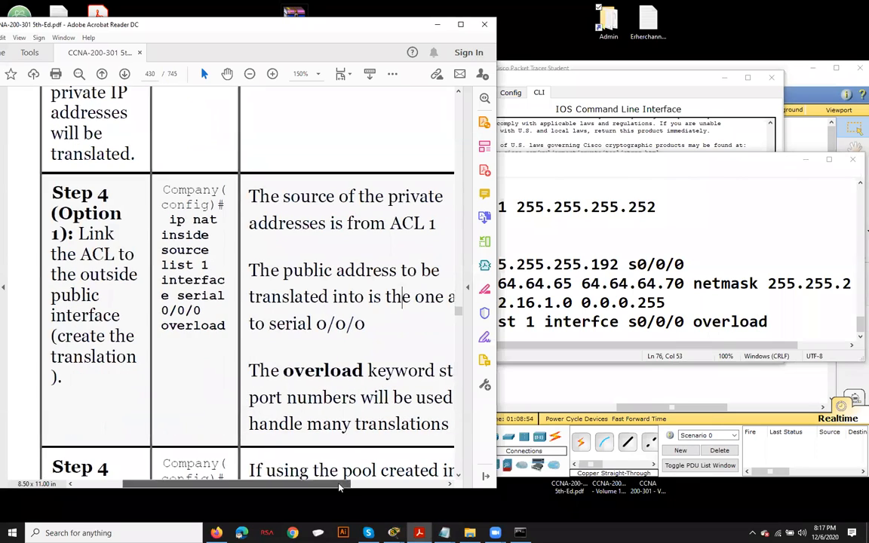
{"action": "left_click", "coordinate": [341, 487]}
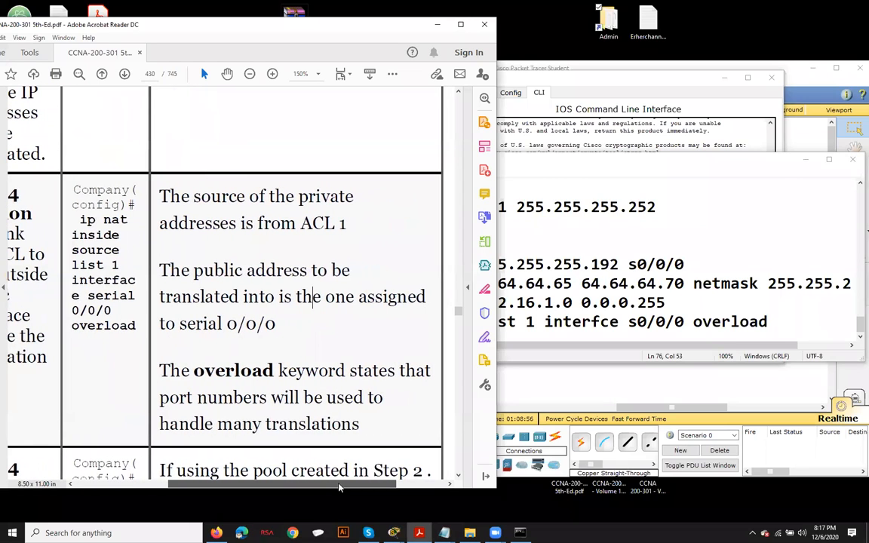
{"action": "left_click_drag", "start_coordinate": [340, 488], "coordinate": [279, 488]}
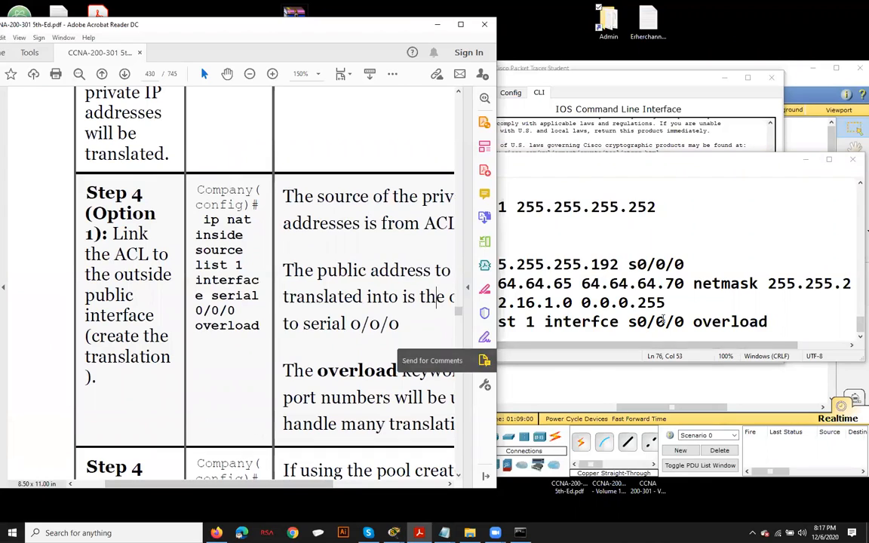
{"action": "left_click", "coordinate": [781, 314]}
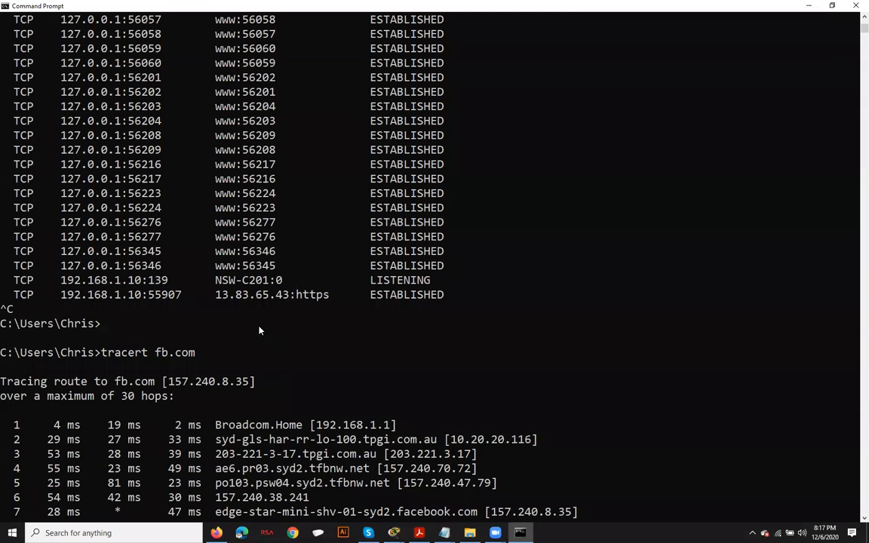
Step: Examine the local and foreign port numbers of the 127.0.0.1:56201 and 127.0.0.1:56202 connections in Command Prompt, and return to Notepad
{"action": "scroll", "coordinate": [210, 278], "scroll_direction": "up", "scroll_amount": 3}
{"action": "left_click_drag", "start_coordinate": [128, 213], "coordinate": [159, 214]}
{"action": "left_click_drag", "start_coordinate": [237, 212], "coordinate": [277, 215]}
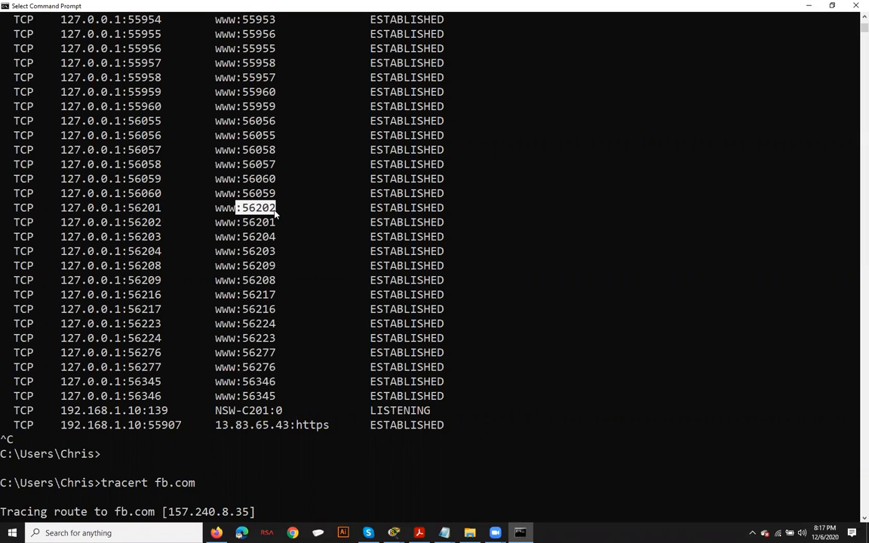
{"action": "left_click_drag", "start_coordinate": [132, 225], "coordinate": [160, 225]}
{"action": "left_click_drag", "start_coordinate": [228, 225], "coordinate": [110, 208]}
{"action": "left_click_drag", "start_coordinate": [280, 226], "coordinate": [54, 209]}
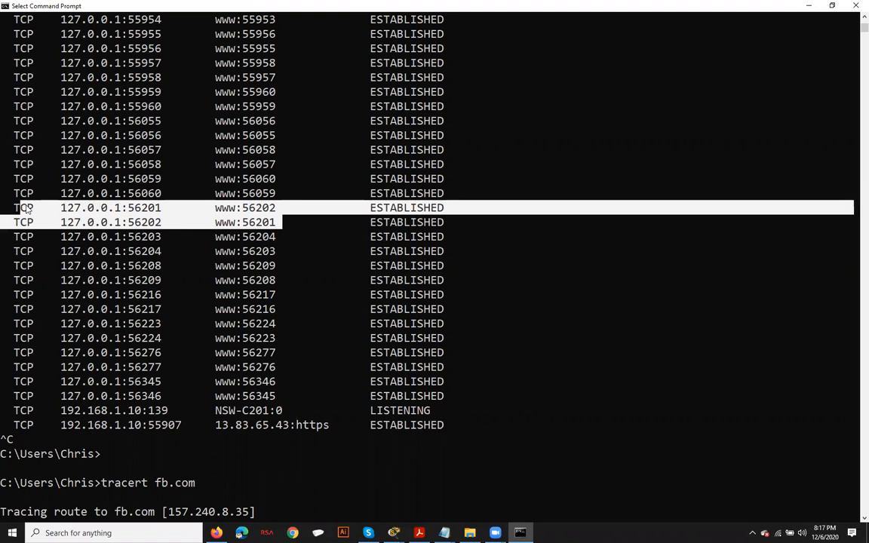
{"action": "left_click", "coordinate": [808, 6]}
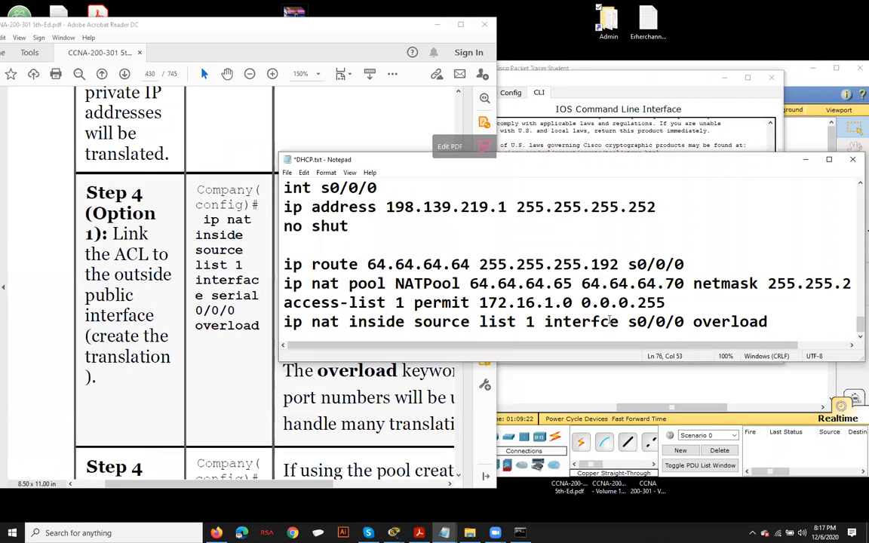
Step: Add the line "ip nat inside source list 1 pool scott" below the interface overload line, following Step 4 (Option 2) of the guide
{"action": "left_click_drag", "start_coordinate": [693, 321], "coordinate": [777, 321]}
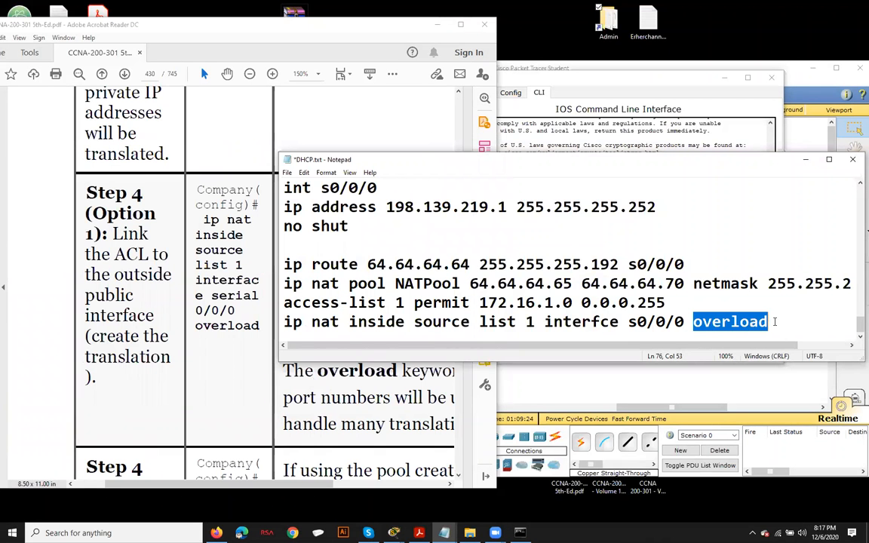
{"action": "left_click", "coordinate": [785, 322]}
{"action": "key", "text": "Return"}
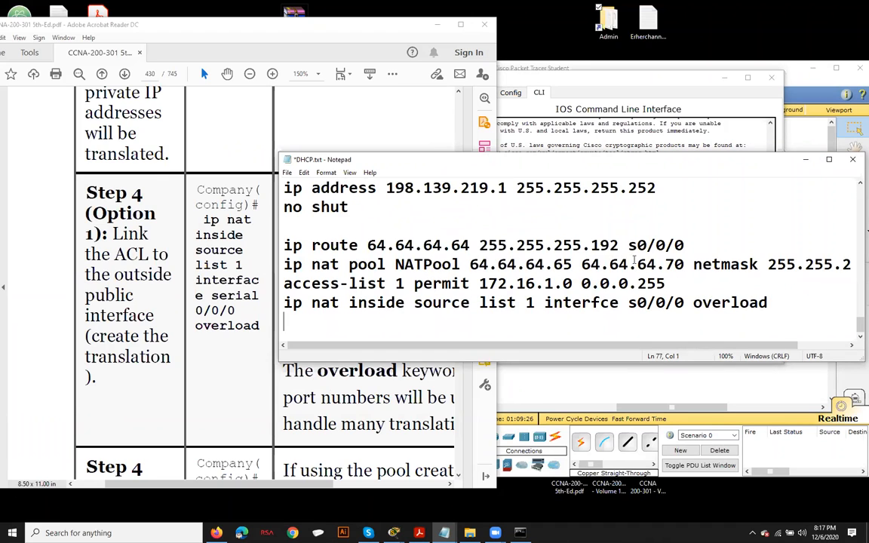
{"action": "scroll", "coordinate": [215, 276], "scroll_direction": "down", "scroll_amount": 5}
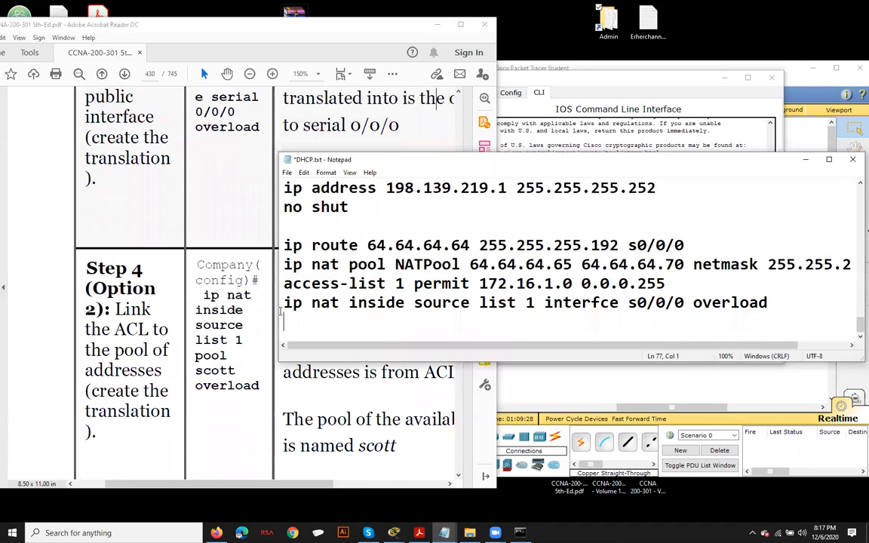
{"action": "type", "text": "ip nat inside source "}
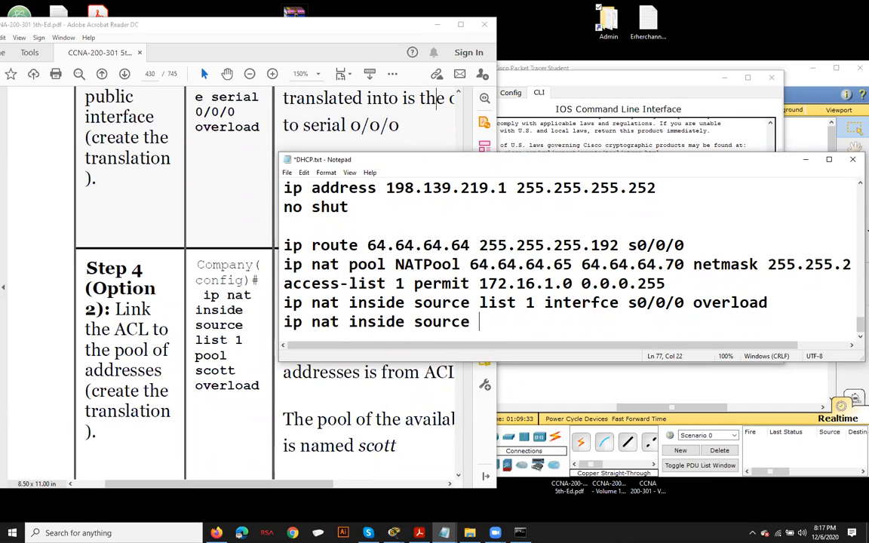
{"action": "type", "text": "list"}
{"action": "left_click_drag", "start_coordinate": [480, 284], "coordinate": [572, 284]}
{"action": "left_click", "coordinate": [564, 284]}
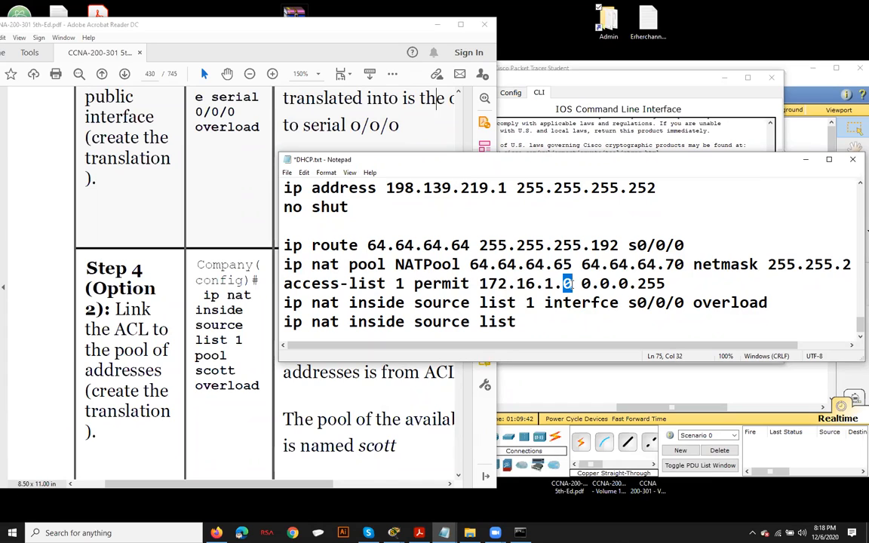
{"action": "left_click", "coordinate": [521, 322]}
{"action": "type", "text": "1 pool scott"}
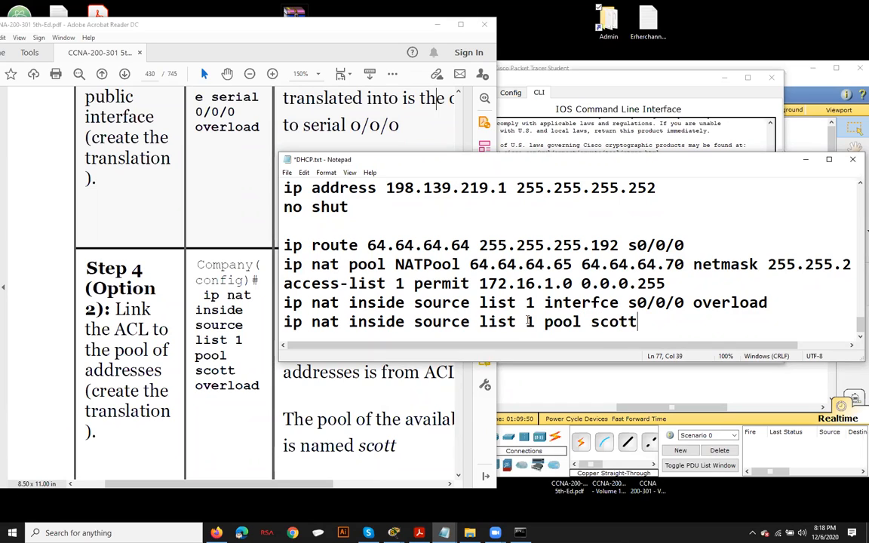
Step: Rename the NAT pool to "scott" in the pool line and append "overload" to the end of the "pool scott" line
{"action": "left_click_drag", "start_coordinate": [461, 264], "coordinate": [399, 264]}
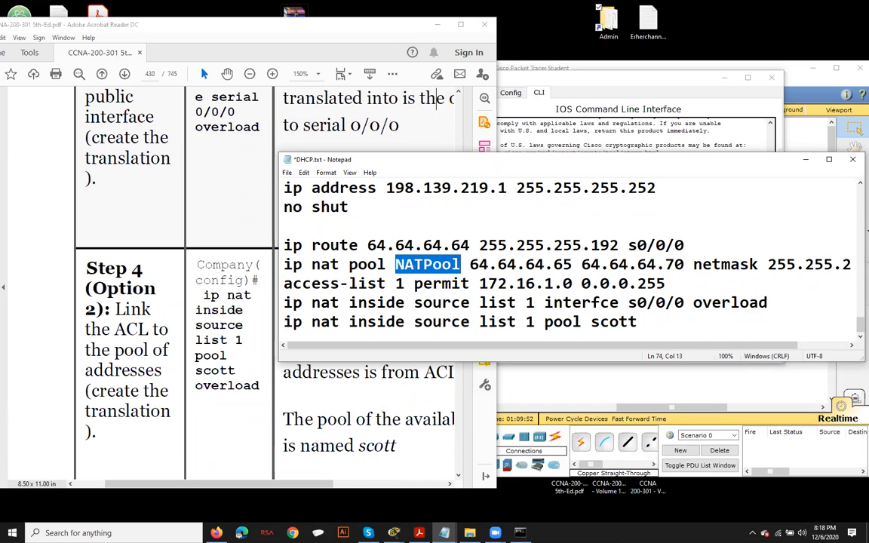
{"action": "type", "text": "scot"}
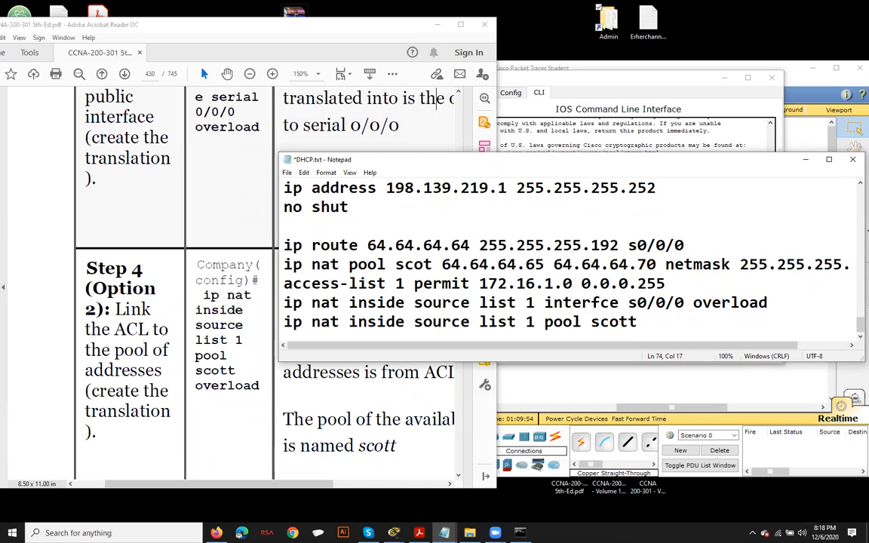
{"action": "type", "text": "t"}
{"action": "left_click", "coordinate": [643, 321]}
{"action": "type", "text": "overload"}
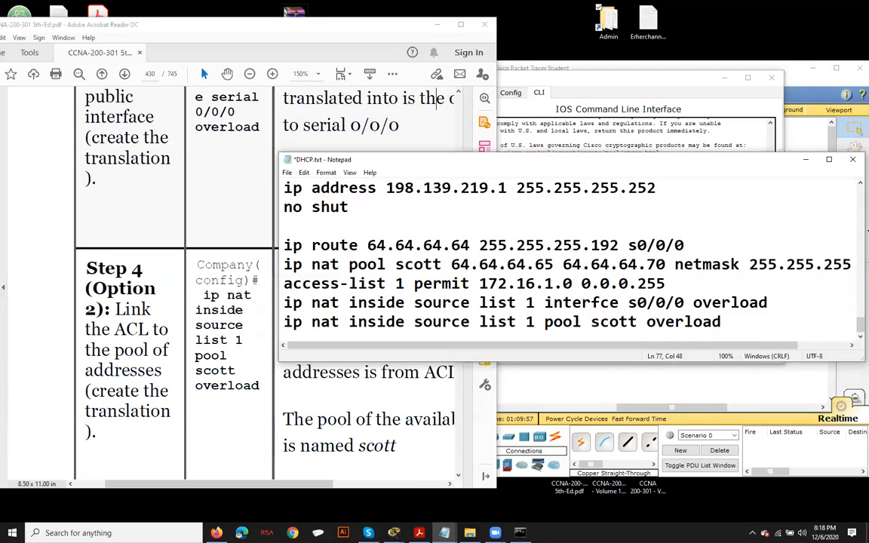
{"action": "key", "text": "Return"}
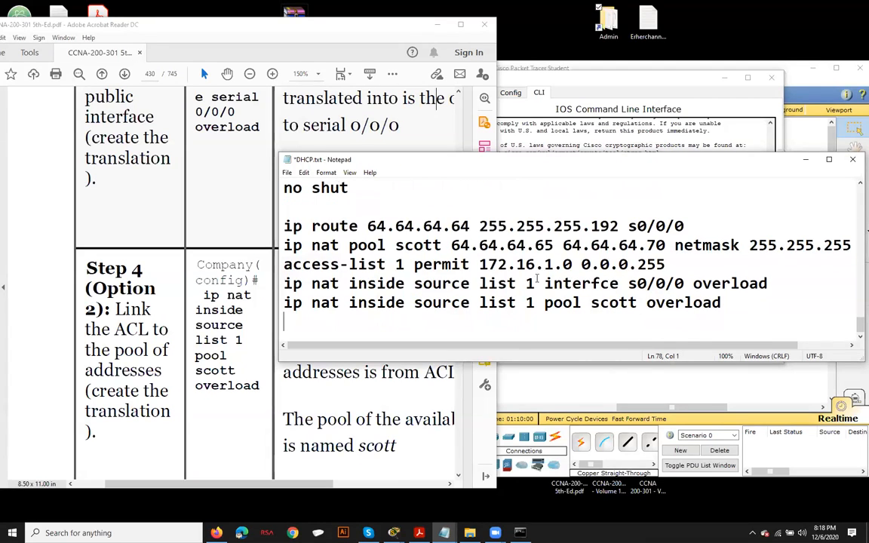
Step: Check the public address range in the pool line against the access-list network, and save the configuration file
{"action": "left_click_drag", "start_coordinate": [489, 245], "coordinate": [628, 246]}
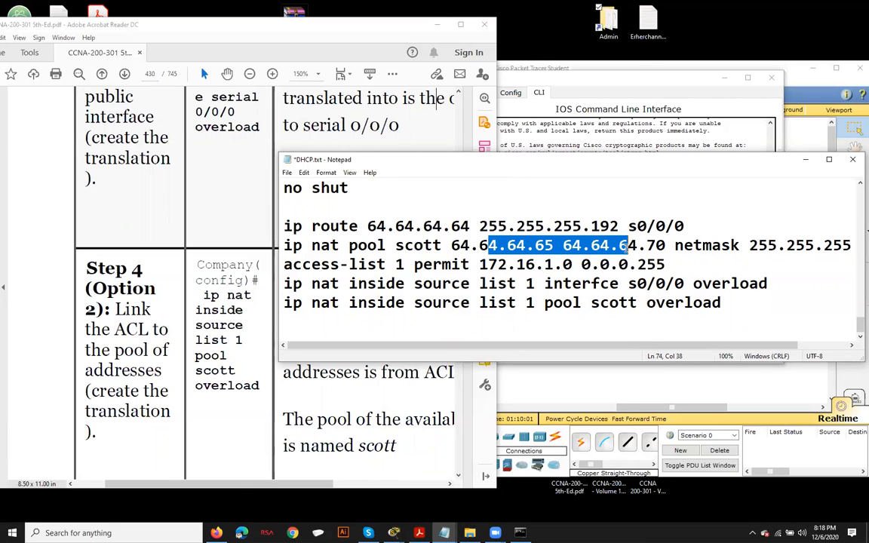
{"action": "left_click_drag", "start_coordinate": [481, 265], "coordinate": [573, 264]}
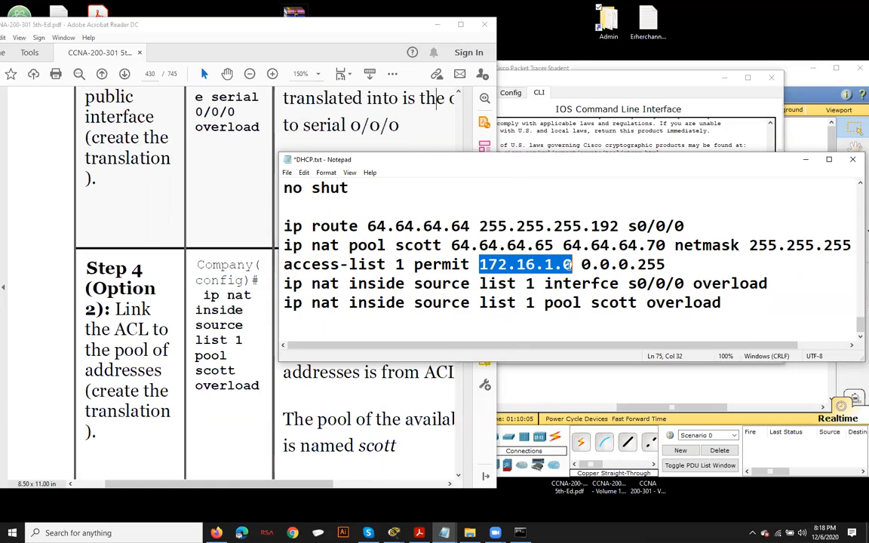
{"action": "left_click_drag", "start_coordinate": [453, 245], "coordinate": [674, 246]}
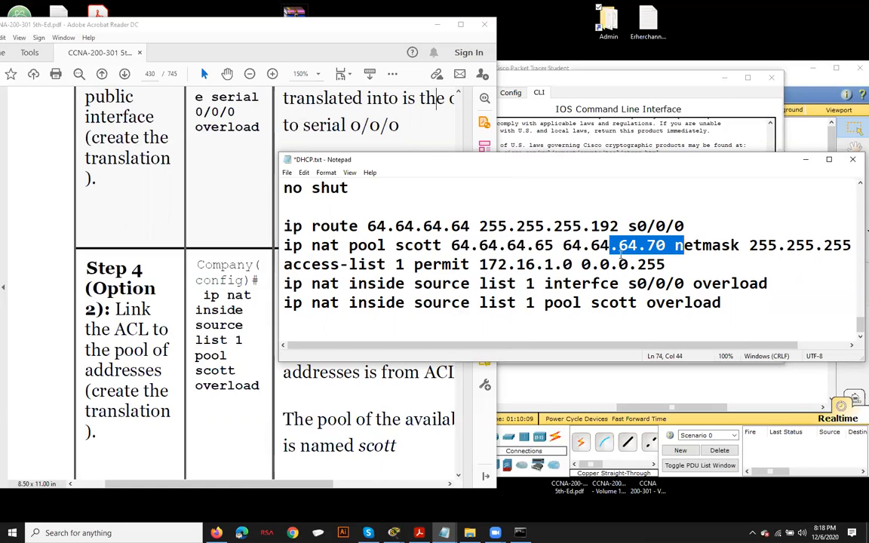
{"action": "left_click", "coordinate": [302, 220]}
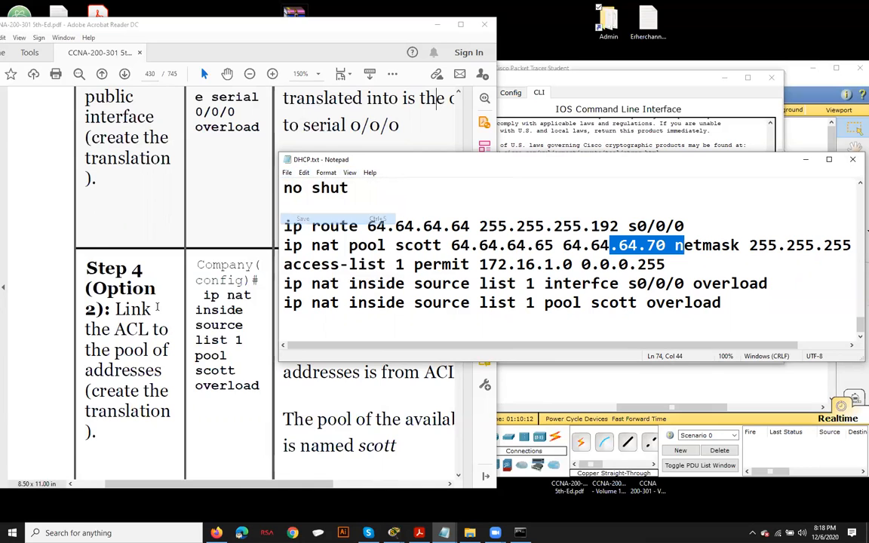
Step: Add the lines "int g0/0" and "ip nat-inside" below the pool overload line, following Step 5 of the guide for the inside interface
{"action": "scroll", "coordinate": [172, 304], "scroll_direction": "down", "scroll_amount": 8}
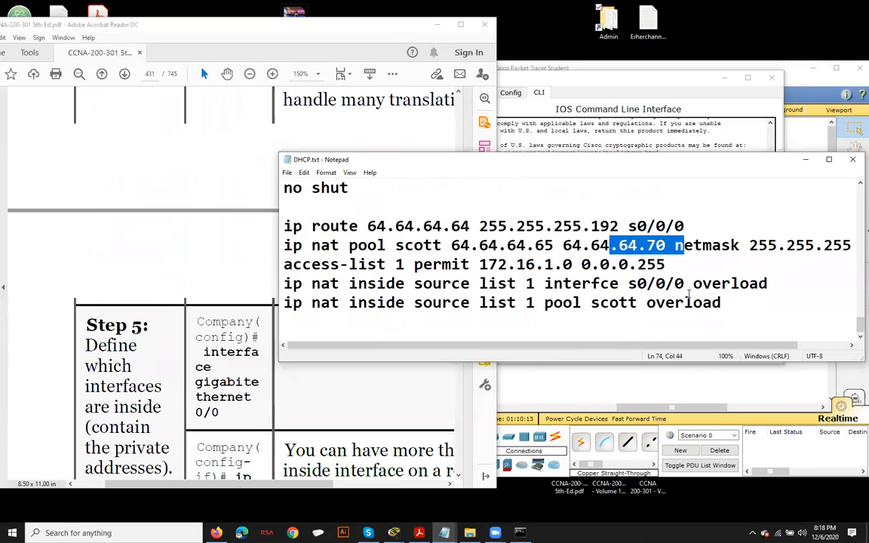
{"action": "left_click", "coordinate": [723, 302]}
{"action": "key", "text": "Return"}
{"action": "type", "text": "int g0/0"}
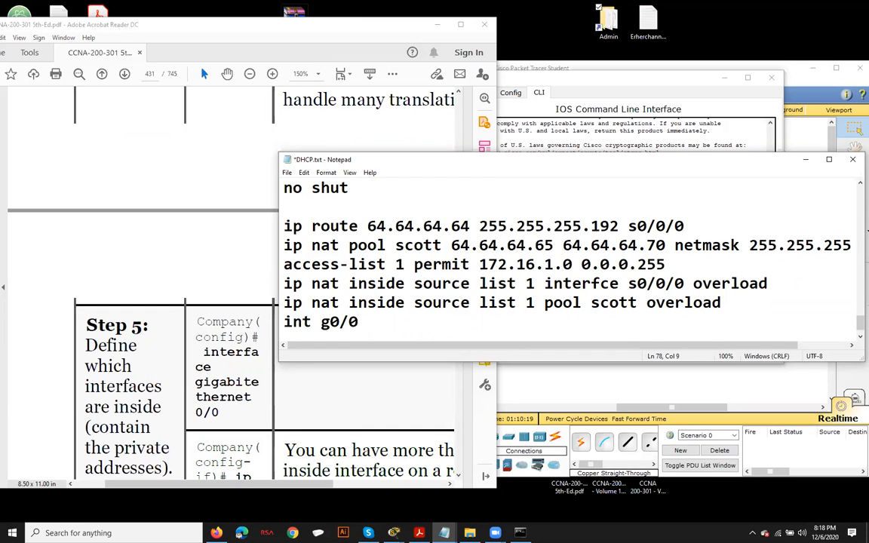
{"action": "key", "text": "Return"}
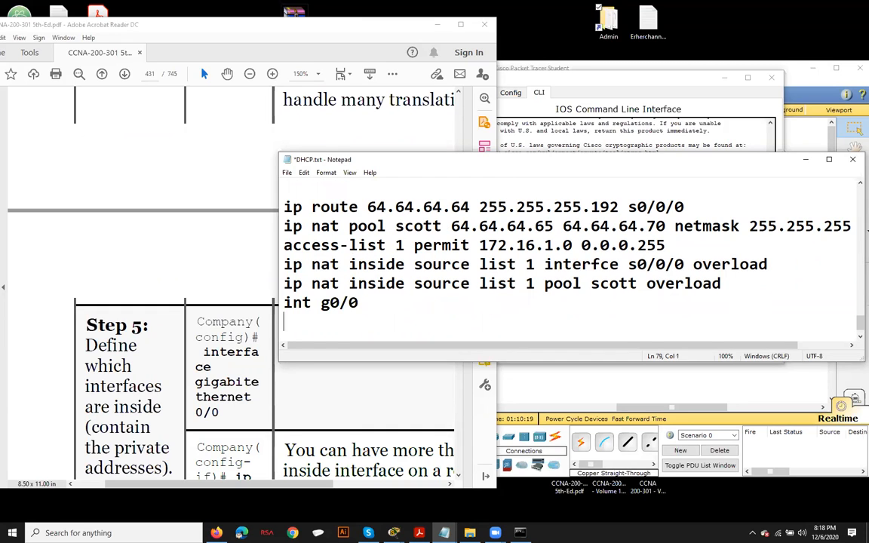
{"action": "scroll", "coordinate": [80, 375], "scroll_direction": "down", "scroll_amount": 3}
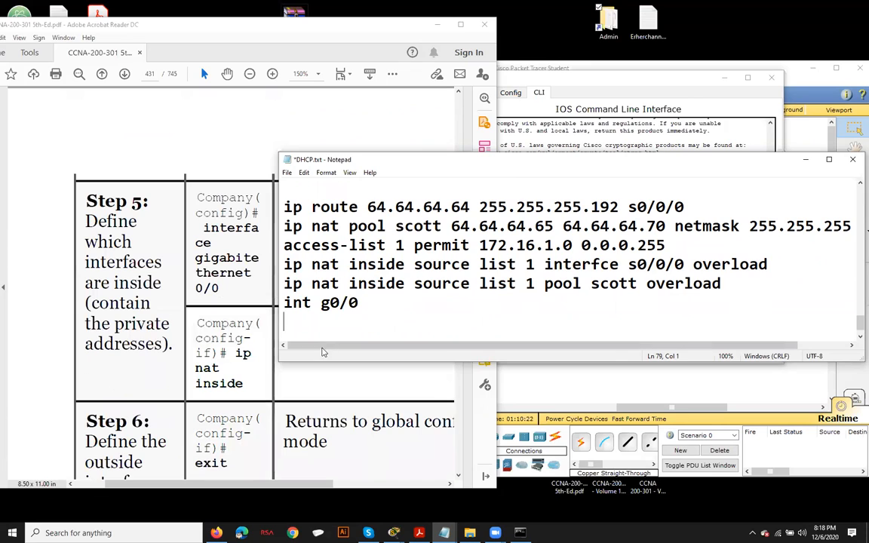
{"action": "type", "text": "ip nat"}
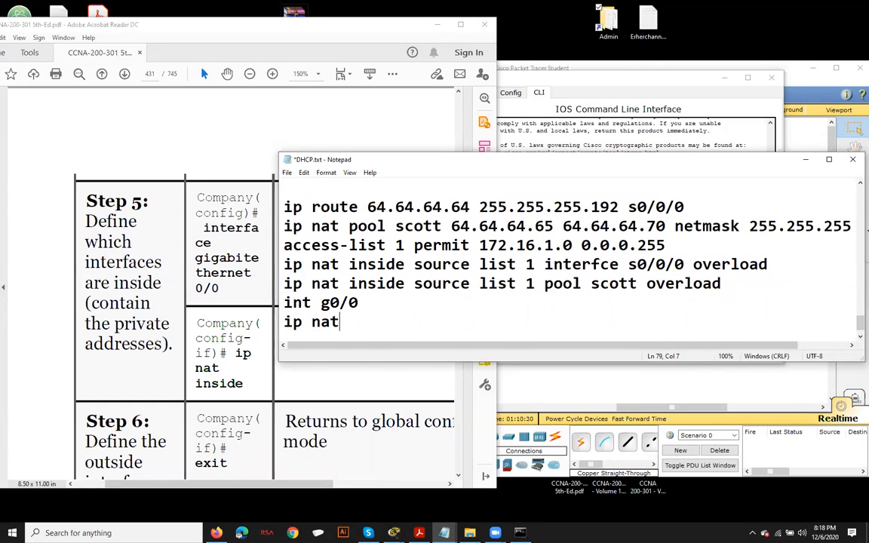
{"action": "type", "text": "-inside"}
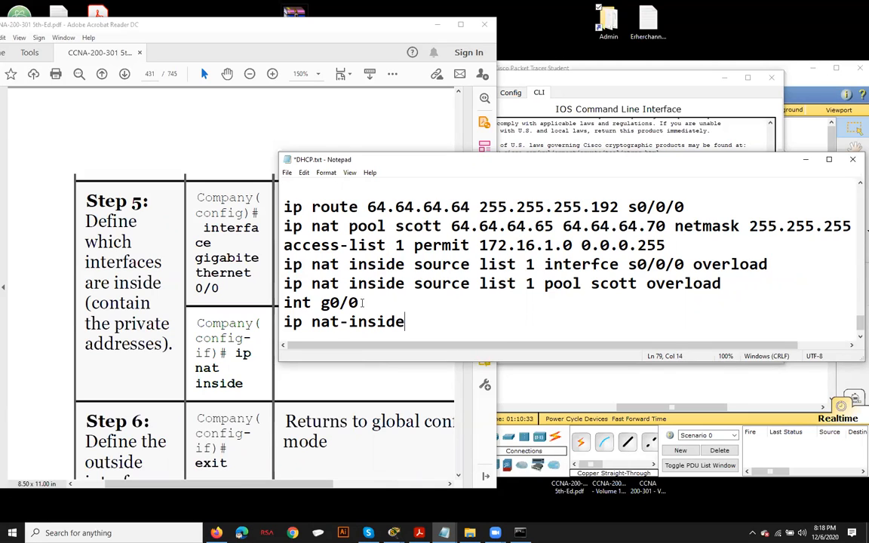
{"action": "left_click_drag", "start_coordinate": [360, 302], "coordinate": [285, 302]}
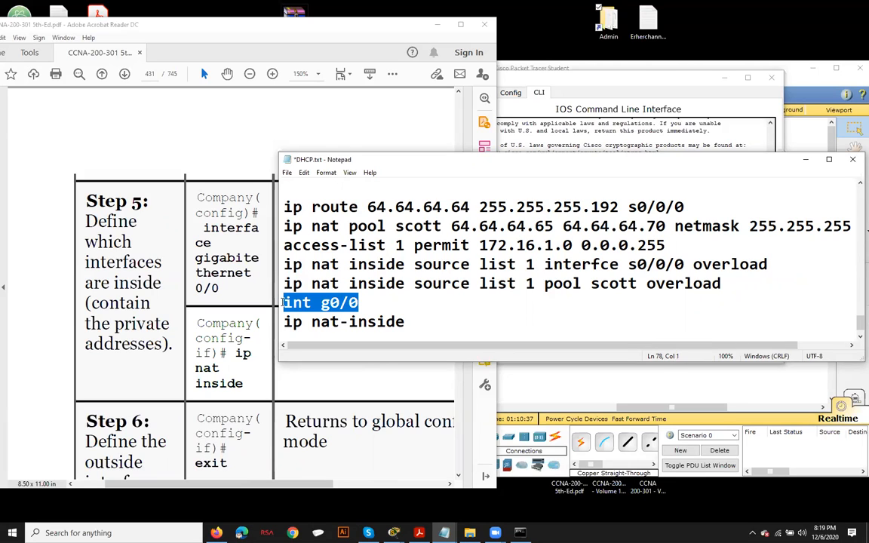
{"action": "left_click", "coordinate": [354, 306]}
{"action": "left_click_drag", "start_coordinate": [364, 301], "coordinate": [281, 301]}
Step: Bring up Step 6 in the guide and add an "exit" line below "ip nat-inside"
{"action": "scroll", "coordinate": [208, 366], "scroll_direction": "down", "scroll_amount": 3}
{"action": "scroll", "coordinate": [398, 330], "scroll_direction": "down", "scroll_amount": 1}
{"action": "scroll", "coordinate": [253, 373], "scroll_direction": "down", "scroll_amount": 2}
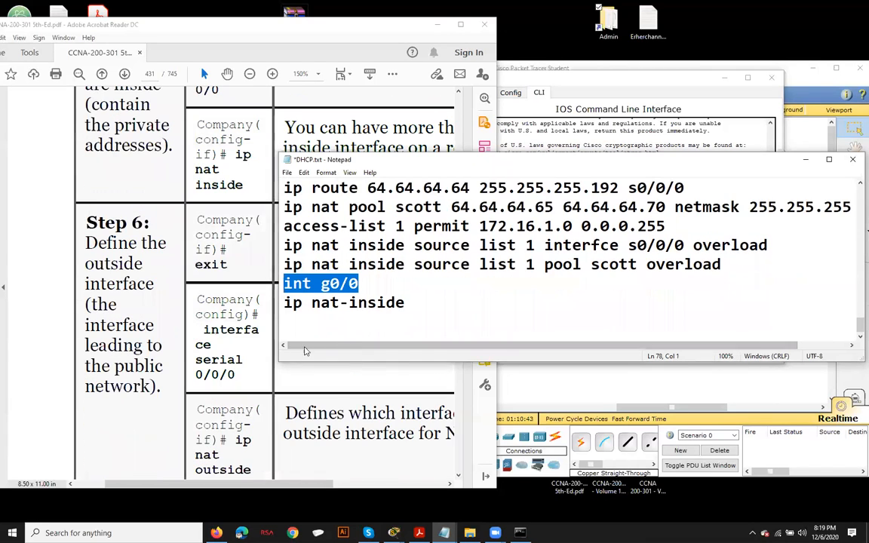
{"action": "left_click", "coordinate": [415, 304]}
{"action": "key", "text": "Return"}
{"action": "type", "text": "ext"}
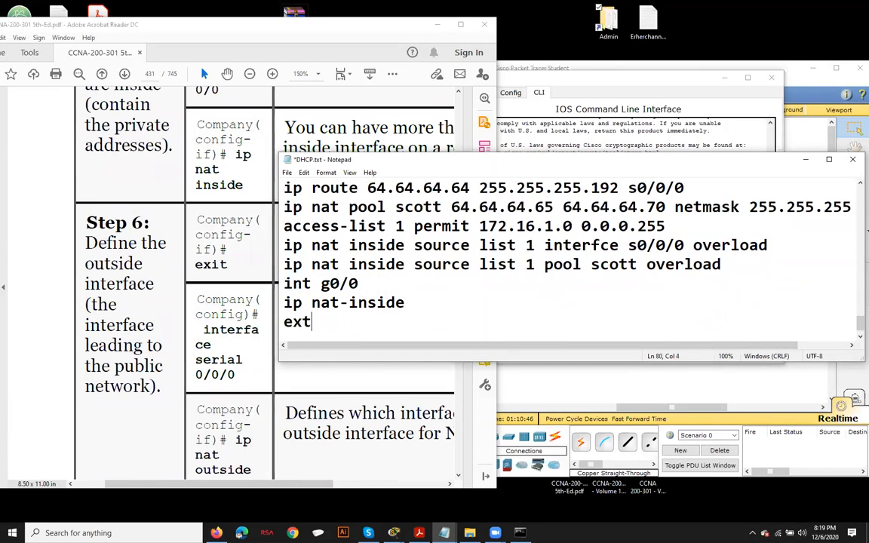
{"action": "key", "text": "BackSpace"}
{"action": "type", "text": "it"}
{"action": "key", "text": "Return"}
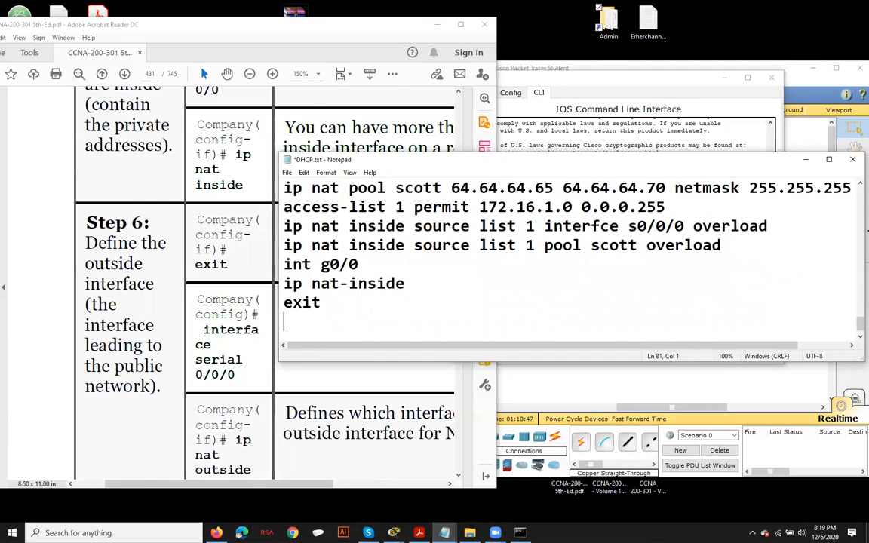
Step: Add the line "int s0/0/0" below "exit" for the outside interface, following Step 6 of the guide
{"action": "scroll", "coordinate": [275, 302], "scroll_direction": "down", "scroll_amount": 1}
{"action": "type", "text": "exi"}
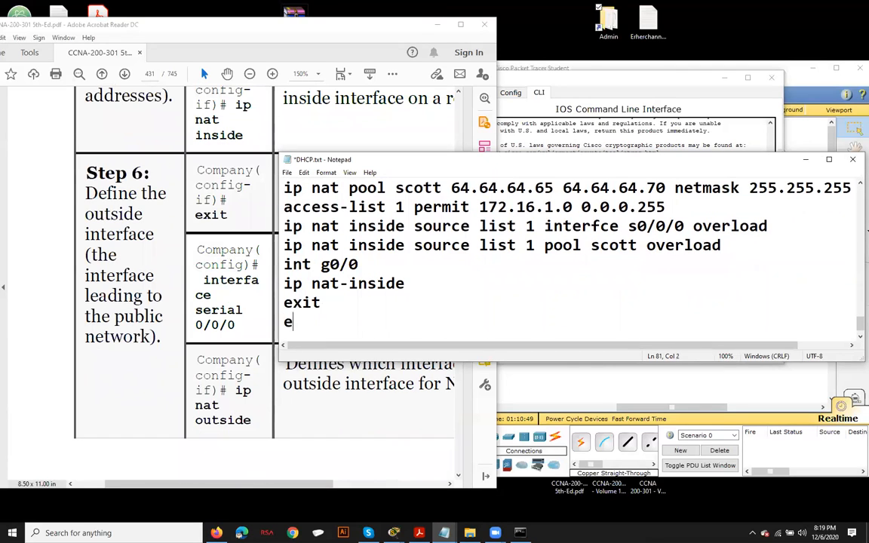
{"action": "key", "text": "BackSpace"}
{"action": "key", "text": "BackSpace"}
{"action": "key", "text": "BackSpace"}
{"action": "type", "text": "int s0/0/0"}
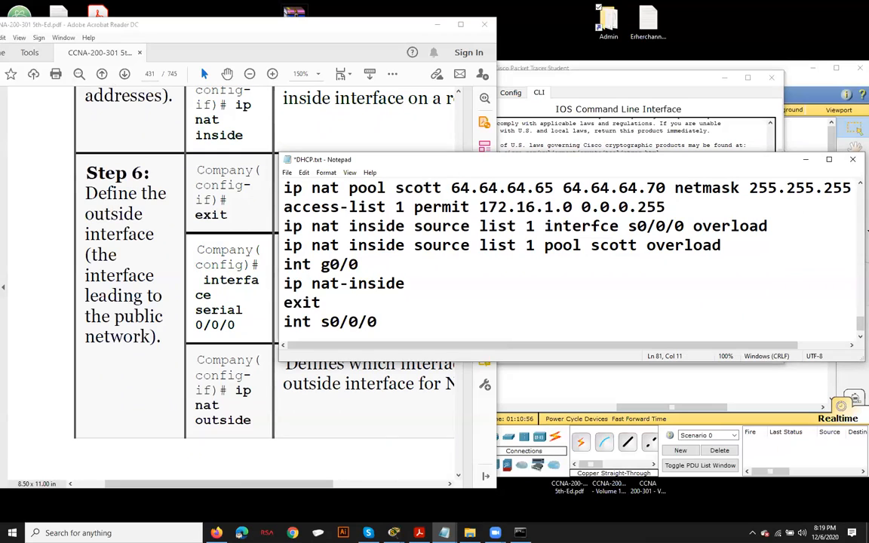
Step: Add "ip nat outside" below "int s0/0/0" and correct the inside interface line to "ip nat inside"
{"action": "key", "text": "Return"}
{"action": "type", "text": "ip"}
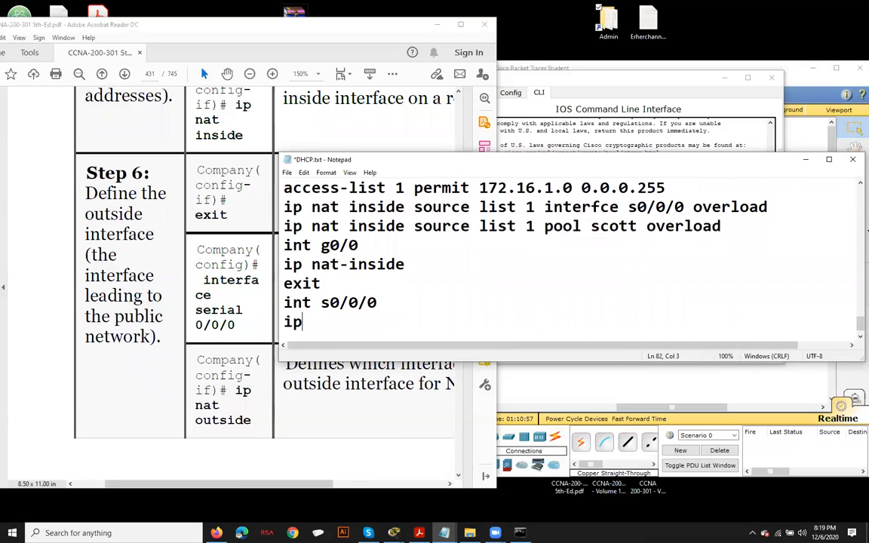
{"action": "type", "text": " nat-"}
{"action": "key", "text": "BackSpace"}
{"action": "type", "text": "out"}
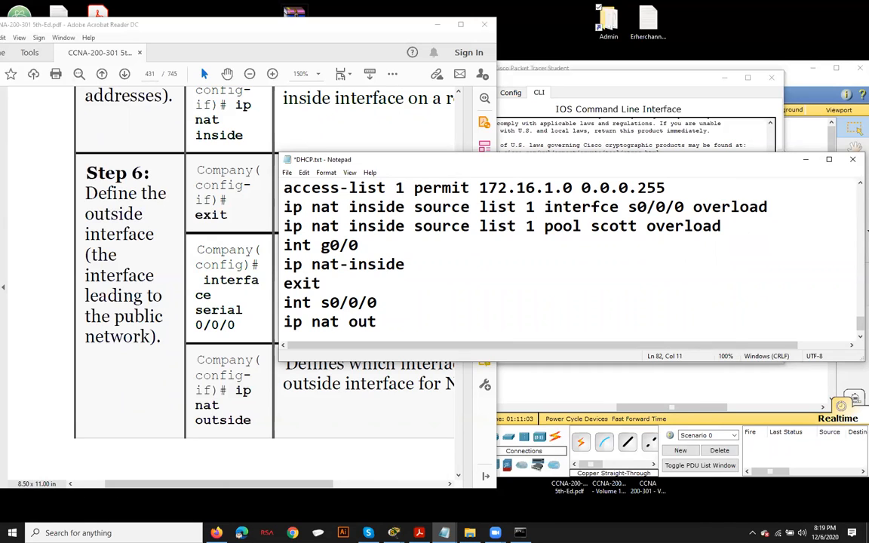
{"action": "type", "text": "side"}
{"action": "left_click", "coordinate": [358, 264]}
{"action": "key", "text": "BackSpace"}
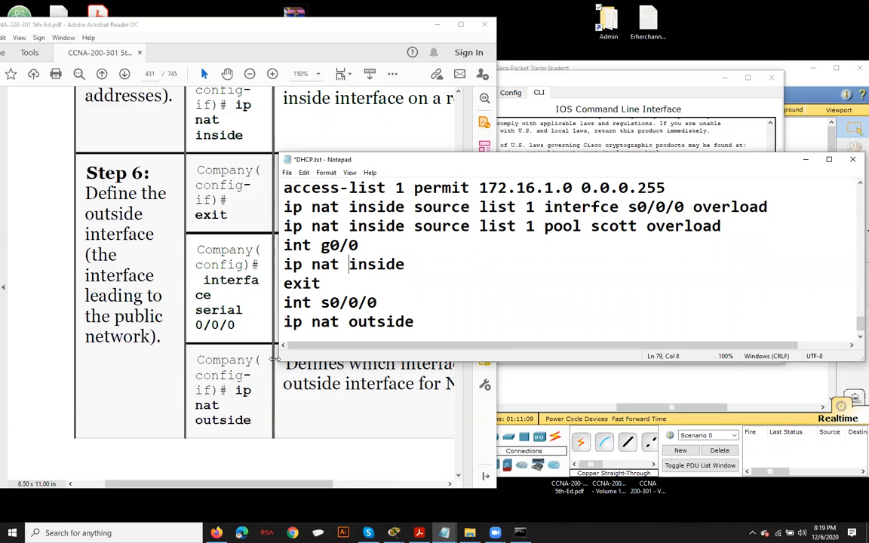
Step: Look through the guide's notes after Step 6, down to the static NAT section
{"action": "scroll", "coordinate": [246, 367], "scroll_direction": "down", "scroll_amount": 3}
{"action": "scroll", "coordinate": [246, 368], "scroll_direction": "down", "scroll_amount": 4}
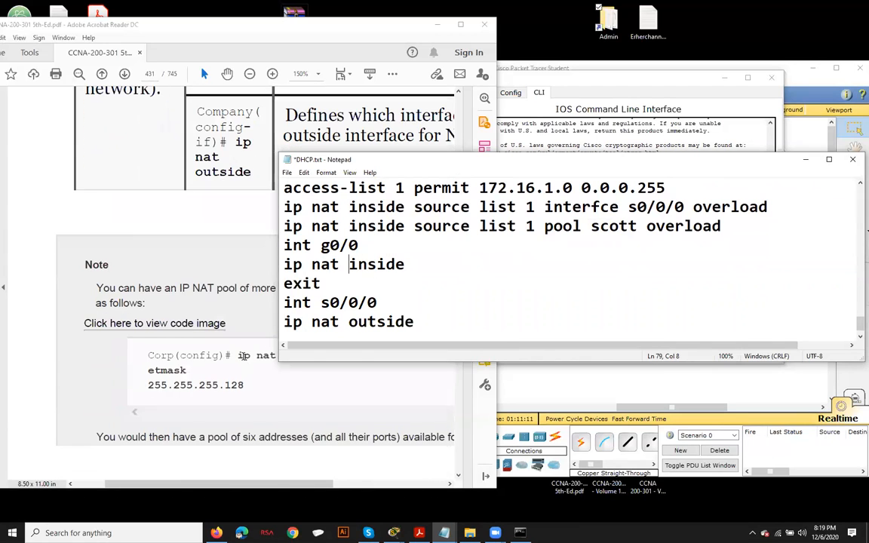
{"action": "scroll", "coordinate": [245, 361], "scroll_direction": "up", "scroll_amount": 1}
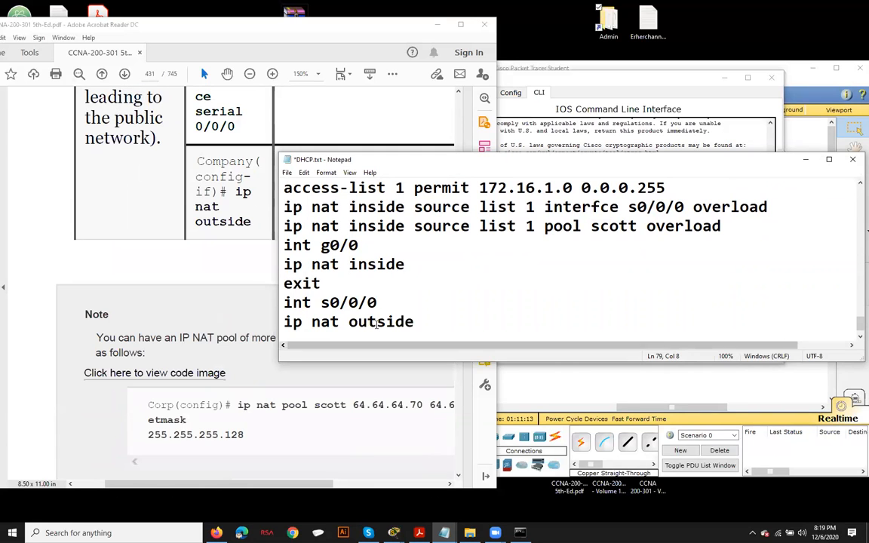
{"action": "scroll", "coordinate": [219, 304], "scroll_direction": "down", "scroll_amount": 10}
{"action": "scroll", "coordinate": [218, 303], "scroll_direction": "down", "scroll_amount": 12}
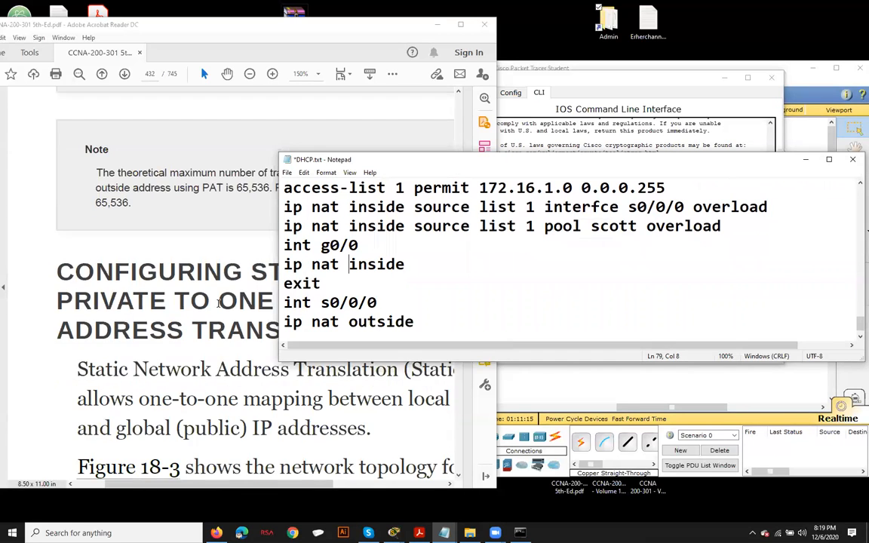
{"action": "scroll", "coordinate": [221, 303], "scroll_direction": "up", "scroll_amount": 8}
{"action": "scroll", "coordinate": [221, 303], "scroll_direction": "up", "scroll_amount": 3}
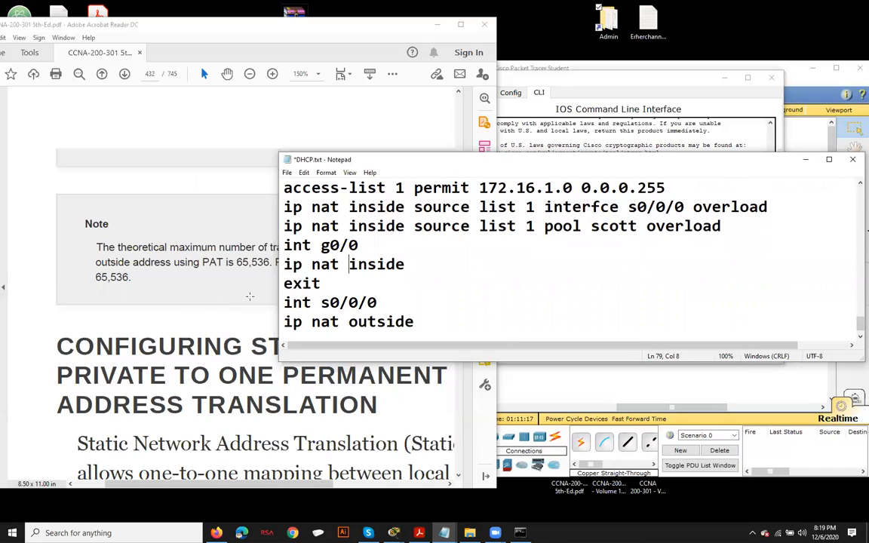
Step: Enlarge the configuration text window and bring Figure 18-2 back up in the guide for comparison with the configuration
{"action": "left_click_drag", "start_coordinate": [278, 362], "coordinate": [219, 399]}
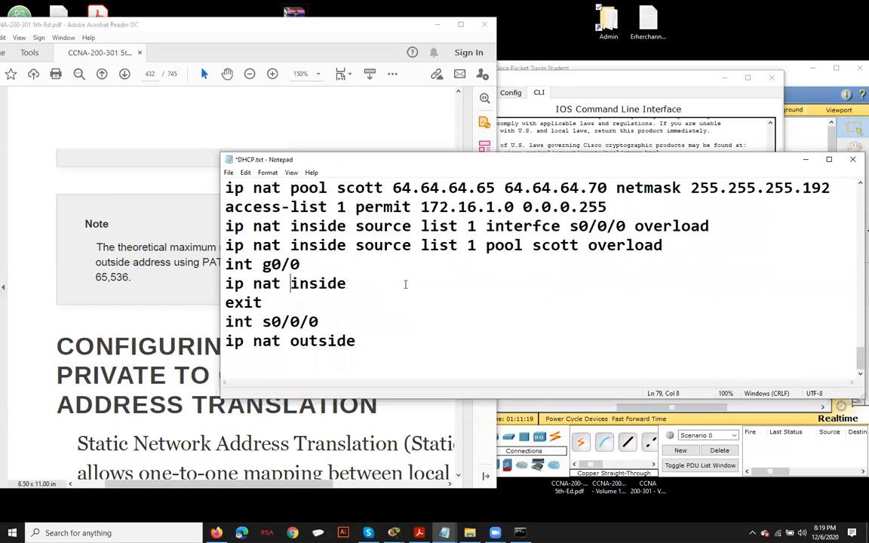
{"action": "left_click", "coordinate": [92, 331]}
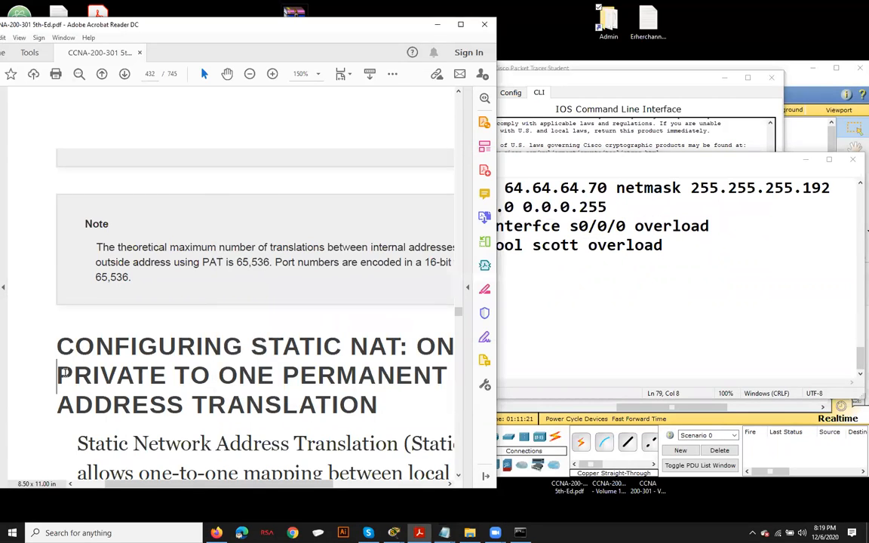
{"action": "scroll", "coordinate": [64, 376], "scroll_direction": "up", "scroll_amount": 15}
{"action": "scroll", "coordinate": [64, 376], "scroll_direction": "up", "scroll_amount": 15}
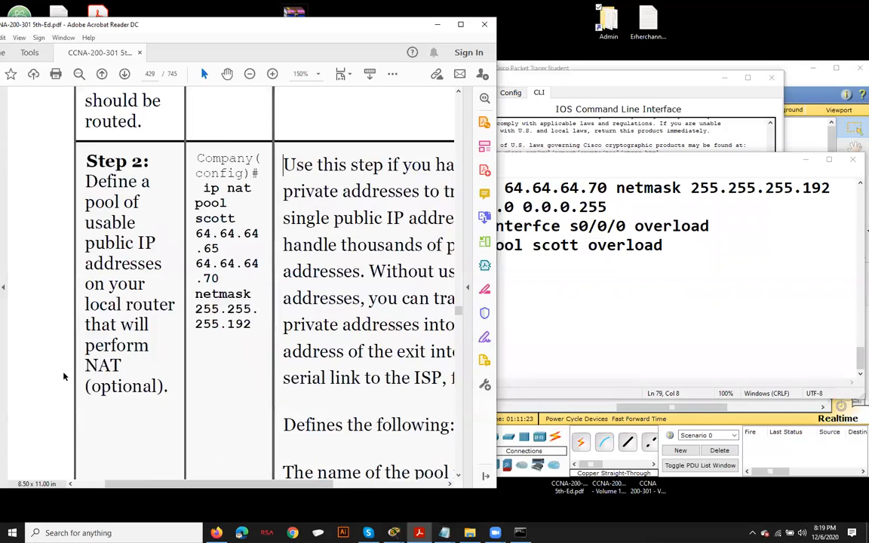
{"action": "scroll", "coordinate": [64, 376], "scroll_direction": "down", "scroll_amount": 3}
{"action": "scroll", "coordinate": [110, 364], "scroll_direction": "down", "scroll_amount": 2}
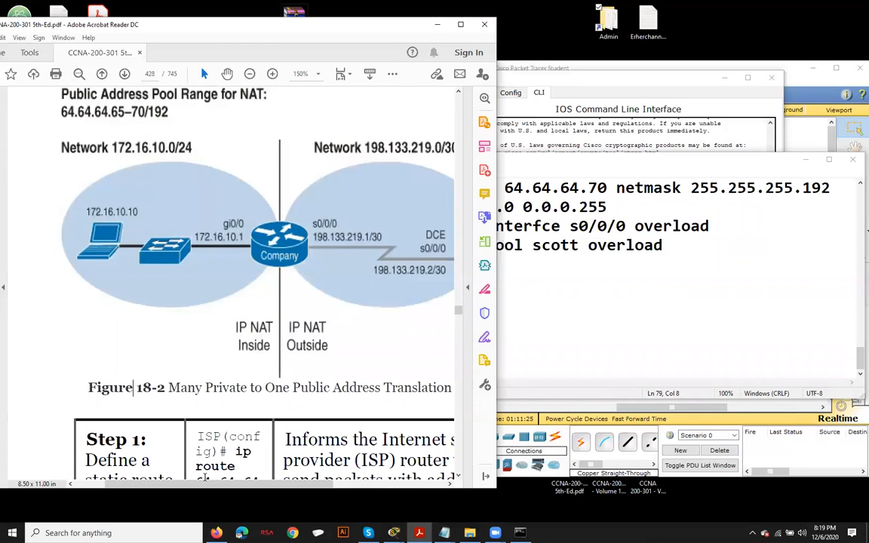
{"action": "scroll", "coordinate": [219, 436], "scroll_direction": "right", "scroll_amount": 3}
{"action": "left_click", "coordinate": [542, 280]}
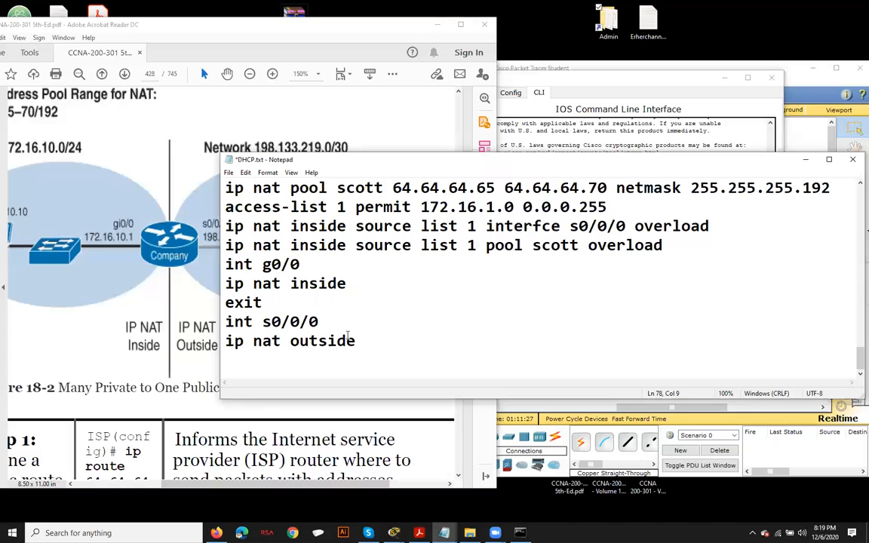
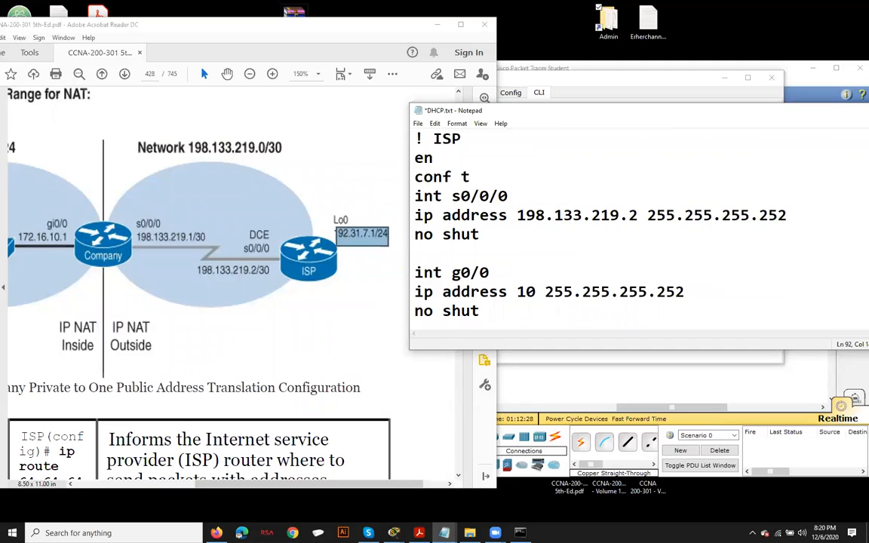
Step: Insert a new line "lo0 192.31.7.1" below "int g0/0" in the ISP block
{"action": "key", "text": "Return"}
{"action": "key", "text": "Up"}
{"action": "type", "text": "lo0"}
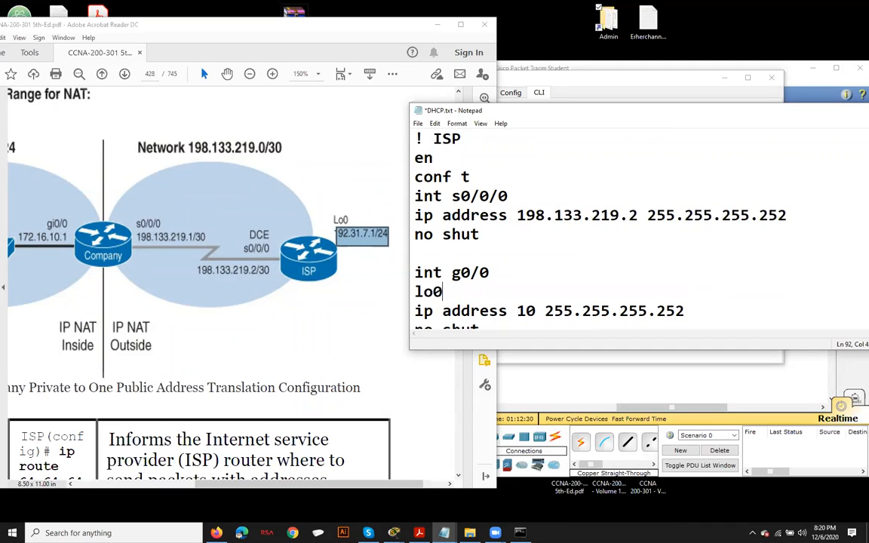
{"action": "type", "text": " 192.31."}
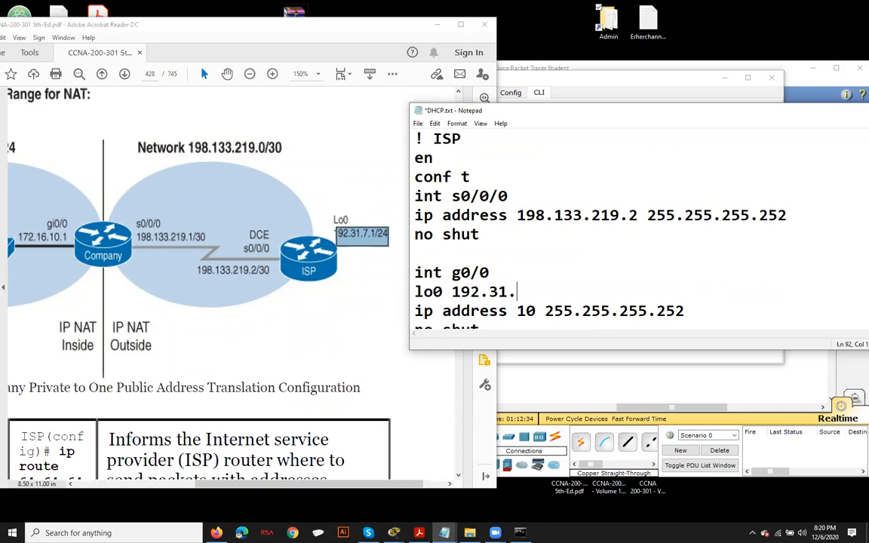
{"action": "type", "text": "7.1"}
Step: Complete the lo0 line in the ISP block with the subnet mask 255.255.255.0
{"action": "key", "text": "Down"}
{"action": "key", "text": "shift+End"}
{"action": "key", "text": "Up"}
{"action": "key", "text": "ctrl+v"}
{"action": "key", "text": "BackSpace"}
{"action": "key", "text": "BackSpace"}
{"action": "key", "text": "BackSpace"}
{"action": "type", "text": "0"}
{"action": "key", "text": "Down"}
{"action": "key", "text": "End"}
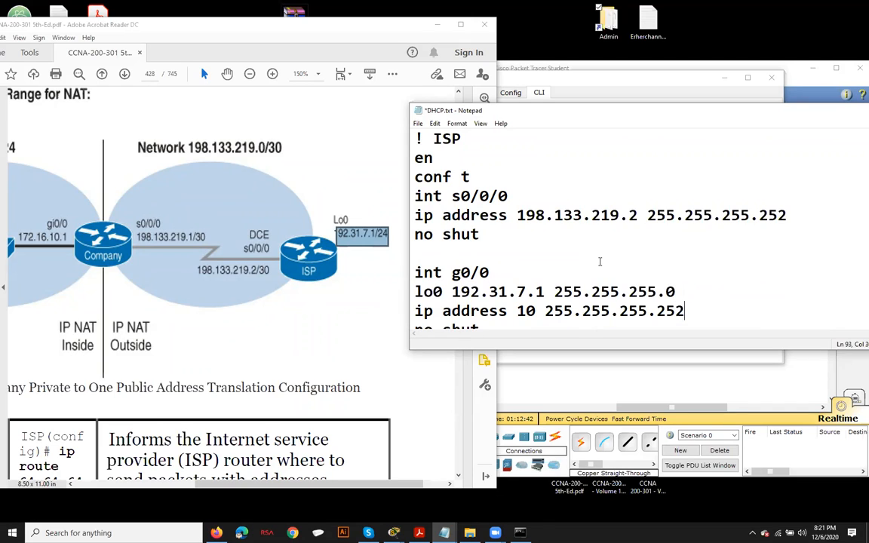
Step: Replace the leftover "ip address 10" line with "no shut" and delete the duplicate "no shut" line below it
{"action": "key", "text": "shift+Home"}
{"action": "key", "text": "BackSpace"}
{"action": "type", "text": "no s"}
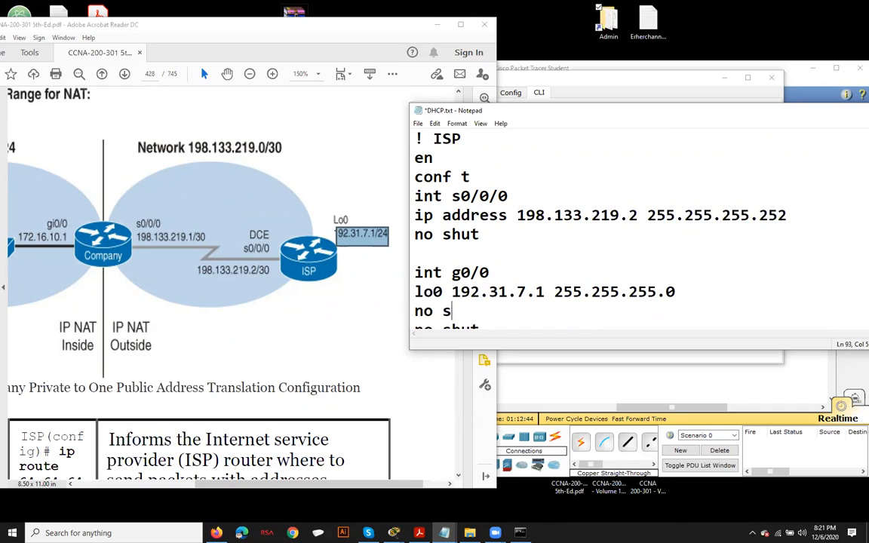
{"action": "type", "text": "hut"}
{"action": "key", "text": "Down"}
{"action": "key", "text": "shift+Home"}
{"action": "key", "text": "BackSpace"}
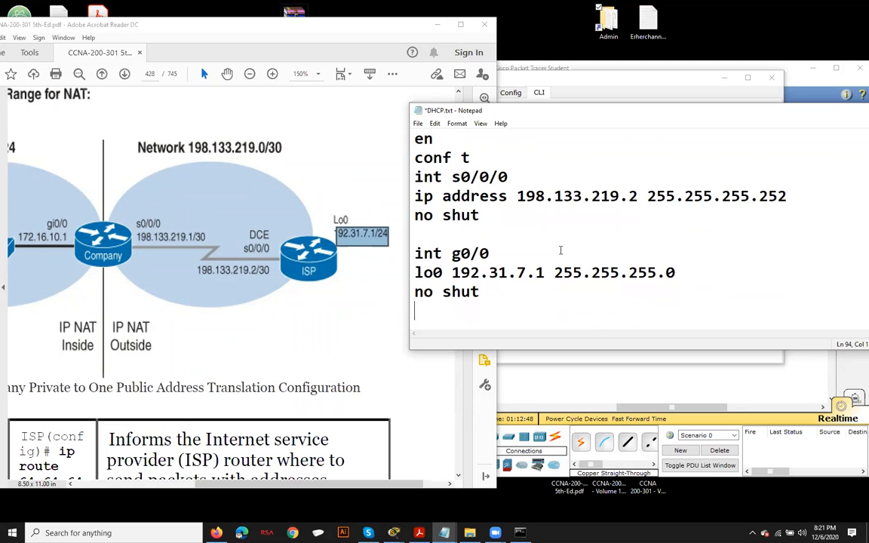
Step: Save the configuration file with the ISP router block
{"action": "left_click", "coordinate": [418, 123]}
{"action": "left_click", "coordinate": [443, 179]}
{"action": "scroll", "coordinate": [528, 258], "scroll_direction": "up", "scroll_amount": 2}
{"action": "scroll", "coordinate": [528, 257], "scroll_direction": "down", "scroll_amount": 2}
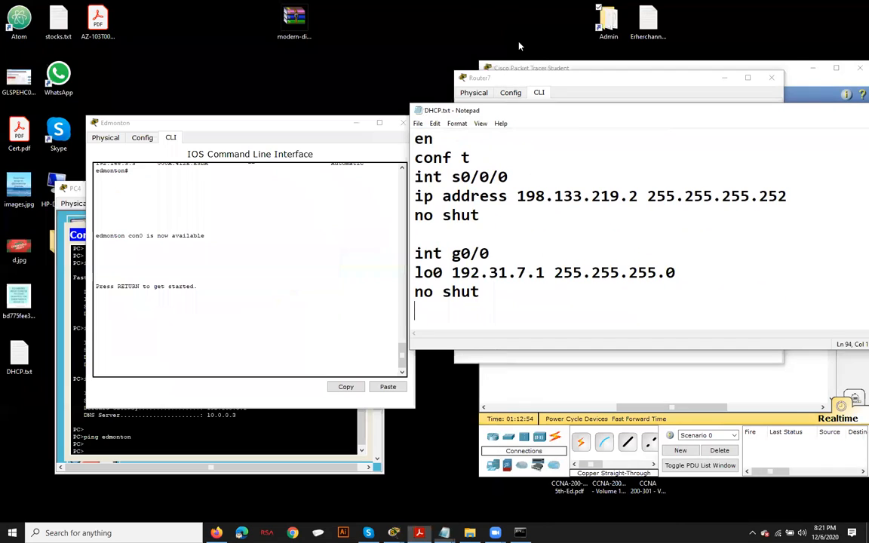
Step: Minimize the PDF guide, close the Edmonton and Router7 windows, and bring the Packet Tracer topology into full view
{"action": "left_click", "coordinate": [436, 24]}
{"action": "left_click_drag", "start_coordinate": [551, 115], "coordinate": [289, 244]}
{"action": "left_click", "coordinate": [404, 123]}
{"action": "left_click_drag", "start_coordinate": [562, 80], "coordinate": [178, 74]}
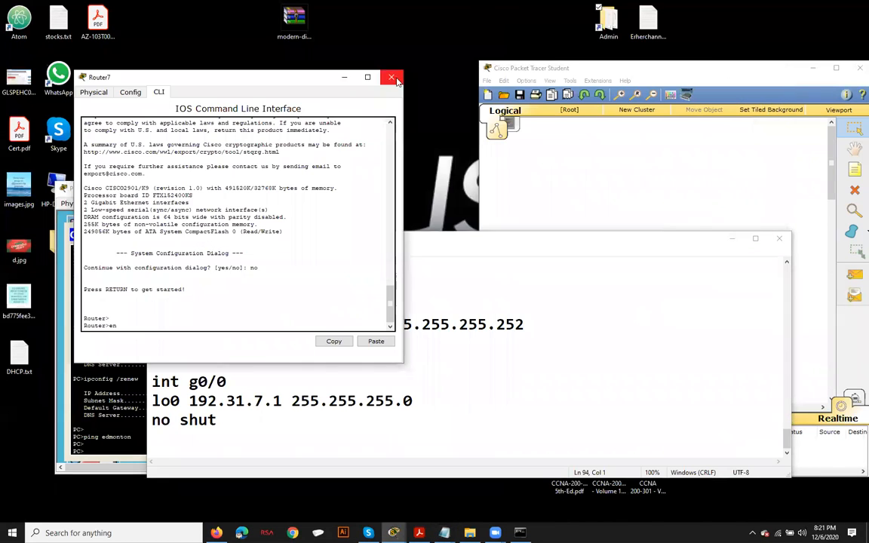
{"action": "left_click", "coordinate": [389, 75]}
{"action": "left_click_drag", "start_coordinate": [541, 76], "coordinate": [134, 50]}
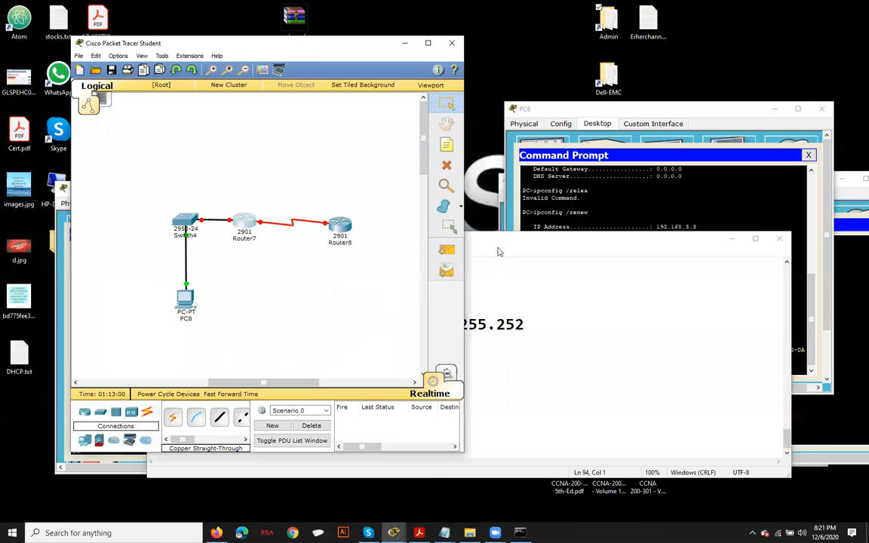
Step: Place the configuration text beside the topology and copy the ISP block from "! ISP" to its last "no shut"
{"action": "left_click_drag", "start_coordinate": [475, 238], "coordinate": [728, 156]}
{"action": "left_click_drag", "start_coordinate": [501, 160], "coordinate": [553, 152]}
{"action": "left_click_drag", "start_coordinate": [517, 341], "coordinate": [462, 332]}
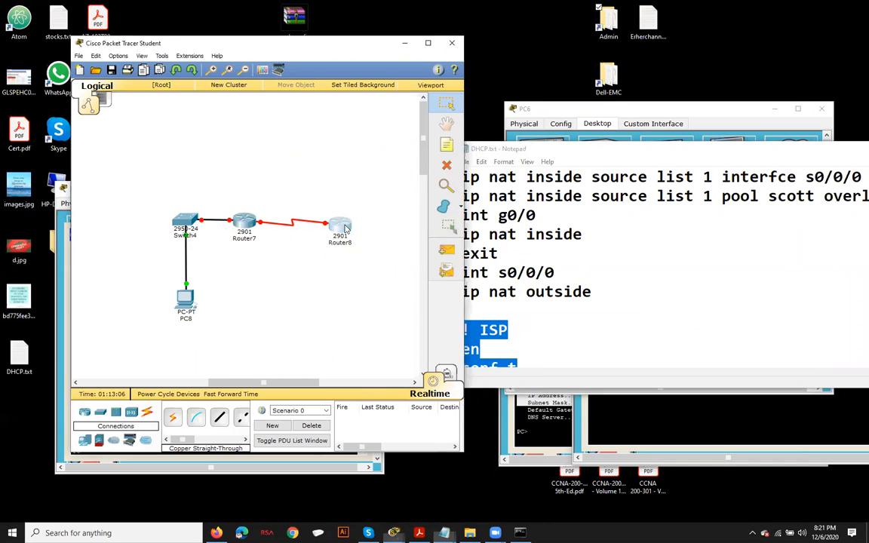
Step: Open Router8's command line, answer "no" to the configuration dialog and enter privileged mode with "en"
{"action": "left_click", "coordinate": [339, 227]}
{"action": "left_click", "coordinate": [359, 156]}
{"action": "type", "text": "no"}
{"action": "key", "text": "Return"}
{"action": "key", "text": "Return"}
{"action": "key", "text": "Return"}
{"action": "key", "text": "Return"}
{"action": "key", "text": "Return"}
{"action": "type", "text": "en"}
{"action": "key", "text": "Return"}
{"action": "key", "text": "Return"}
{"action": "key", "text": "Return"}
Step: Paste the copied ISP configuration into Router8's command line and run its final "no shut"
{"action": "right_click", "coordinate": [394, 278]}
{"action": "left_click", "coordinate": [414, 296]}
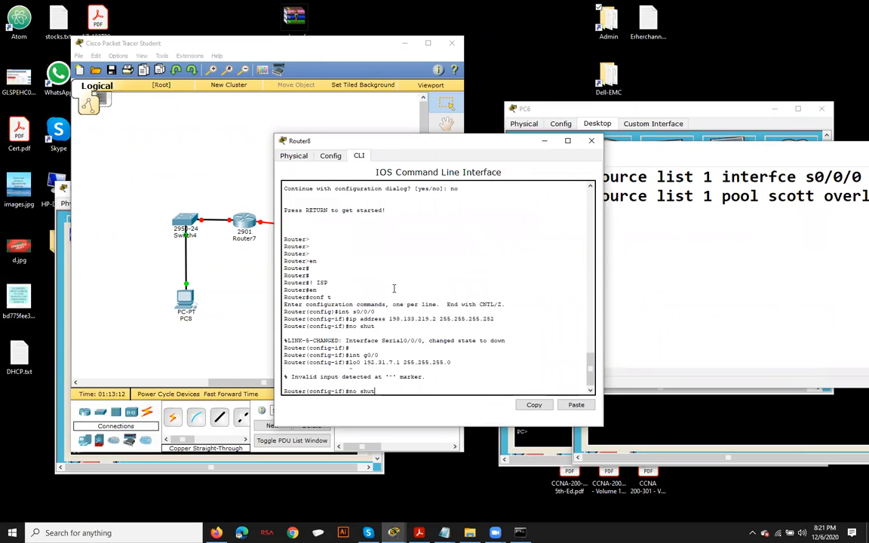
{"action": "key", "text": "Return"}
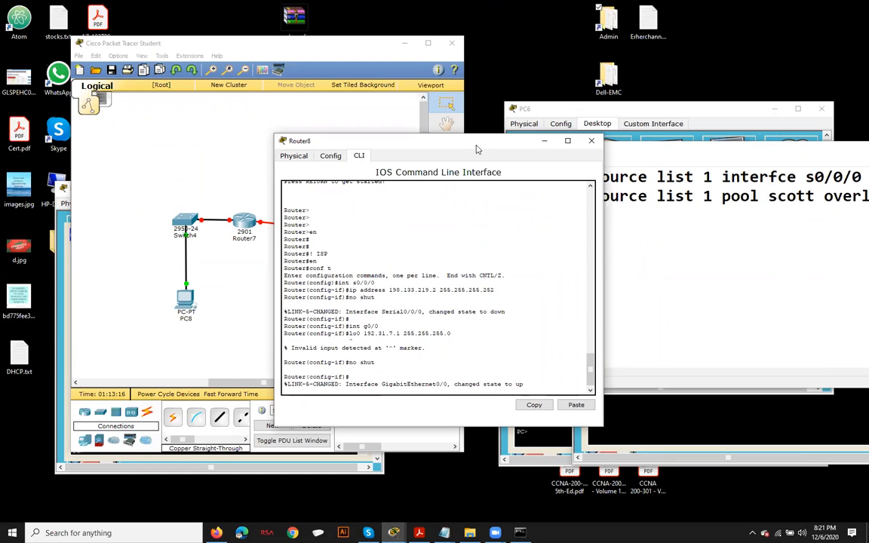
Step: Return Router8 to privileged mode and list its interfaces with "sh ip int brief"
{"action": "left_click_drag", "start_coordinate": [481, 147], "coordinate": [569, 195]}
{"action": "left_click_drag", "start_coordinate": [447, 374], "coordinate": [440, 367]}
{"action": "key", "text": "ctrl+z"}
{"action": "key", "text": "Return"}
{"action": "key", "text": "Return"}
{"action": "key", "text": "Return"}
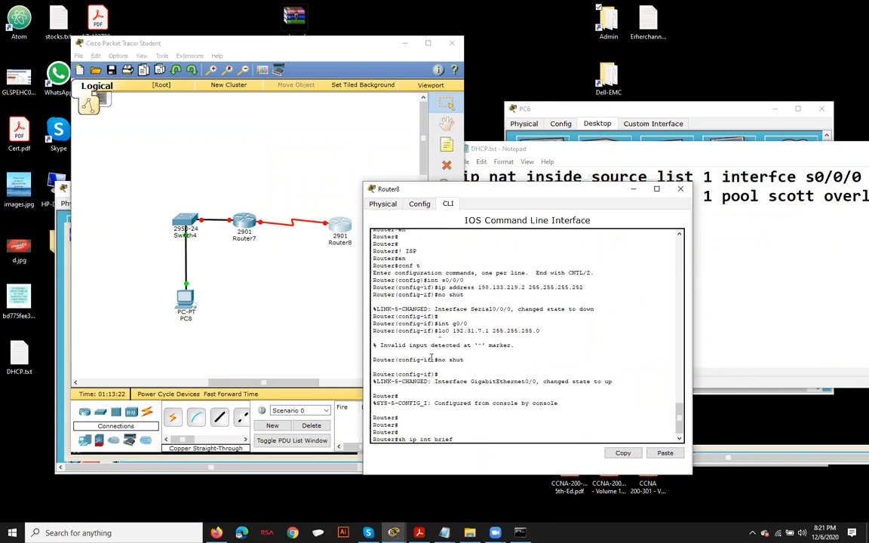
{"action": "type", "text": "sh ip int brief"}
{"action": "key", "text": "Return"}
Step: Examine the GigabitEthernet0/0 entry in Router8's interface list against the links in the topology
{"action": "left_click_drag", "start_coordinate": [424, 374], "coordinate": [651, 372]}
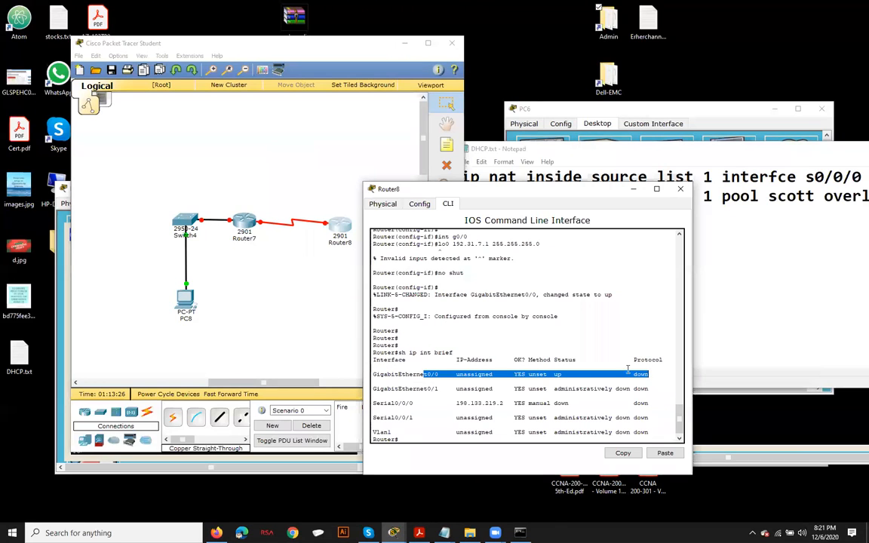
{"action": "left_click", "coordinate": [265, 250]}
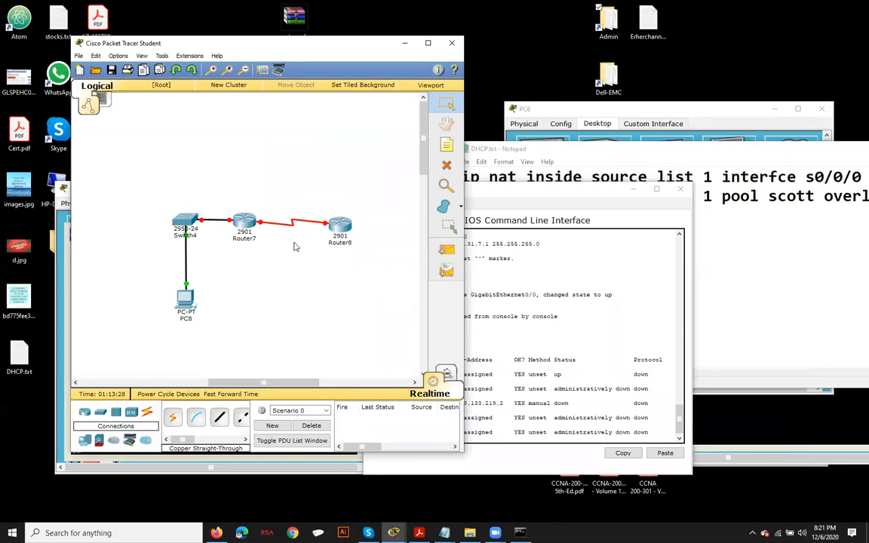
{"action": "left_click", "coordinate": [496, 346]}
{"action": "left_click_drag", "start_coordinate": [376, 375], "coordinate": [572, 374]}
{"action": "left_click", "coordinate": [349, 328]}
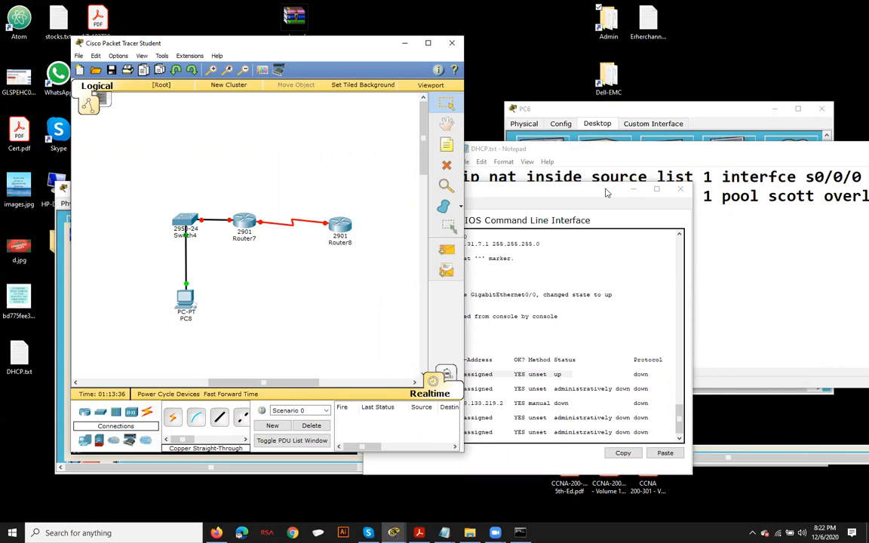
Step: Place Router8's window beside the ISP configuration in Notepad and review its "int g0/0" block
{"action": "left_click", "coordinate": [572, 303]}
{"action": "left_click", "coordinate": [573, 151]}
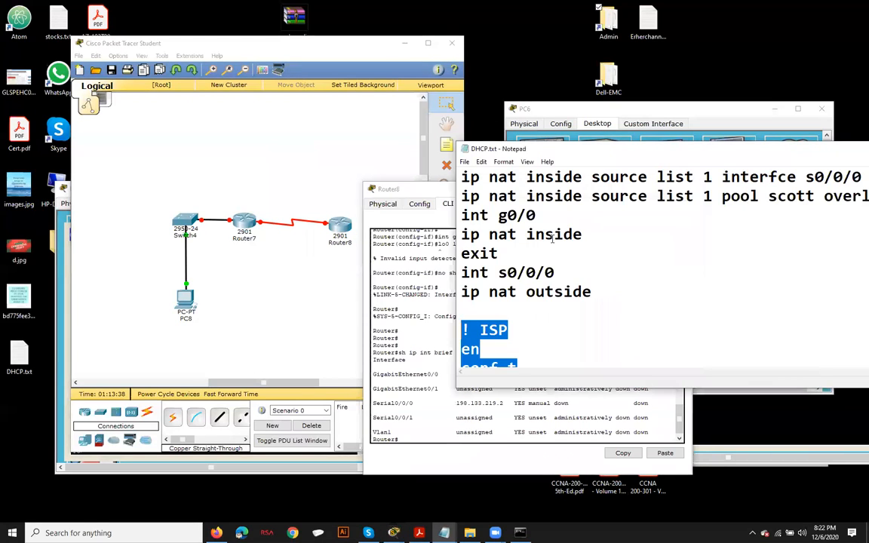
{"action": "scroll", "coordinate": [553, 239], "scroll_direction": "down", "scroll_amount": 3}
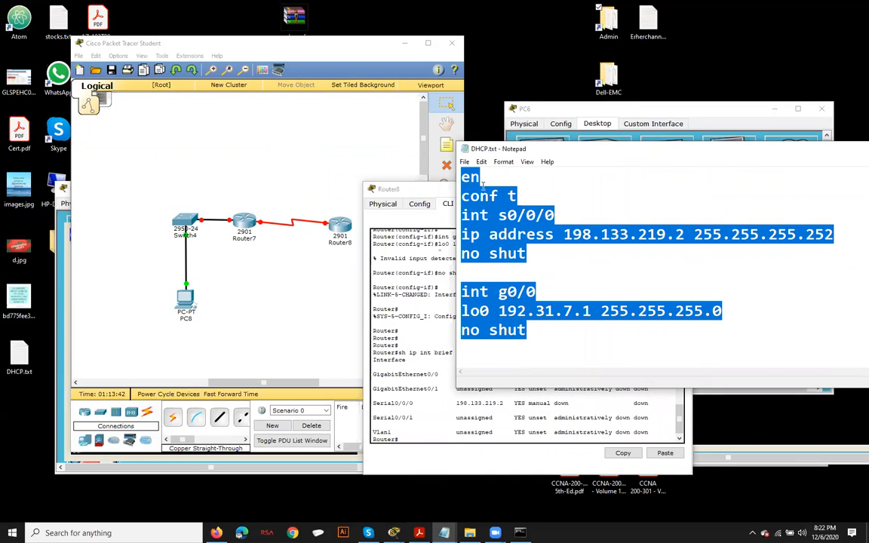
{"action": "left_click_drag", "start_coordinate": [445, 192], "coordinate": [389, 201]}
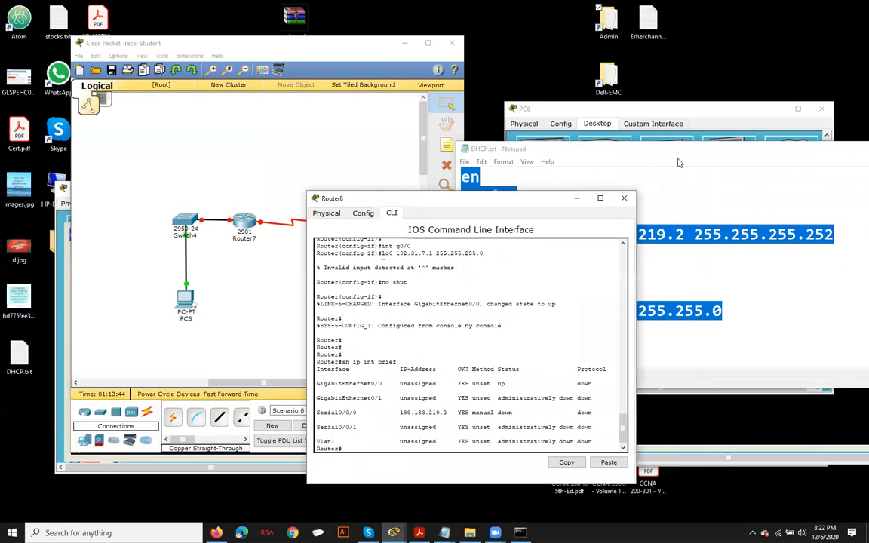
{"action": "left_click_drag", "start_coordinate": [534, 202], "coordinate": [358, 162]}
{"action": "left_click", "coordinate": [574, 235]}
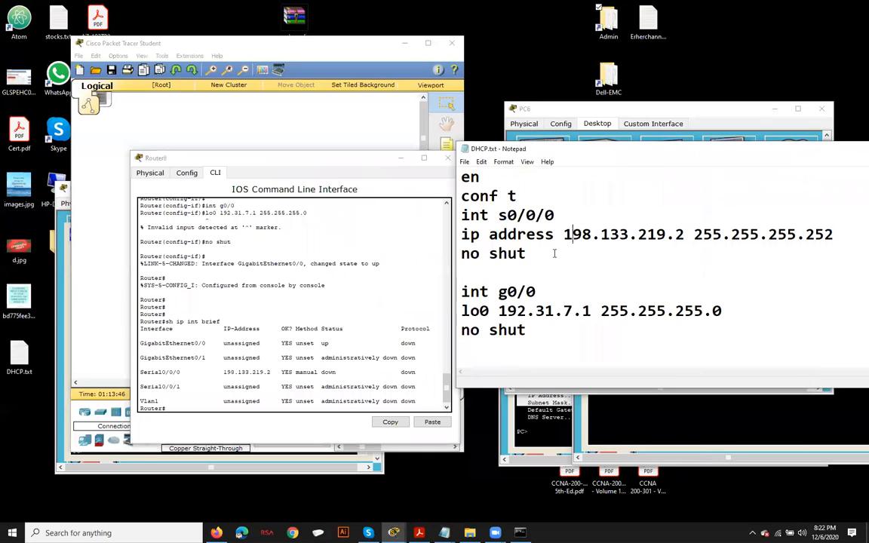
{"action": "left_click_drag", "start_coordinate": [536, 292], "coordinate": [463, 292]}
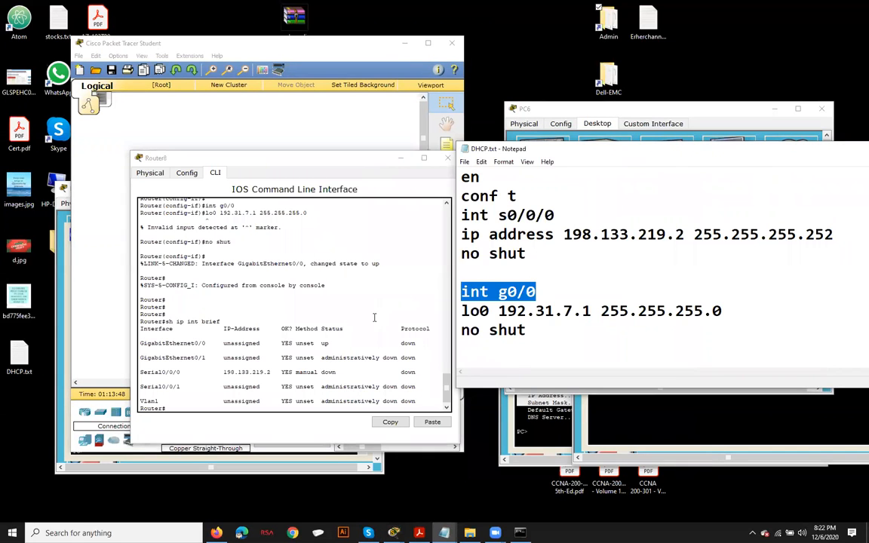
Step: Enter global configuration mode on Router8 with "conf t" and create interface loopback 0
{"action": "left_click", "coordinate": [249, 333]}
{"action": "key", "text": "Return"}
{"action": "type", "text": "con"}
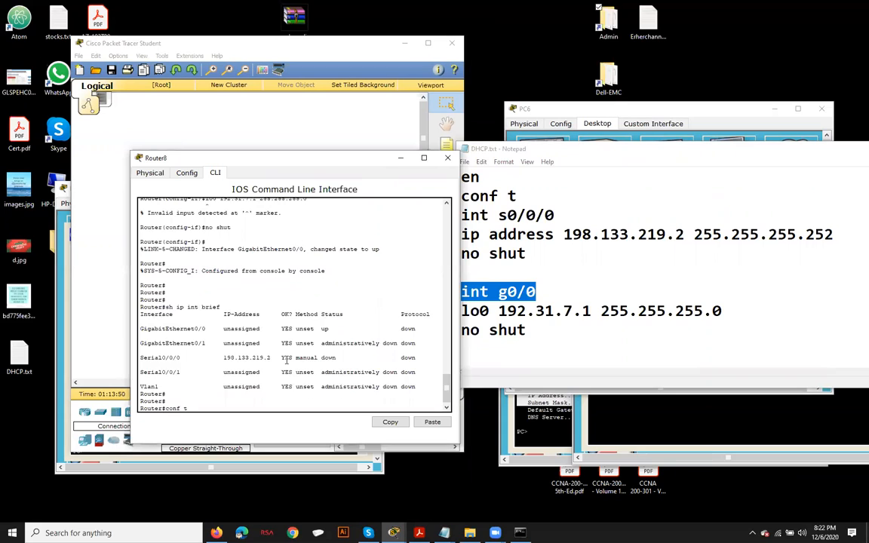
{"action": "type", "text": "f t"}
{"action": "key", "text": "Return"}
{"action": "type", "text": "int lo"}
{"action": "key", "text": "Tab"}
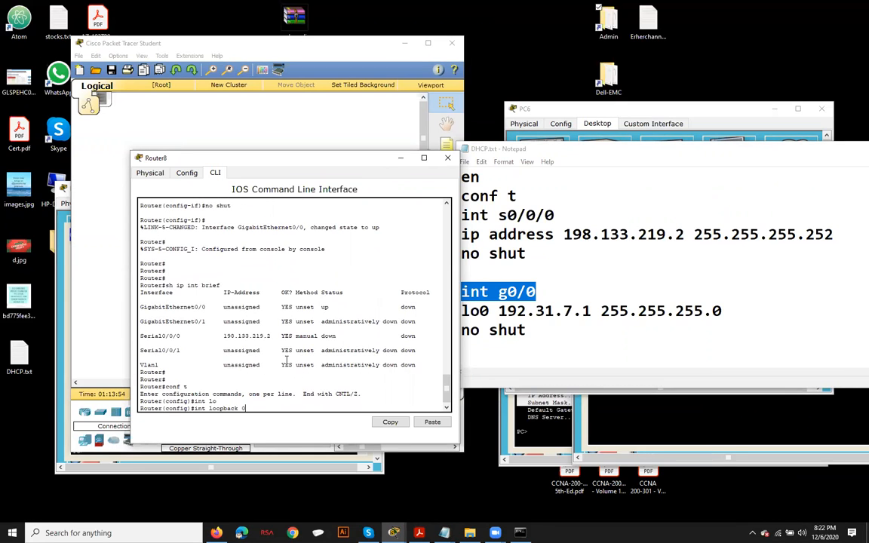
{"action": "type", "text": "0"}
{"action": "key", "text": "Return"}
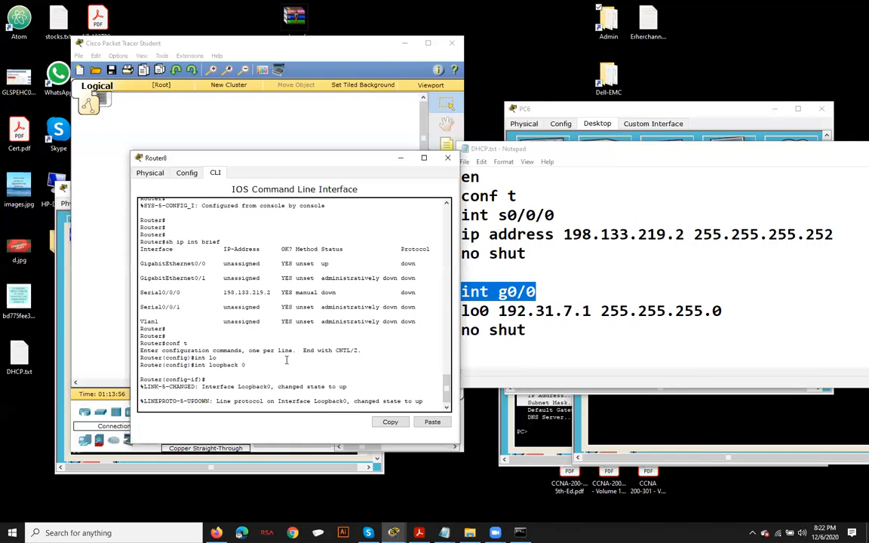
{"action": "key", "text": "Return"}
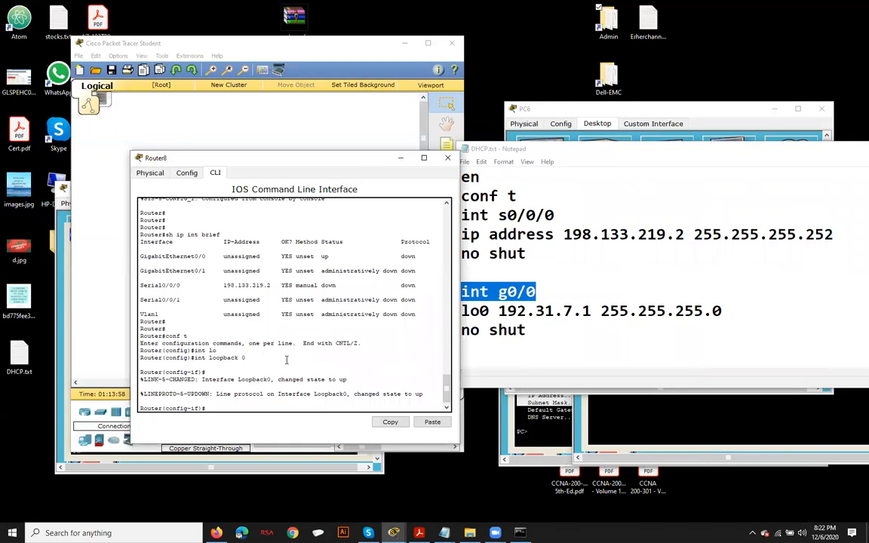
Step: In the Notepad ISP block, add "int lo0" below "int g0/0" and change the address line to "ip address 192.31.7.1 255.255.255.0"
{"action": "left_click", "coordinate": [567, 261]}
{"action": "left_click", "coordinate": [560, 292]}
{"action": "key", "text": "Return"}
{"action": "type", "text": "int"}
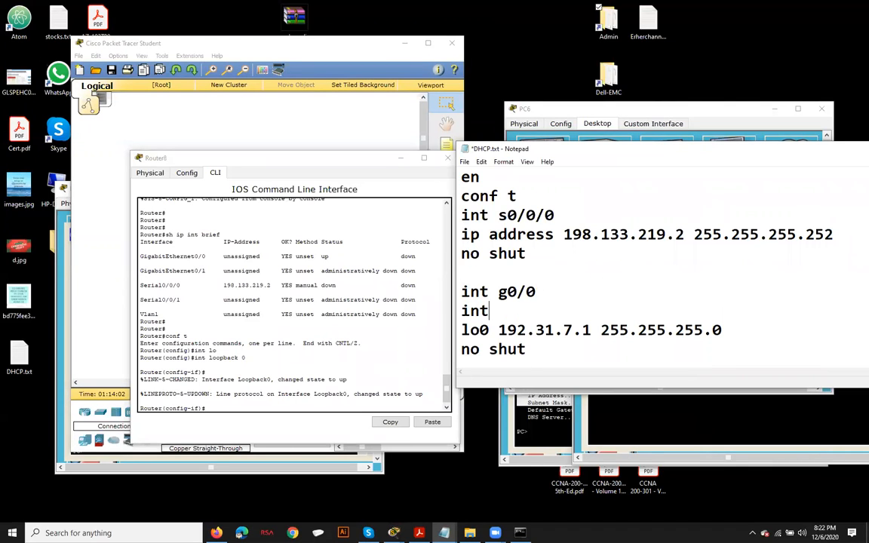
{"action": "type", "text": " lo0"}
{"action": "key", "text": "Home"}
{"action": "key", "text": "Delete"}
{"action": "key", "text": "Delete"}
{"action": "key", "text": "Delete"}
{"action": "type", "text": "ip "}
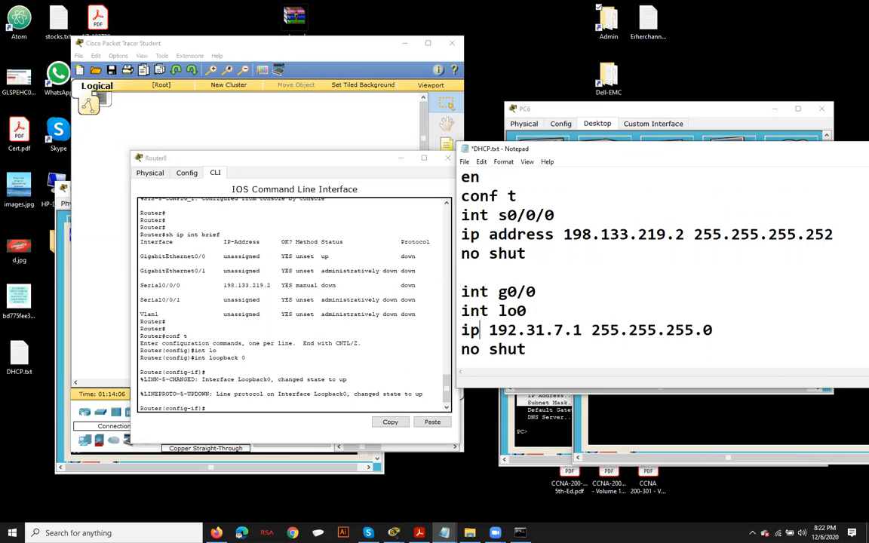
{"action": "type", "text": "address"}
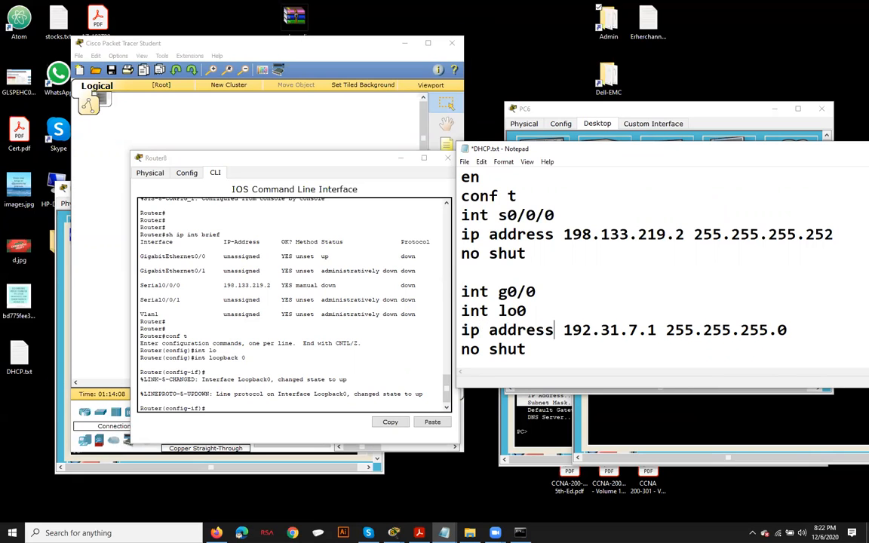
Step: Try to paste the Notepad lines from "int g0/0" to "no shut" into Router8's command line
{"action": "left_click_drag", "start_coordinate": [531, 353], "coordinate": [458, 295]}
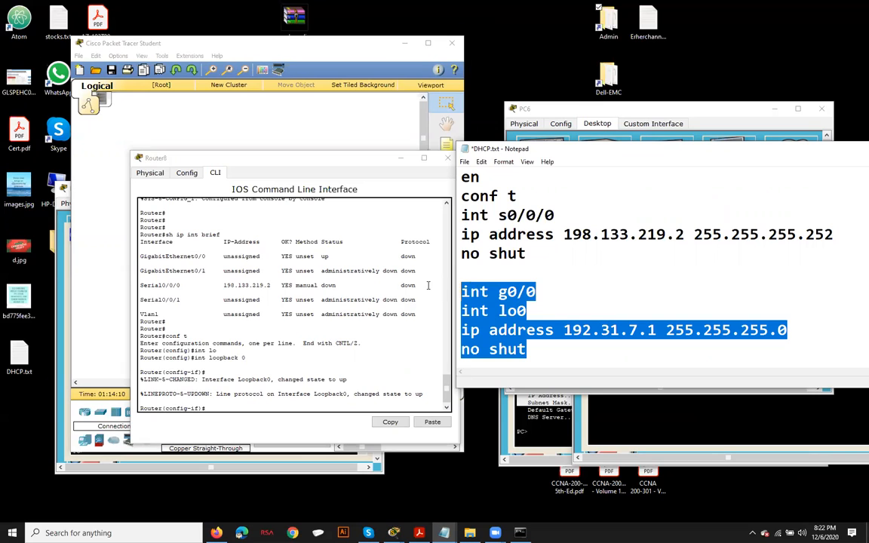
{"action": "left_click", "coordinate": [277, 342]}
{"action": "key", "text": "ctrl+c"}
{"action": "key", "text": "Return"}
{"action": "right_click", "coordinate": [290, 349]}
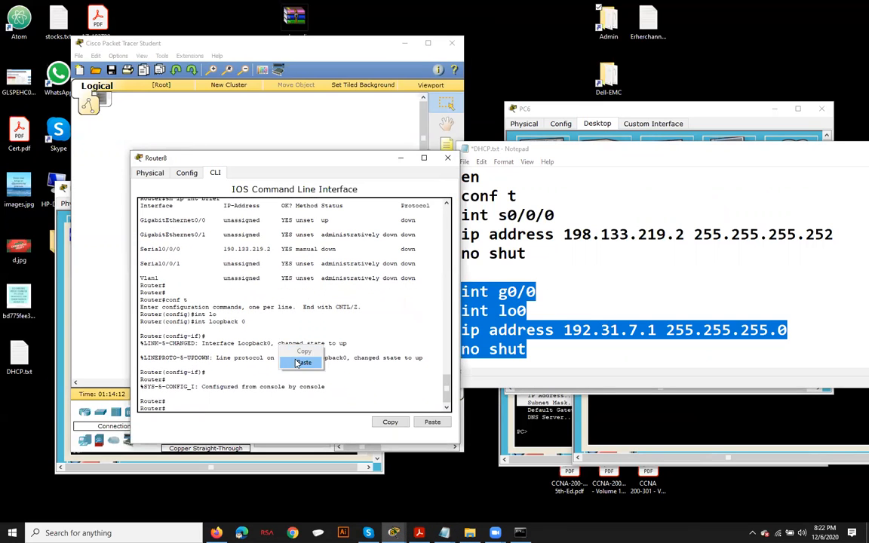
{"action": "left_click", "coordinate": [291, 359]}
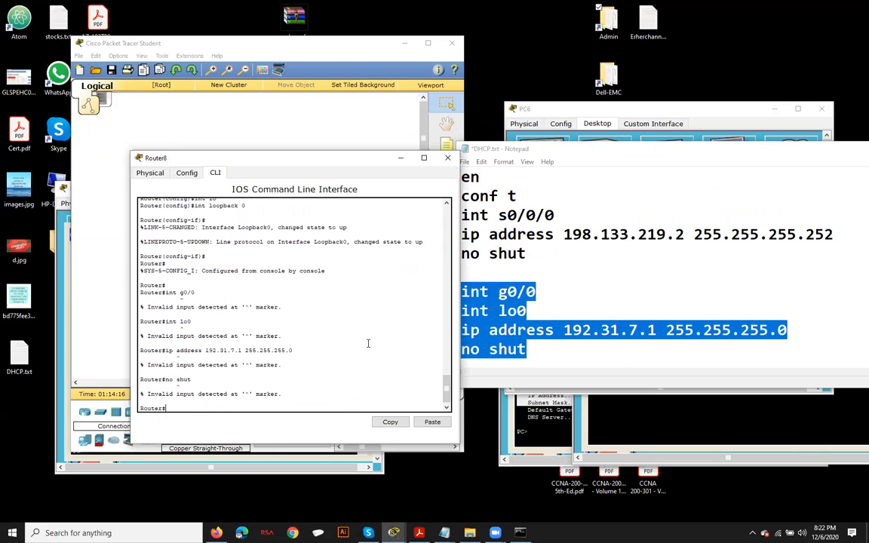
Step: Put Router8 into global configuration mode with "conf t" and delete the "int g0/0" line from the Notepad ISP block
{"action": "type", "text": "nf t"}
{"action": "key", "text": "Return"}
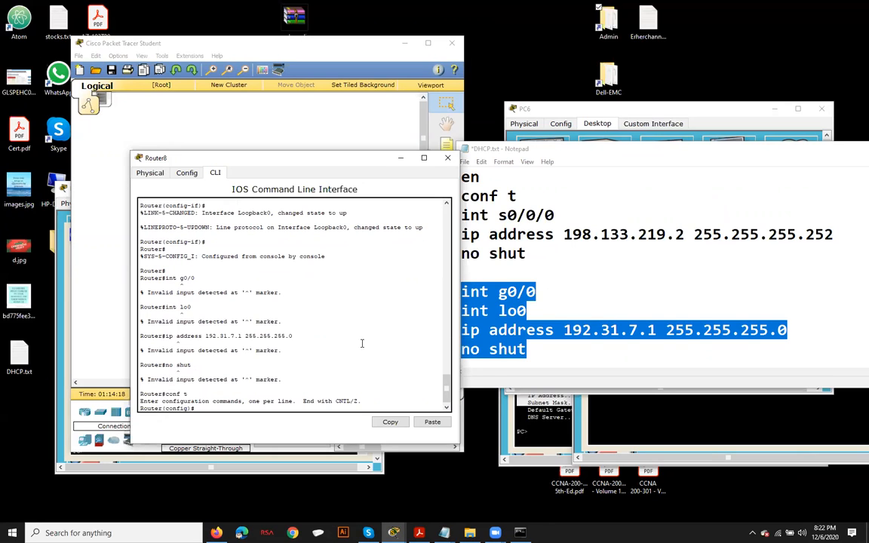
{"action": "left_click", "coordinate": [537, 293]}
{"action": "left_click_drag", "start_coordinate": [538, 293], "coordinate": [455, 293]}
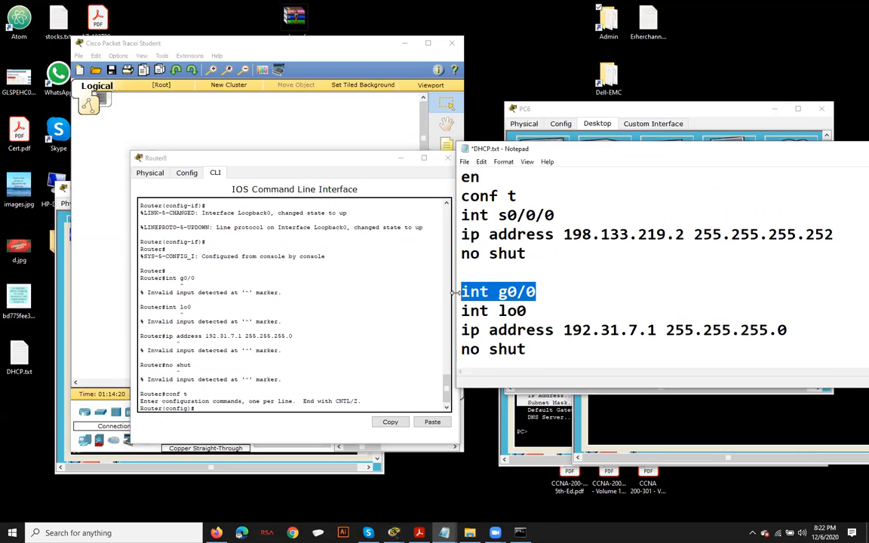
{"action": "left_click", "coordinate": [547, 290]}
{"action": "left_click_drag", "start_coordinate": [547, 291], "coordinate": [463, 294]}
{"action": "key", "text": "BackSpace"}
{"action": "key", "text": "BackSpace"}
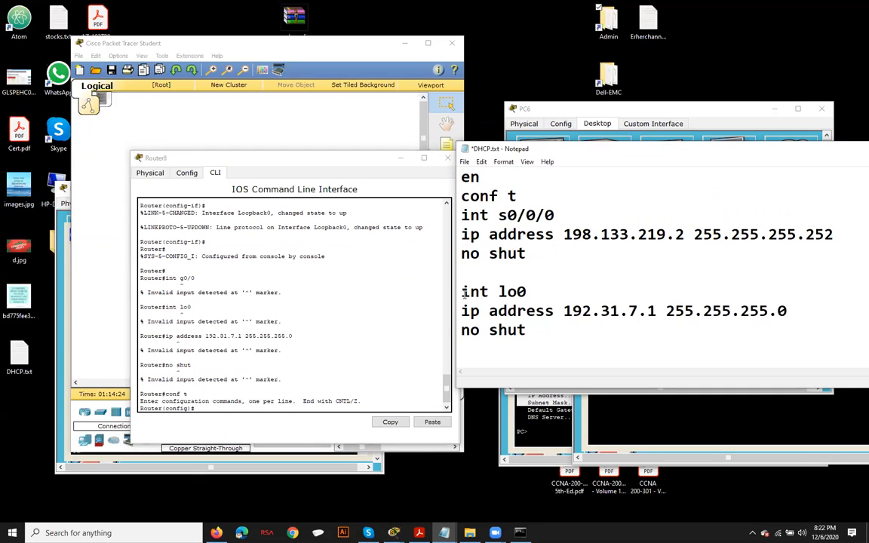
Step: Paste the Notepad loopback lines into Router8: "int lo0", "ip address 192.31.7.1 255.255.255.0" and "no shut"
{"action": "left_click_drag", "start_coordinate": [463, 293], "coordinate": [526, 292]}
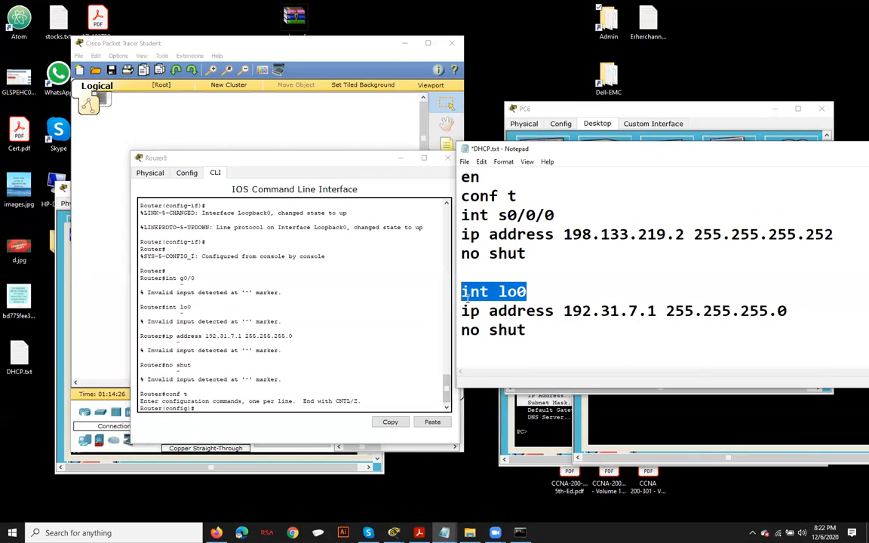
{"action": "left_click", "coordinate": [309, 356]}
{"action": "right_click", "coordinate": [309, 355]}
{"action": "left_click", "coordinate": [332, 368]}
{"action": "key", "text": "Return"}
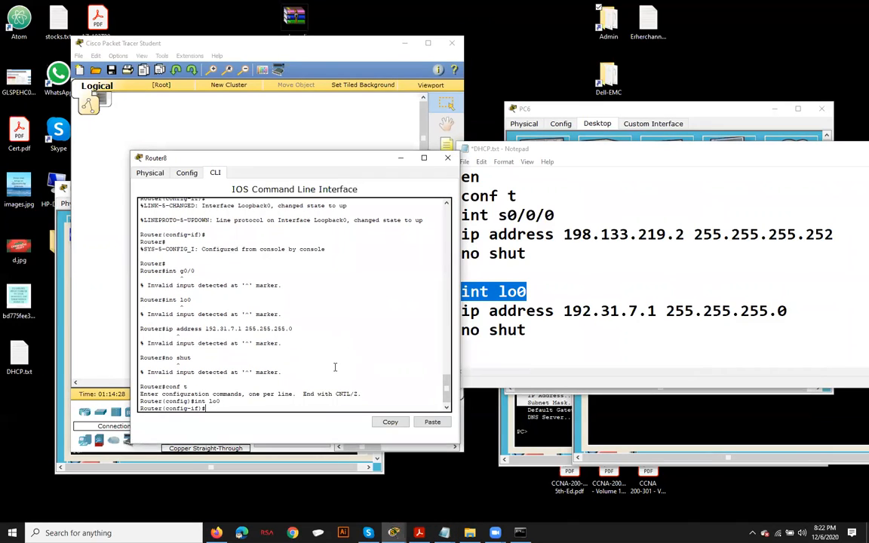
{"action": "left_click_drag", "start_coordinate": [529, 333], "coordinate": [462, 311]}
{"action": "key", "text": "ctrl+c"}
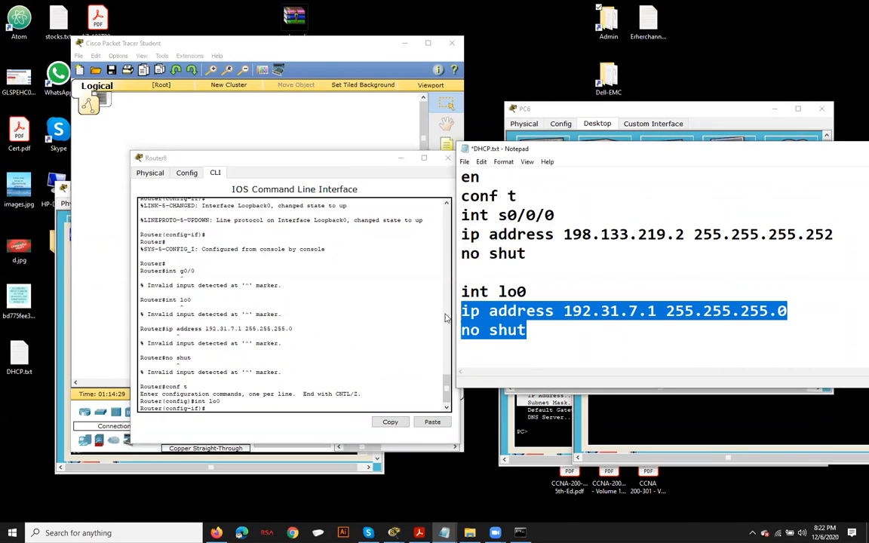
{"action": "right_click", "coordinate": [290, 359]}
{"action": "left_click", "coordinate": [298, 370]}
{"action": "key", "text": "Return"}
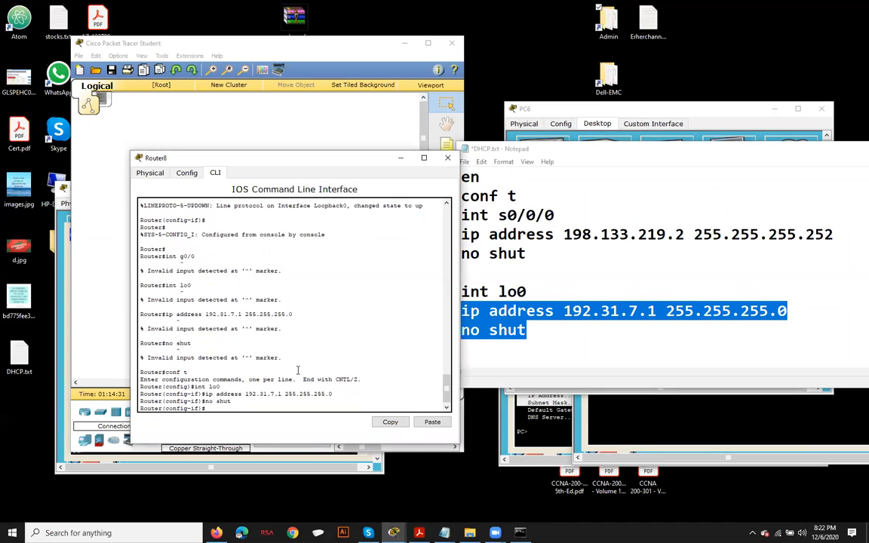
Step: Leave Router8's configuration mode with "end" and list its interfaces with "sh ip int brief"
{"action": "key", "text": "Return"}
{"action": "key", "text": "Return"}
{"action": "key", "text": "Return"}
{"action": "type", "text": "end"}
{"action": "key", "text": "Return"}
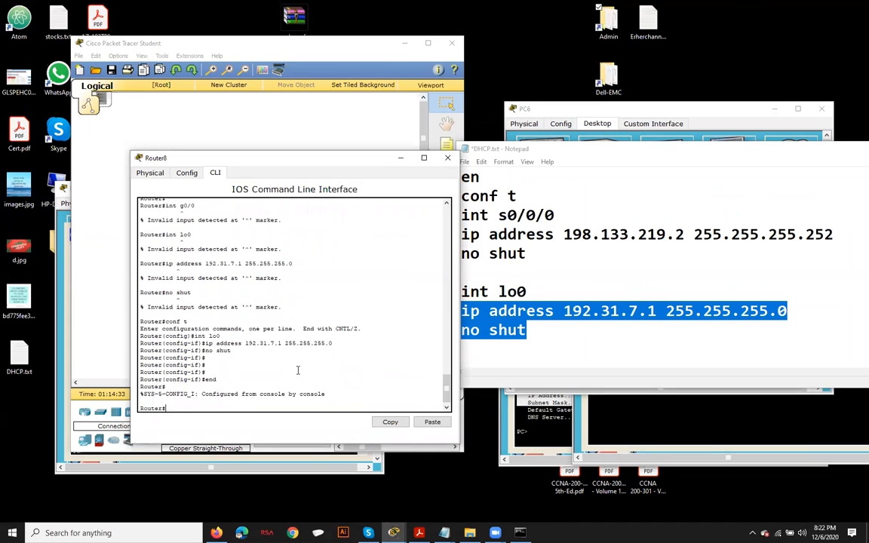
{"action": "key", "text": "Return"}
{"action": "key", "text": "Return"}
{"action": "key", "text": "Return"}
{"action": "type", "text": "sh ip int brief"}
{"action": "key", "text": "Return"}
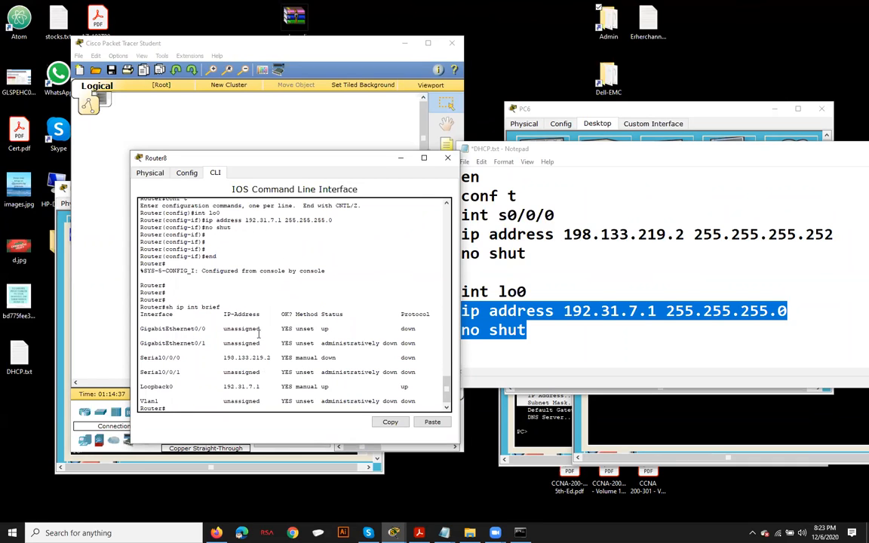
Step: Examine the Loopback0 and GigabitEthernet entries in Router8's interface list
{"action": "left_click_drag", "start_coordinate": [177, 388], "coordinate": [413, 389]}
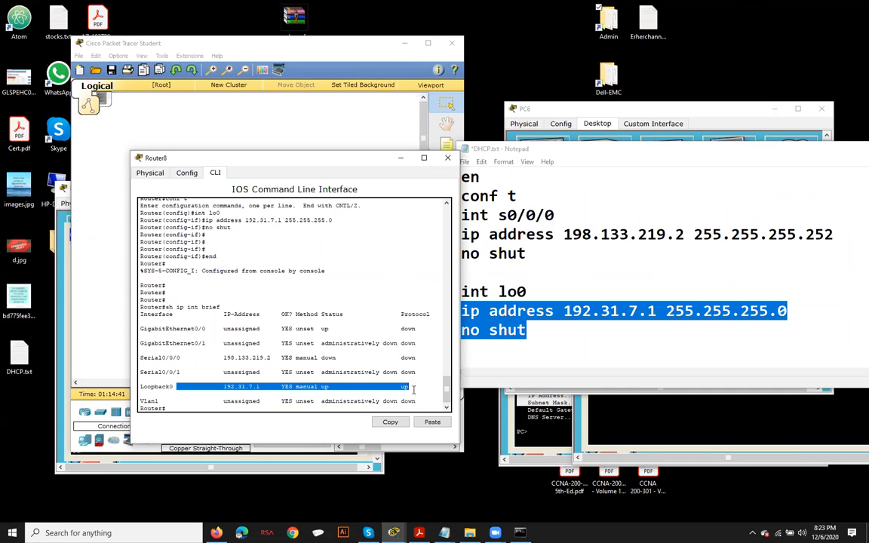
{"action": "left_click", "coordinate": [399, 389]}
{"action": "left_click_drag", "start_coordinate": [409, 388], "coordinate": [154, 390]}
{"action": "left_click", "coordinate": [139, 389]}
{"action": "left_click", "coordinate": [139, 388], "text": "shift"}
{"action": "left_click_drag", "start_coordinate": [415, 330], "coordinate": [382, 348]}
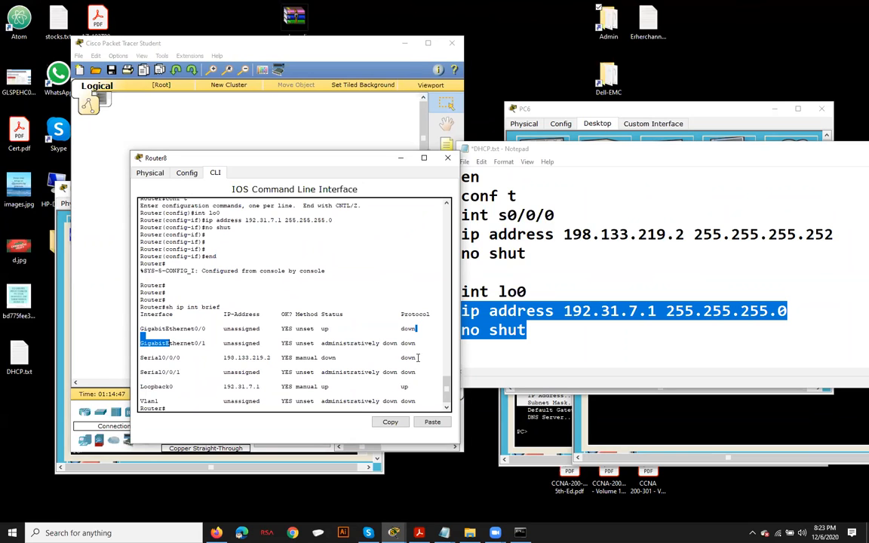
Step: Close Router8's window and save DHCP.txt in Notepad
{"action": "left_click", "coordinate": [448, 157]}
{"action": "left_click", "coordinate": [470, 205]}
{"action": "left_click", "coordinate": [466, 162]}
{"action": "left_click", "coordinate": [489, 206]}
{"action": "left_click", "coordinate": [278, 258]}
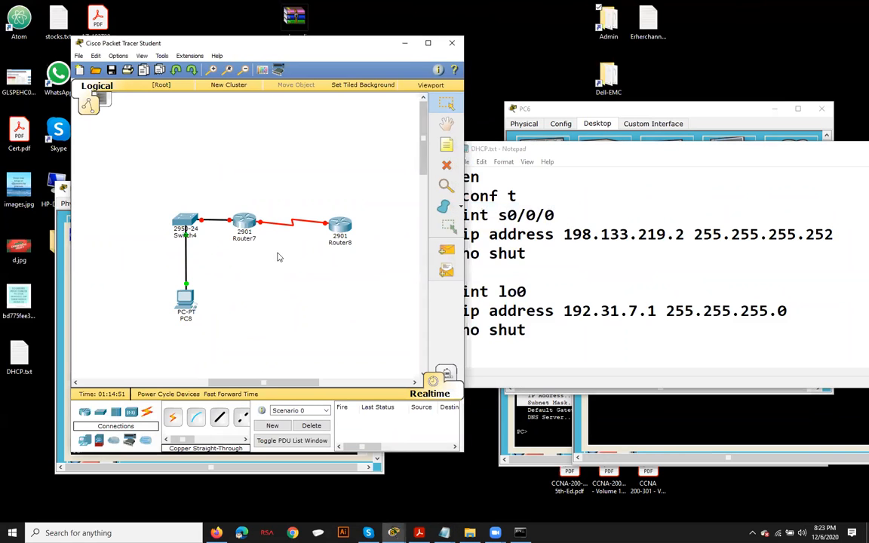
Step: Open Router7's command line beside the Notepad file and enter privileged mode with "en"
{"action": "left_click", "coordinate": [243, 222]}
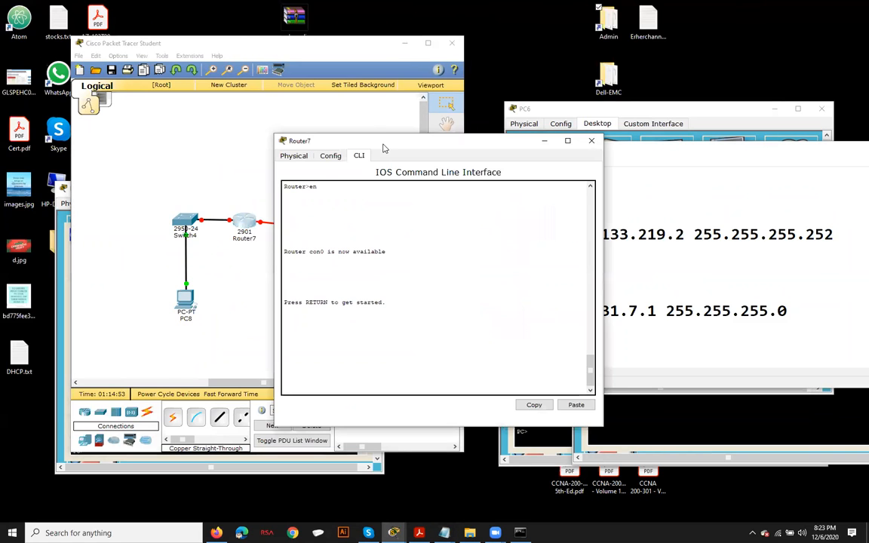
{"action": "left_click_drag", "start_coordinate": [383, 147], "coordinate": [202, 123]}
{"action": "left_click", "coordinate": [188, 179]}
{"action": "key", "text": "Return"}
{"action": "key", "text": "Return"}
{"action": "key", "text": "Return"}
{"action": "key", "text": "Return"}
{"action": "type", "text": "en"}
{"action": "key", "text": "Return"}
{"action": "key", "text": "Return"}
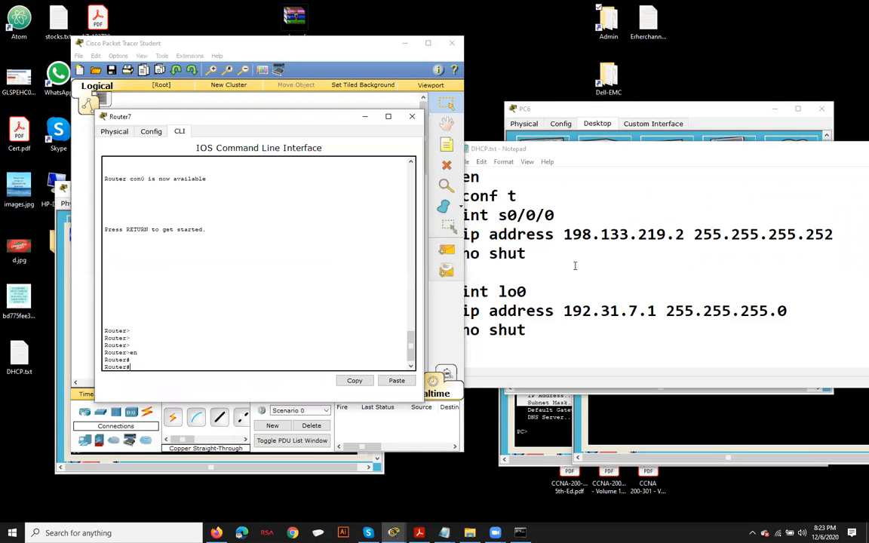
Step: Copy the NAT router's interface lines from Notepad into Router7, setting g0/0 to 172.16.10.1 255.255.255.0 and s0/0/0 to 198.139.219.1 255.255.255.252
{"action": "left_click", "coordinate": [575, 265]}
{"action": "scroll", "coordinate": [575, 265], "scroll_direction": "up", "scroll_amount": 6}
{"action": "scroll", "coordinate": [483, 196], "scroll_direction": "down", "scroll_amount": 1}
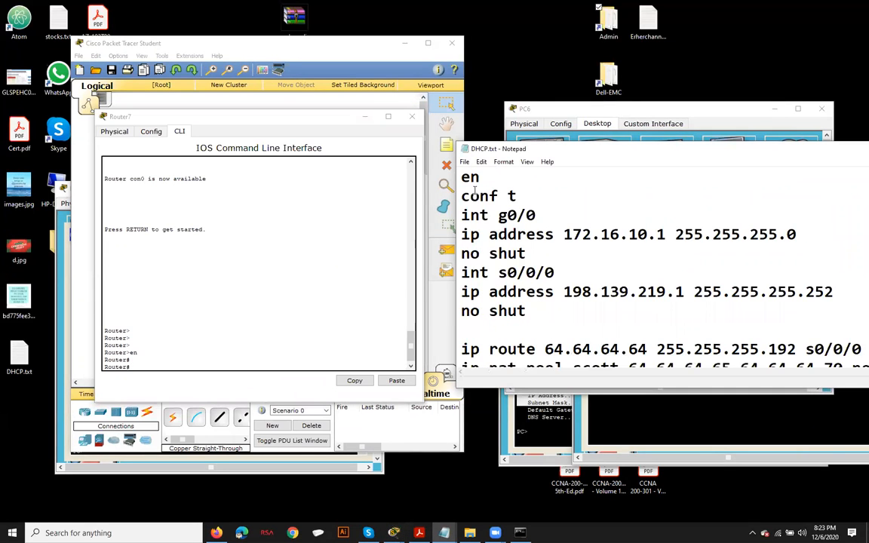
{"action": "scroll", "coordinate": [473, 194], "scroll_direction": "up", "scroll_amount": 1}
{"action": "left_click_drag", "start_coordinate": [462, 231], "coordinate": [550, 255]}
{"action": "key", "text": "ctrl+c"}
{"action": "right_click", "coordinate": [237, 291]}
{"action": "left_click", "coordinate": [263, 310]}
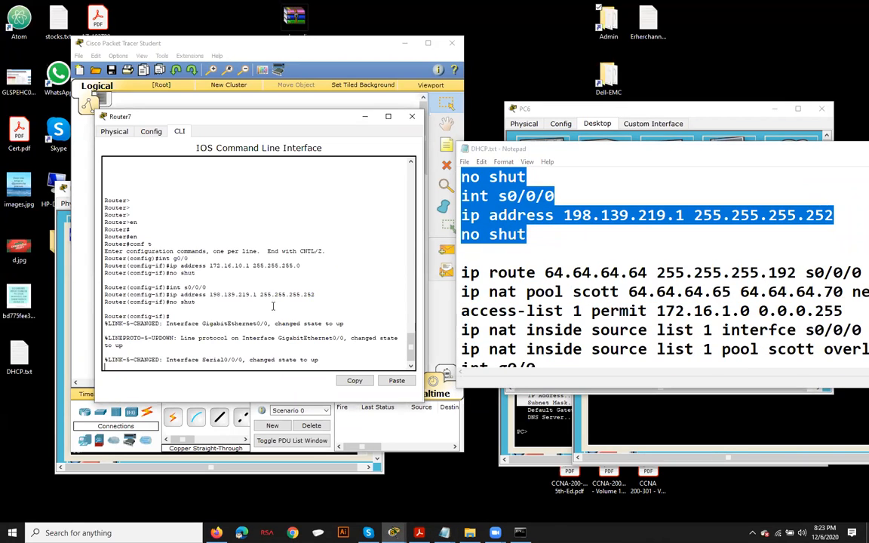
{"action": "key", "text": "Return"}
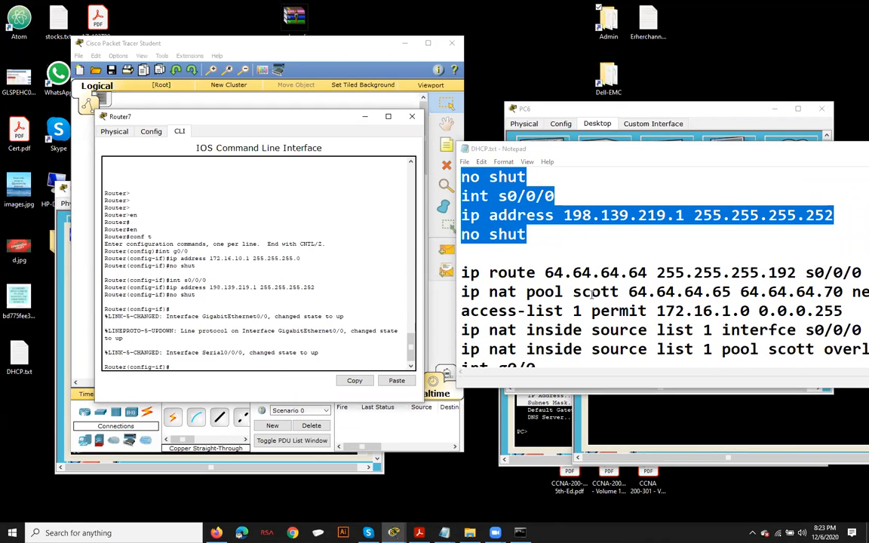
Step: Copy the static route "ip route 64.64.64.64 255.255.255.192 s0/0/0" from Notepad and run it on Router7
{"action": "scroll", "coordinate": [592, 295], "scroll_direction": "down", "scroll_amount": 1}
{"action": "left_click_drag", "start_coordinate": [456, 142], "coordinate": [344, 70]}
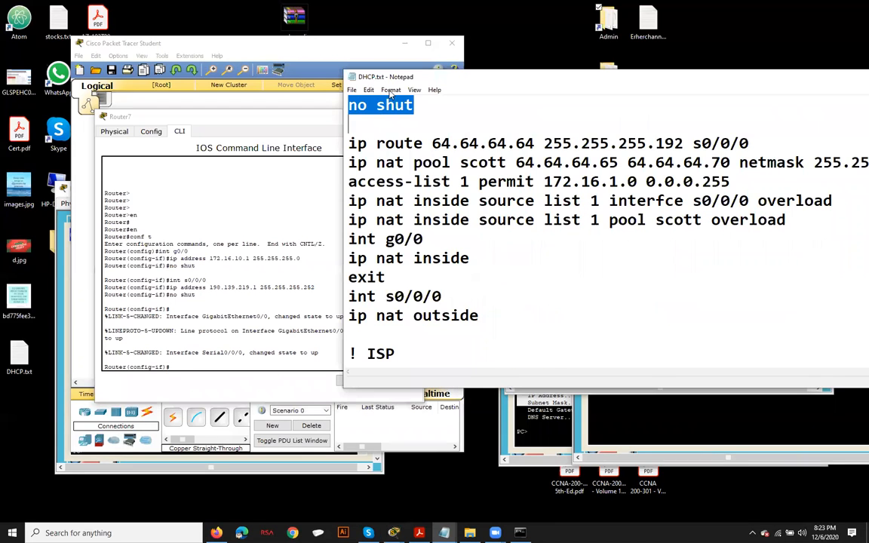
{"action": "left_click_drag", "start_coordinate": [750, 144], "coordinate": [346, 143]}
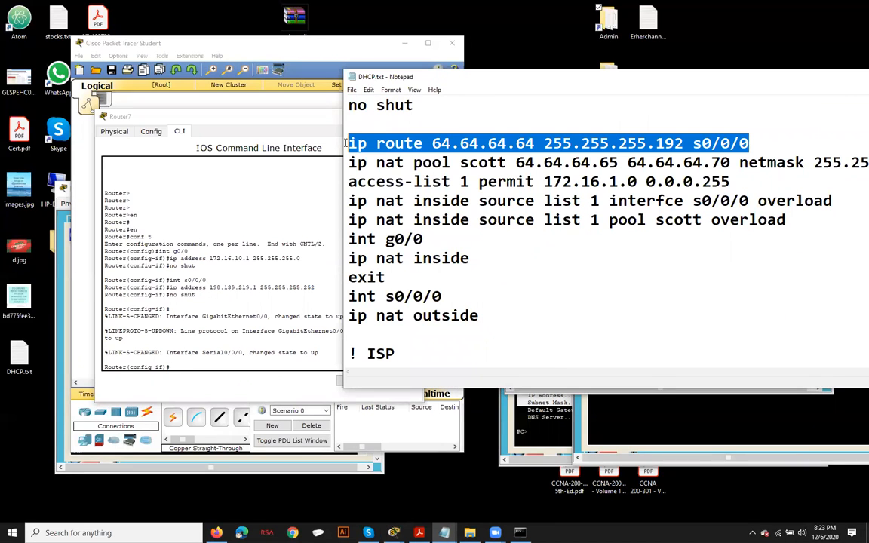
{"action": "right_click", "coordinate": [228, 332]}
{"action": "left_click", "coordinate": [242, 357]}
{"action": "key", "text": "Return"}
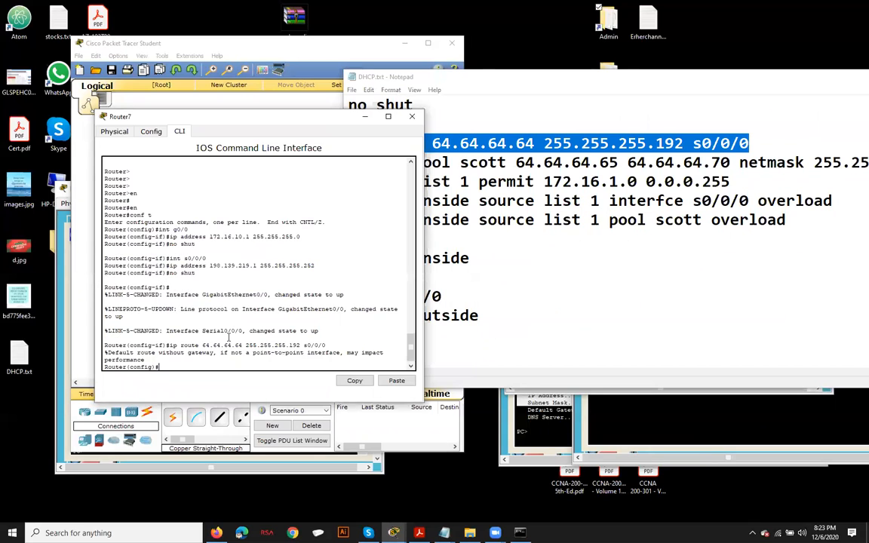
Step: Copy the NAT pool line "ip nat pool scott 64.64.64.65 64.64.64.70 netmask 255.255.255.192" from Notepad and run it on Router7
{"action": "left_click_drag", "start_coordinate": [227, 114], "coordinate": [102, 88]}
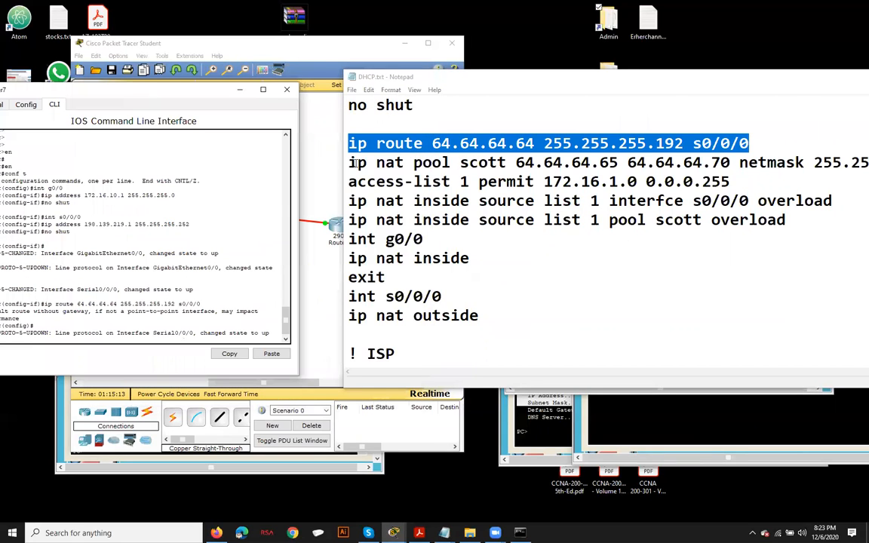
{"action": "left_click", "coordinate": [346, 162]}
{"action": "key", "text": "shift+End"}
{"action": "key", "text": "ctrl+c"}
{"action": "right_click", "coordinate": [117, 258]}
{"action": "left_click", "coordinate": [151, 281]}
{"action": "key", "text": "Return"}
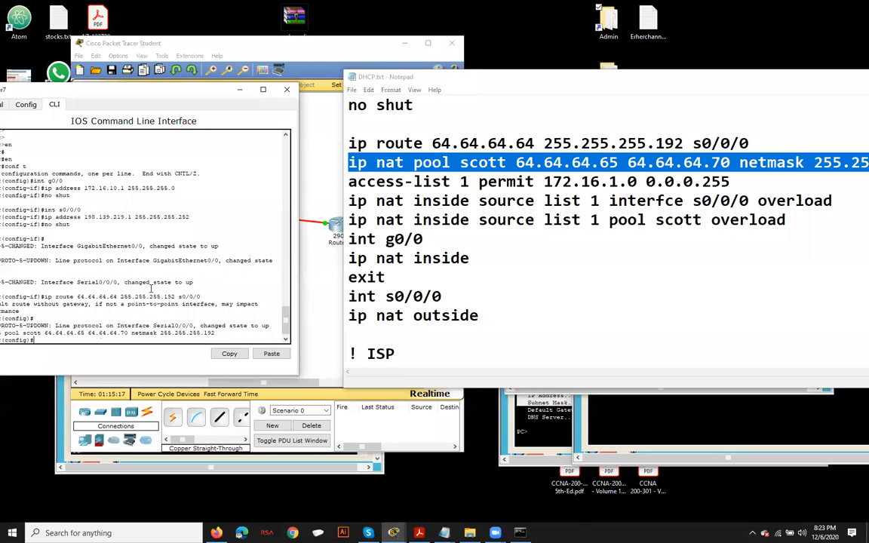
Step: Copy "access-list 1 permit 172.16.1.0 0.0.0.255" from the Notepad file and run it on Router7
{"action": "left_click", "coordinate": [346, 181]}
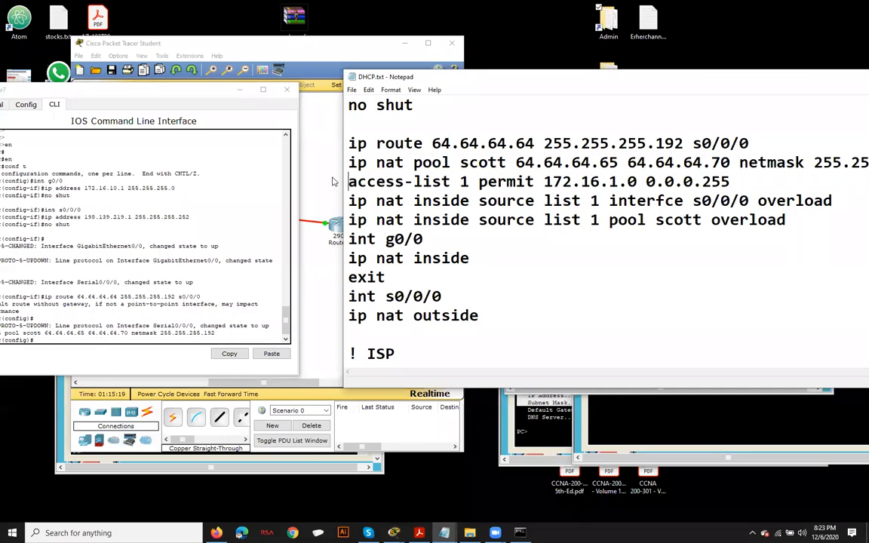
{"action": "key", "text": "shift+End"}
{"action": "key", "text": "ctrl+c"}
{"action": "right_click", "coordinate": [125, 288]}
{"action": "left_click", "coordinate": [159, 310]}
{"action": "key", "text": "Return"}
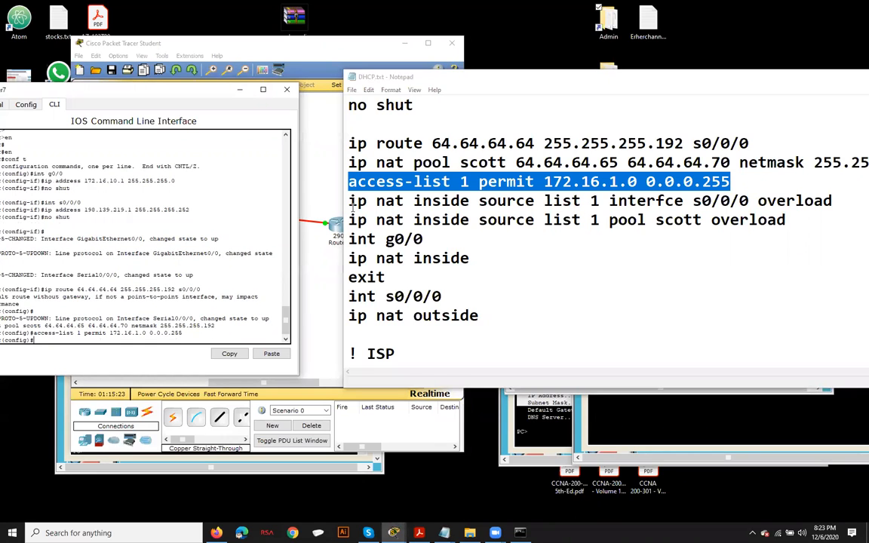
Step: Try to run the Notepad line "ip nat inside source list 1 interfce s0/0/0 overload" on Router7
{"action": "left_click", "coordinate": [346, 200]}
{"action": "key", "text": "shift+End"}
{"action": "key", "text": "ctrl+c"}
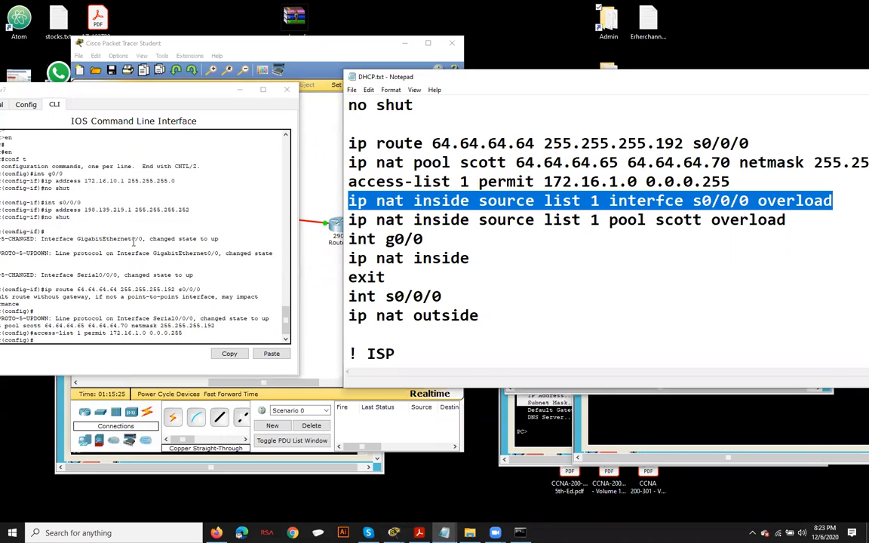
{"action": "right_click", "coordinate": [124, 243]}
{"action": "left_click", "coordinate": [144, 261]}
{"action": "key", "text": "Return"}
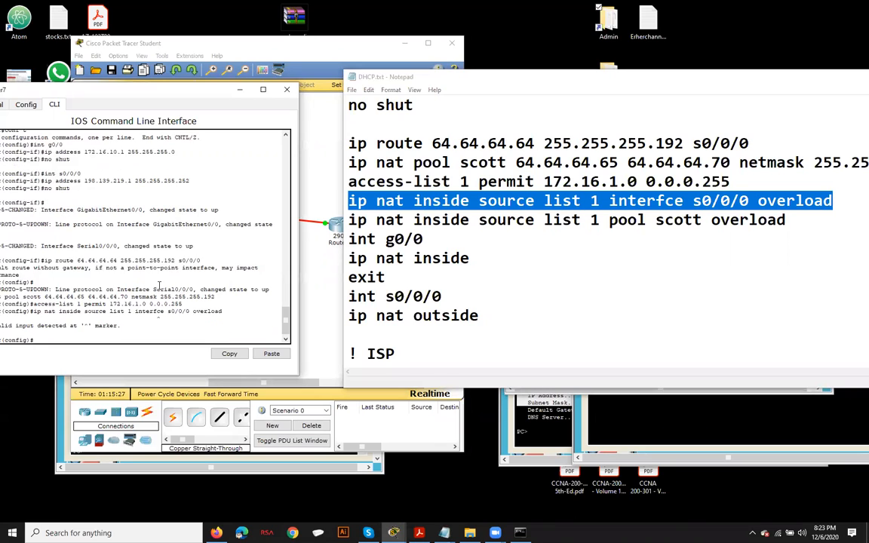
Step: Replace "interfce" with "int" in the Notepad line and run "ip nat inside source list 1 int s0/0/0 overload" on Router7
{"action": "left_click", "coordinate": [657, 201]}
{"action": "left_click_drag", "start_coordinate": [683, 201], "coordinate": [606, 201]}
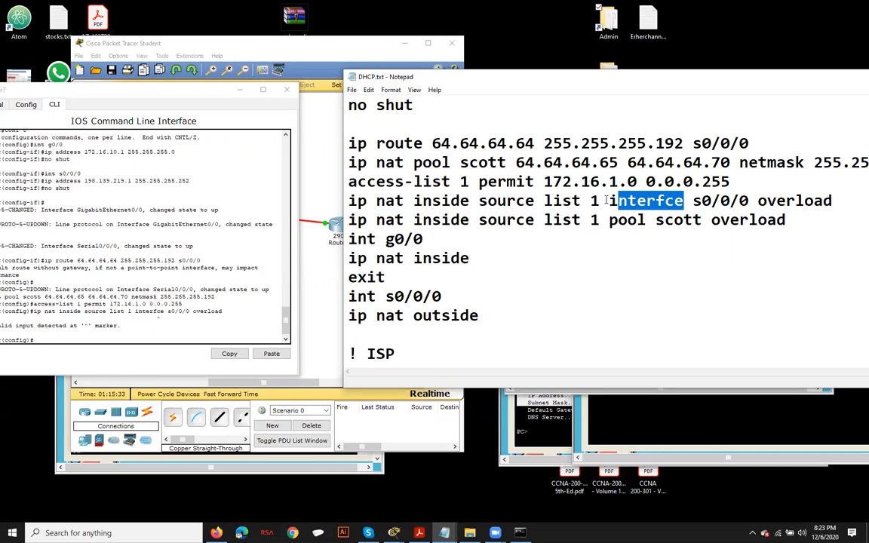
{"action": "type", "text": "nt"}
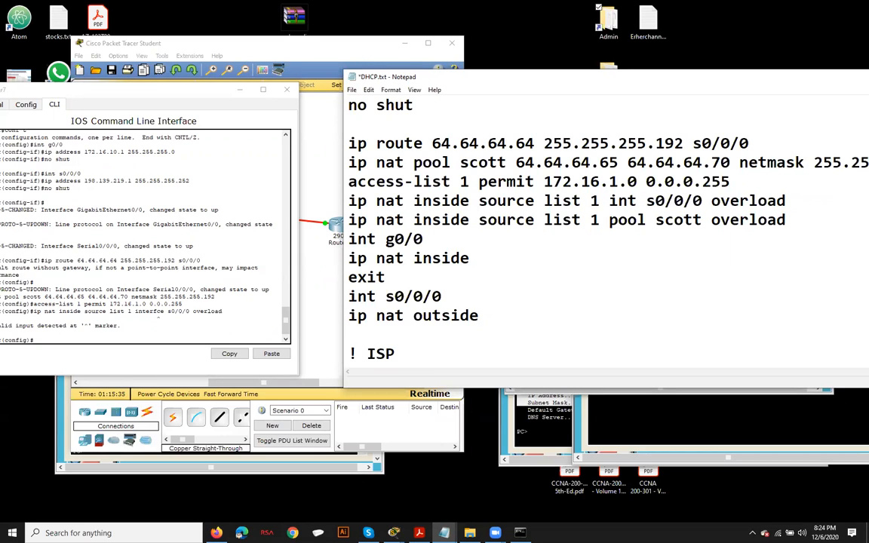
{"action": "left_click_drag", "start_coordinate": [786, 201], "coordinate": [348, 195]}
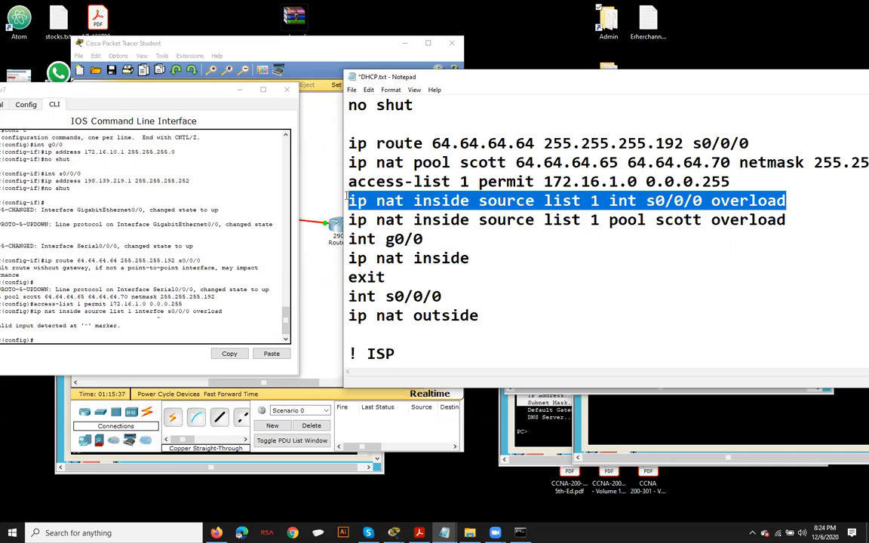
{"action": "key", "text": "ctrl+c"}
{"action": "right_click", "coordinate": [214, 296]}
{"action": "left_click", "coordinate": [221, 309]}
{"action": "key", "text": "Return"}
Step: Copy "ip nat inside source list 1 pool scott overload" from Notepad and run it on Router7
{"action": "left_click_drag", "start_coordinate": [786, 220], "coordinate": [349, 220]}
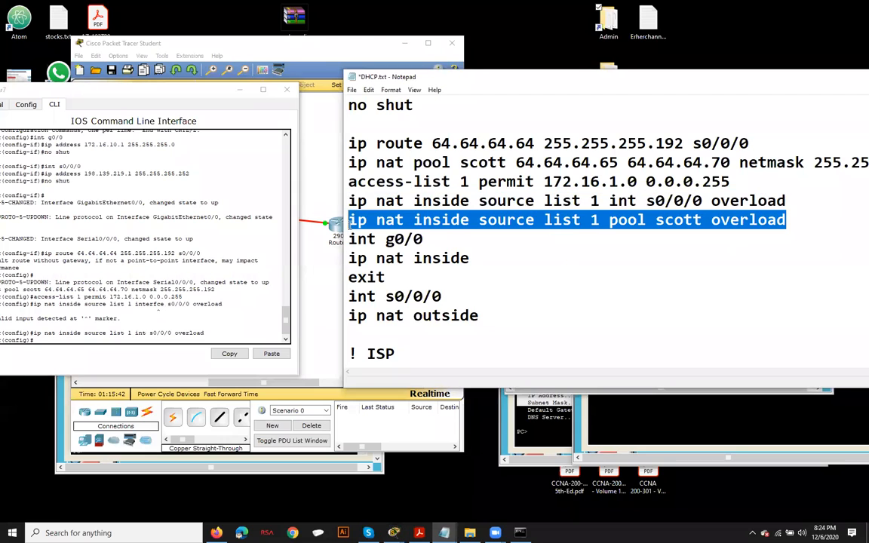
{"action": "key", "text": "ctrl+c"}
{"action": "right_click", "coordinate": [194, 300]}
{"action": "left_click", "coordinate": [198, 313]}
{"action": "key", "text": "Return"}
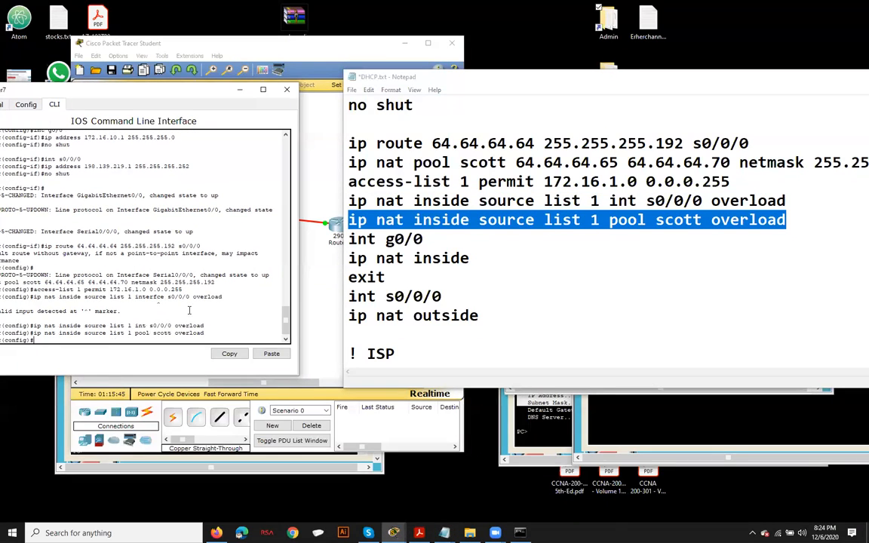
Step: Copy the last NAT interface lines from Notepad into Router7, making g0/0 the NAT inside and s0/0/0 the NAT outside interface
{"action": "left_click_drag", "start_coordinate": [483, 317], "coordinate": [307, 235]}
{"action": "right_click", "coordinate": [208, 304]}
{"action": "left_click", "coordinate": [229, 319]}
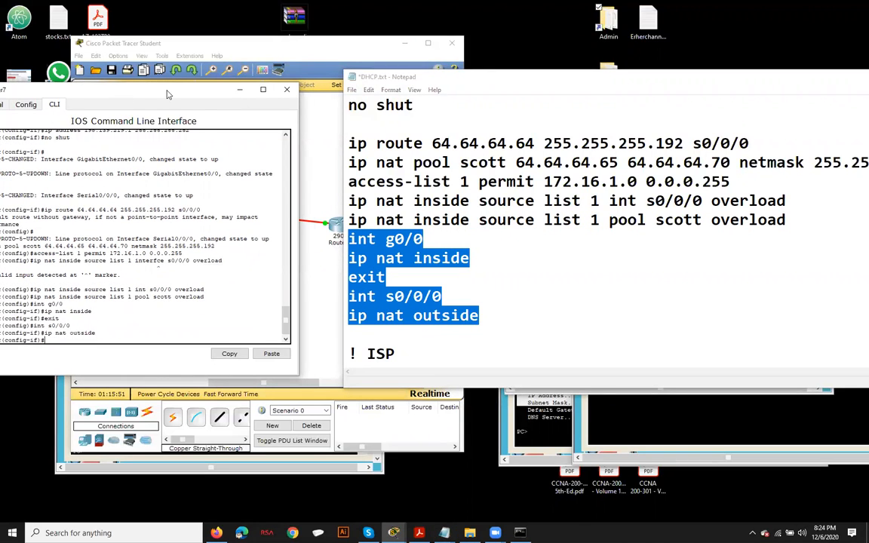
{"action": "left_click_drag", "start_coordinate": [115, 90], "coordinate": [239, 84]}
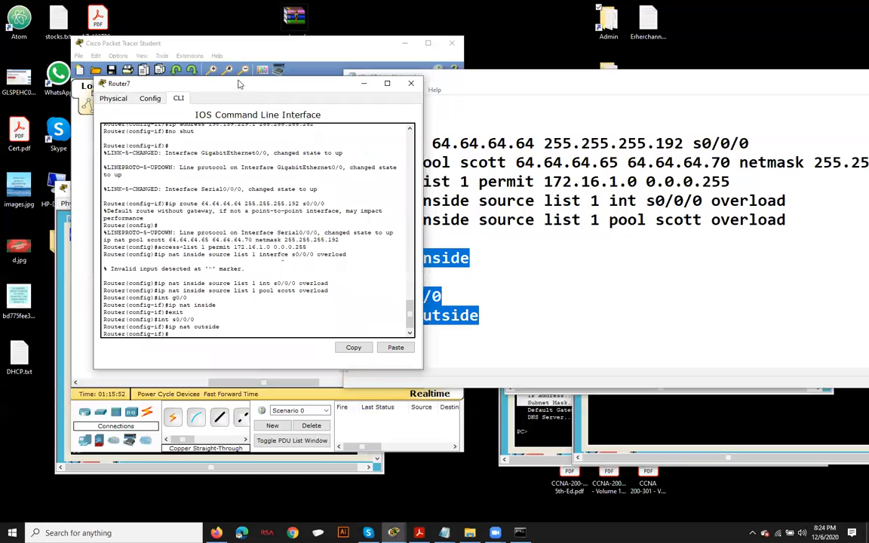
Step: Save the corrected DHCP.txt in Notepad
{"action": "left_click", "coordinate": [579, 220]}
{"action": "scroll", "coordinate": [579, 219], "scroll_direction": "down", "scroll_amount": 2}
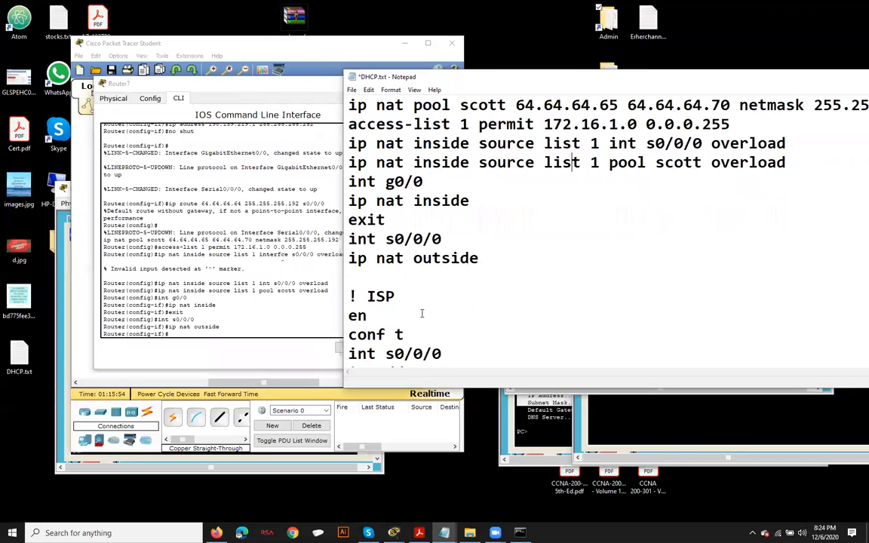
{"action": "left_click", "coordinate": [351, 90]}
{"action": "left_click", "coordinate": [360, 137]}
Step: Leave configuration mode on Router7 with "end" and save its configuration with "wr"
{"action": "left_click", "coordinate": [266, 216]}
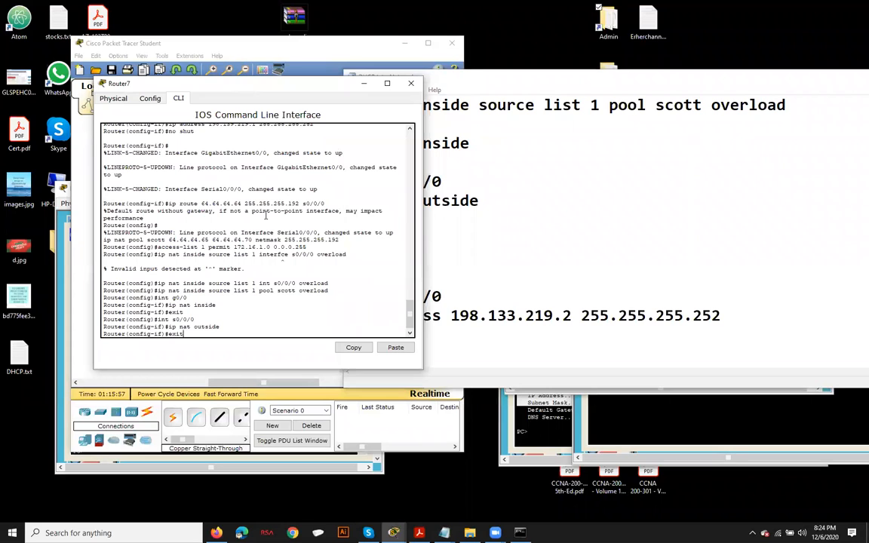
{"action": "type", "text": "end"}
{"action": "key", "text": "Return"}
{"action": "key", "text": "Return"}
{"action": "type", "text": "wr"}
{"action": "key", "text": "Return"}
Step: Add the lines "end" and "wr" below "ip nat outside" in the Notepad file's NAT router section
{"action": "left_click", "coordinate": [540, 218]}
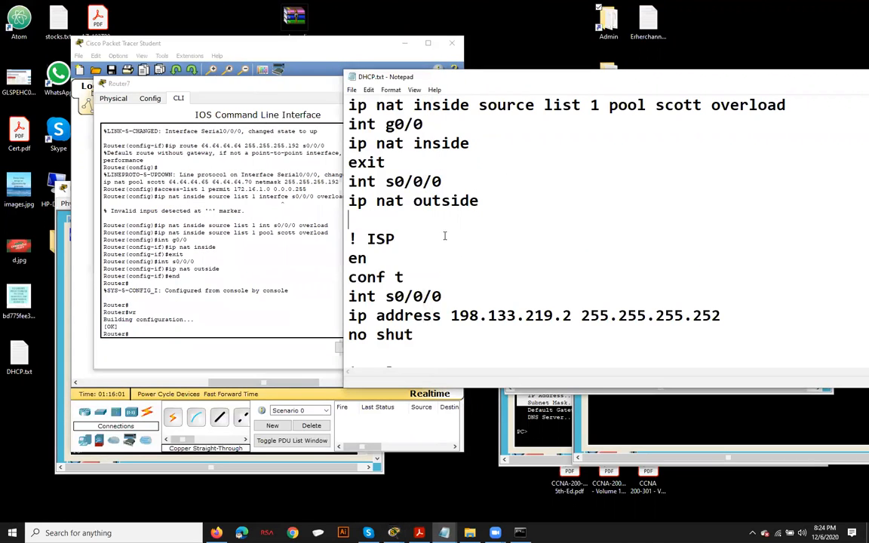
{"action": "key", "text": "Return"}
{"action": "type", "text": "end"}
{"action": "key", "text": "Return"}
{"action": "type", "text": "wr"}
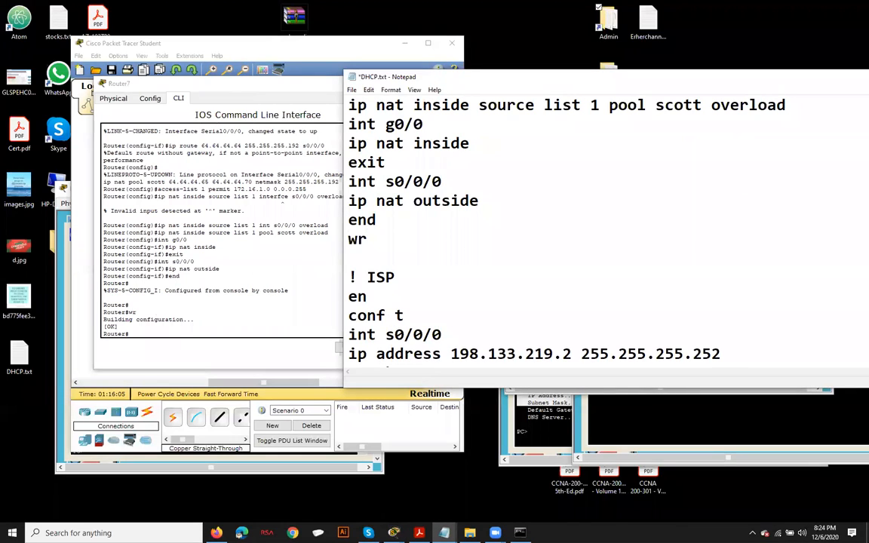
Step: Append "end" and "wr" to the end of the ISP section in Notepad and save DHCP.txt
{"action": "key", "text": "ctrl+End"}
{"action": "key", "text": "Return"}
{"action": "type", "text": "en"}
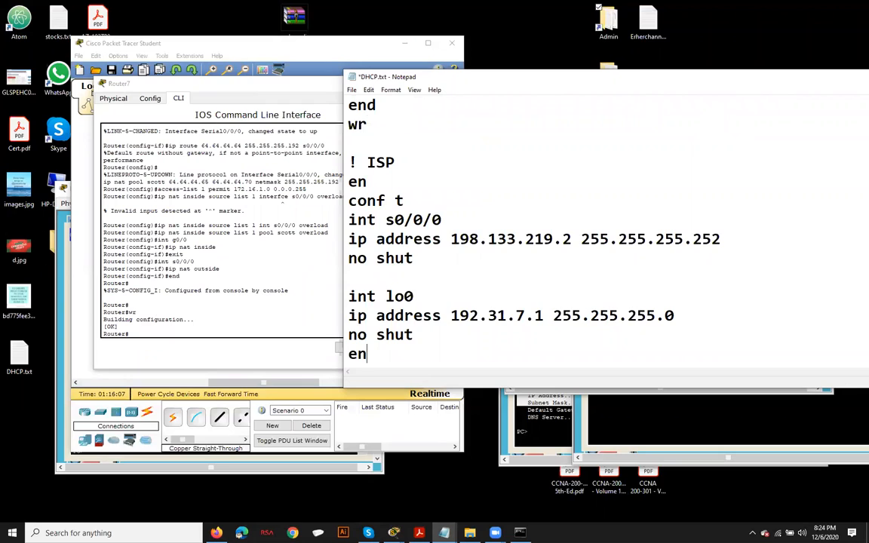
{"action": "type", "text": "d"}
{"action": "key", "text": "Return"}
{"action": "type", "text": "wr"}
{"action": "left_click", "coordinate": [352, 89]}
{"action": "left_click", "coordinate": [363, 129]}
Step: Move Router7's window clear of the topology and run "sh ip nat translations" in its command line
{"action": "left_click", "coordinate": [235, 86]}
{"action": "left_click_drag", "start_coordinate": [235, 85], "coordinate": [650, 91]}
{"action": "key", "text": "Return"}
{"action": "key", "text": "Return"}
{"action": "key", "text": "Return"}
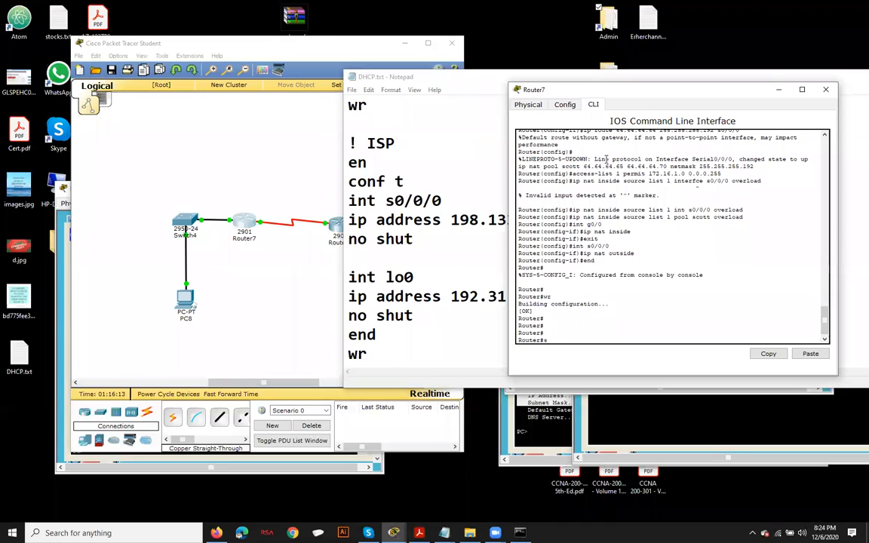
{"action": "type", "text": "sh ip nat"}
{"action": "key", "text": "Tab"}
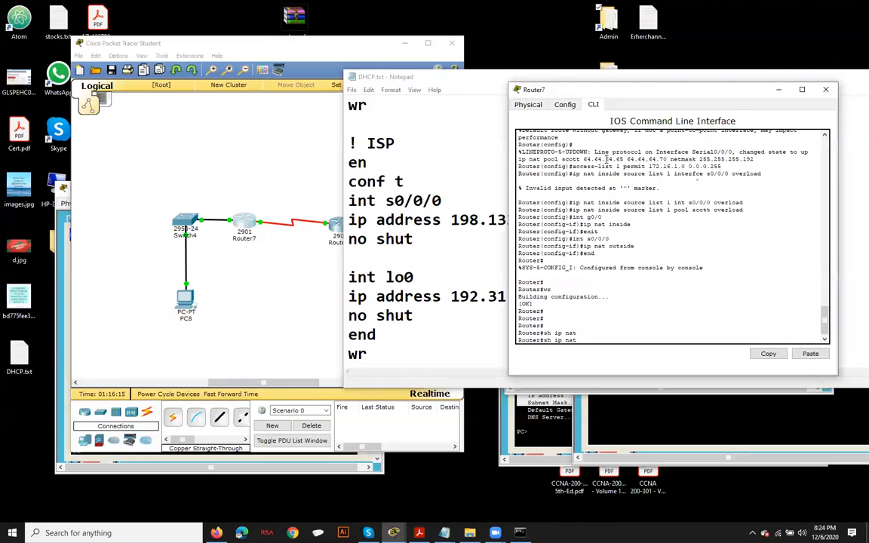
{"action": "type", "text": "tr"}
{"action": "key", "text": "Tab"}
{"action": "key", "text": "Return"}
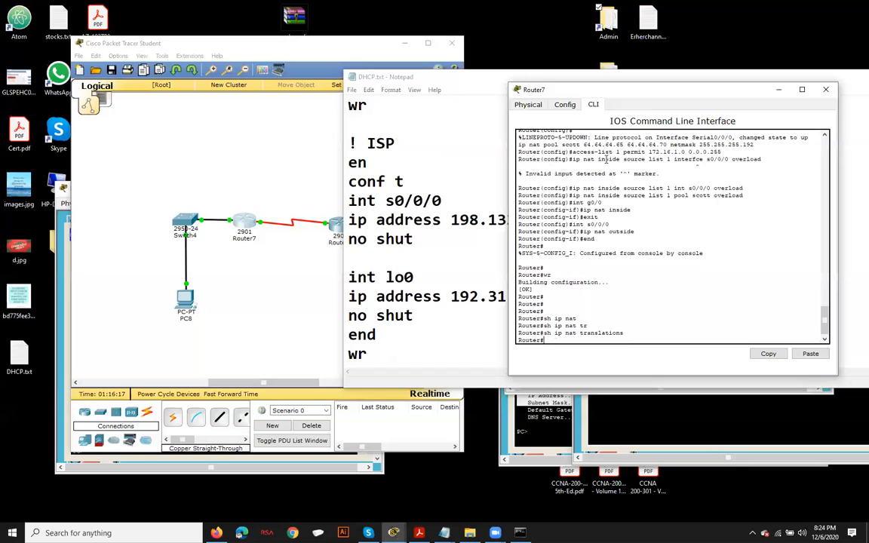
Step: Query the command-line help for the options of "sh ip nat translations" and "sh ip nat" on Router7
{"action": "key", "text": "Up"}
{"action": "type", "text": "?"}
{"action": "key", "text": "BackSpace"}
{"action": "key", "text": "BackSpace"}
{"action": "key", "text": "BackSpace"}
{"action": "key", "text": "BackSpace"}
{"action": "key", "text": "BackSpace"}
{"action": "key", "text": "BackSpace"}
{"action": "key", "text": "BackSpace"}
{"action": "key", "text": "BackSpace"}
{"action": "key", "text": "BackSpace"}
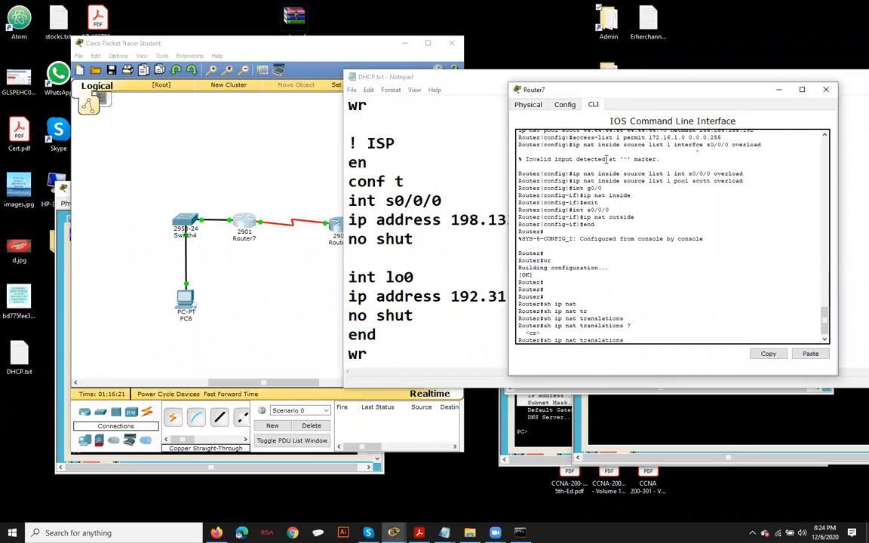
{"action": "type", "text": "?"}
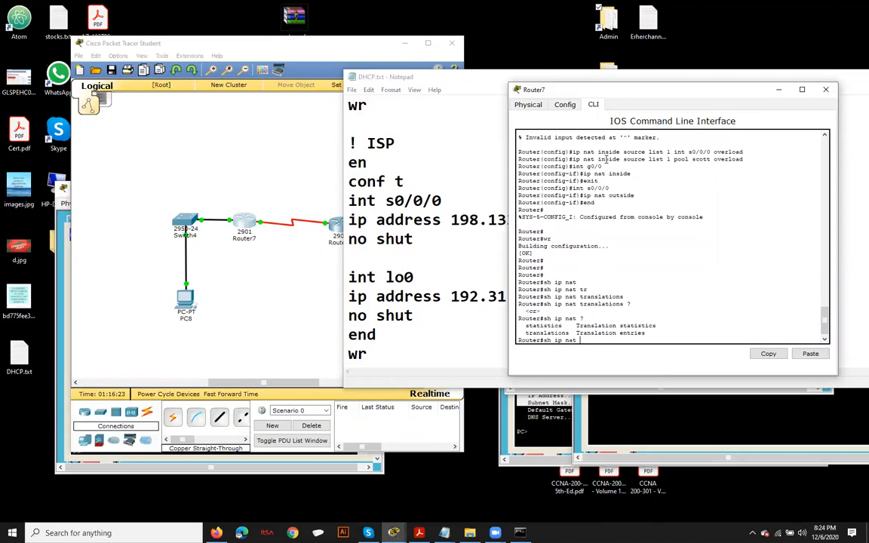
Step: Run "sh ip nat statistics" on Router7 and examine the access list and pool scott address range
{"action": "type", "text": "sta"}
{"action": "key", "text": "Tab"}
{"action": "key", "text": "Return"}
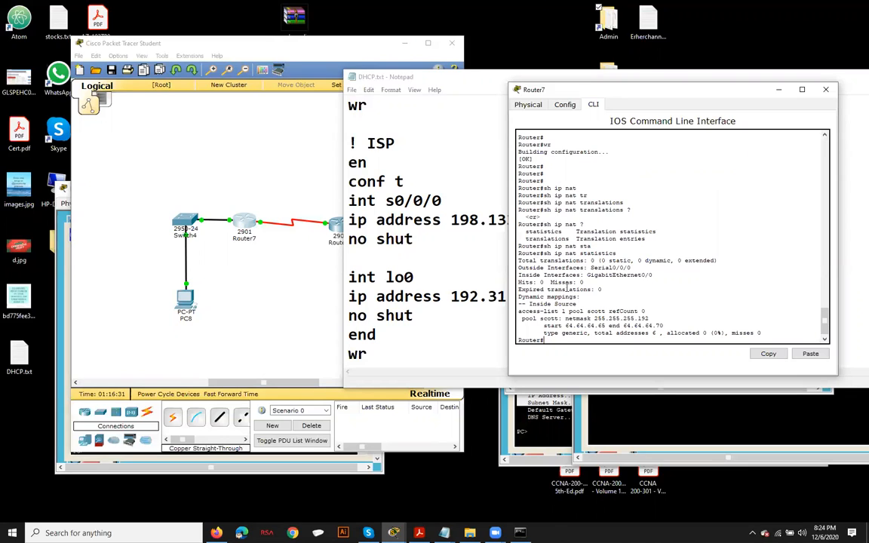
{"action": "left_click_drag", "start_coordinate": [536, 311], "coordinate": [617, 311]}
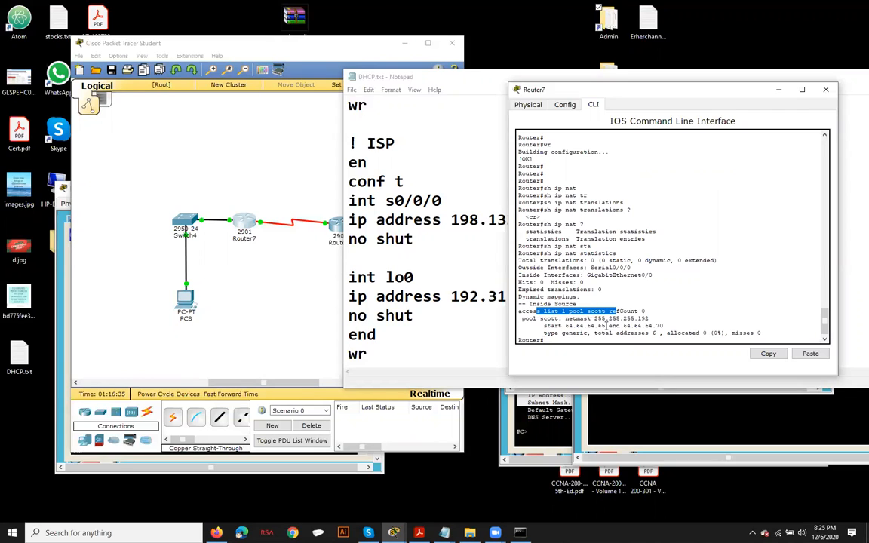
{"action": "left_click", "coordinate": [601, 325]}
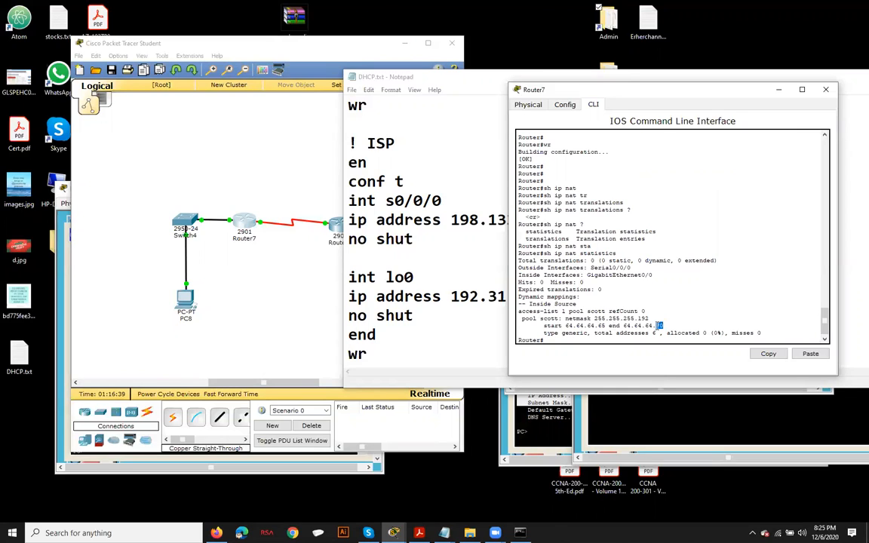
{"action": "left_click_drag", "start_coordinate": [722, 332], "coordinate": [710, 332]}
Step: Check PC8's addressing with "ipconfig" in its Command Prompt, then close the PC8 window
{"action": "left_click", "coordinate": [186, 302]}
{"action": "left_click", "coordinate": [380, 156]}
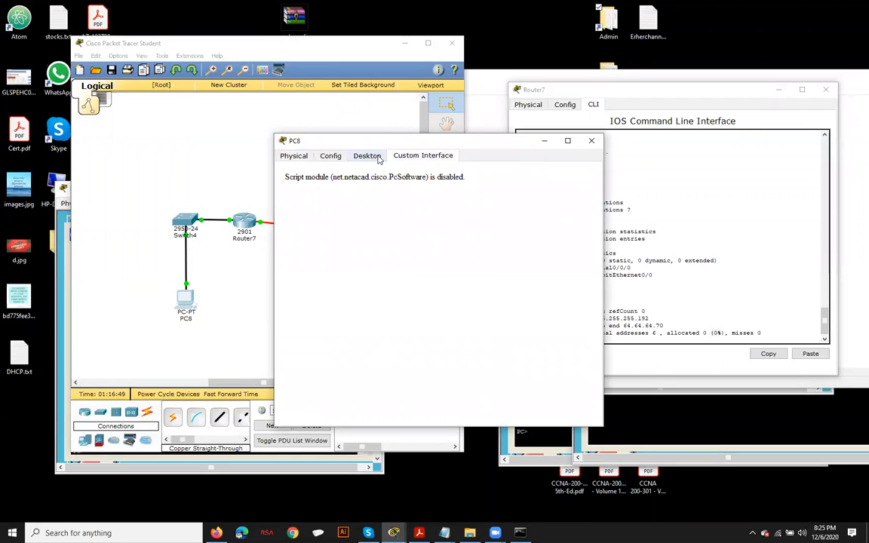
{"action": "left_click", "coordinate": [379, 155]}
{"action": "left_click", "coordinate": [499, 194]}
{"action": "type", "text": "ipconfig"}
{"action": "key", "text": "Return"}
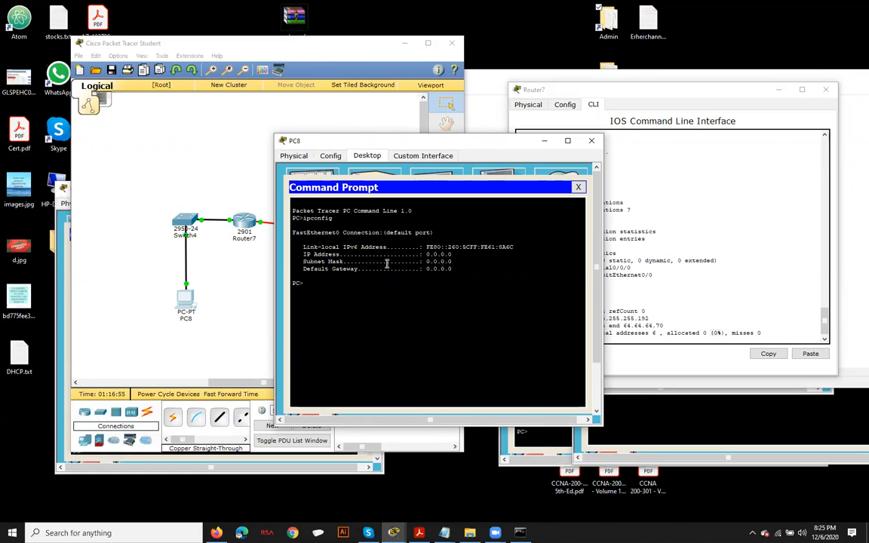
{"action": "left_click_drag", "start_coordinate": [472, 141], "coordinate": [415, 161]}
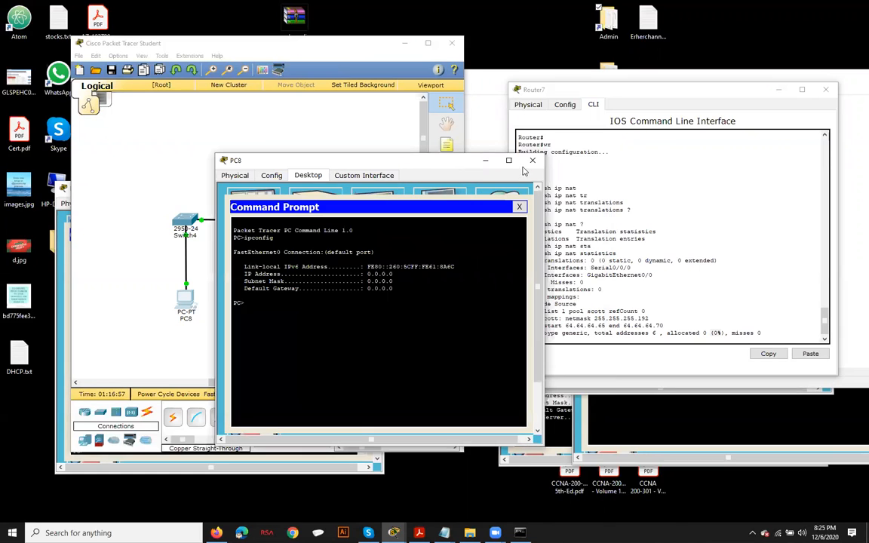
{"action": "left_click", "coordinate": [533, 160]}
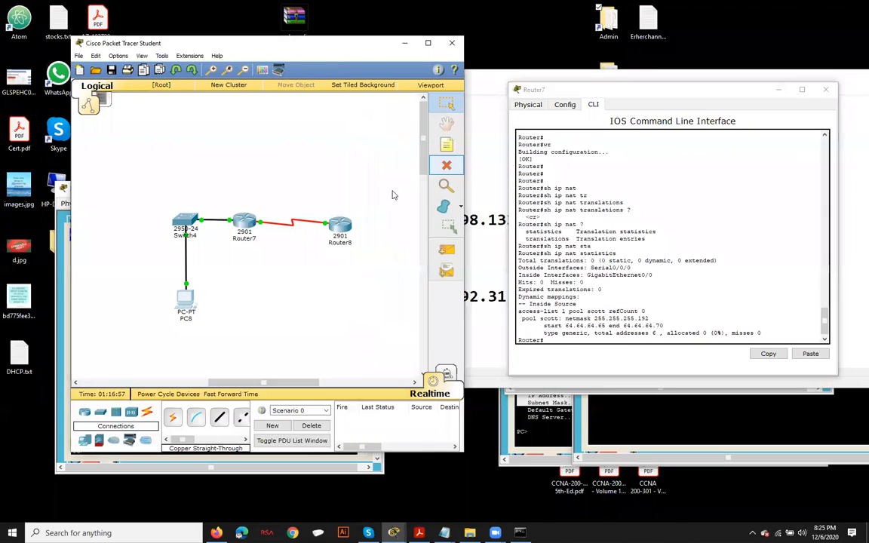
Step: Open PC8's IP Configuration and place it beside Figure 18-2 in the CCNA PDF in Acrobat Reader
{"action": "left_click", "coordinate": [184, 296]}
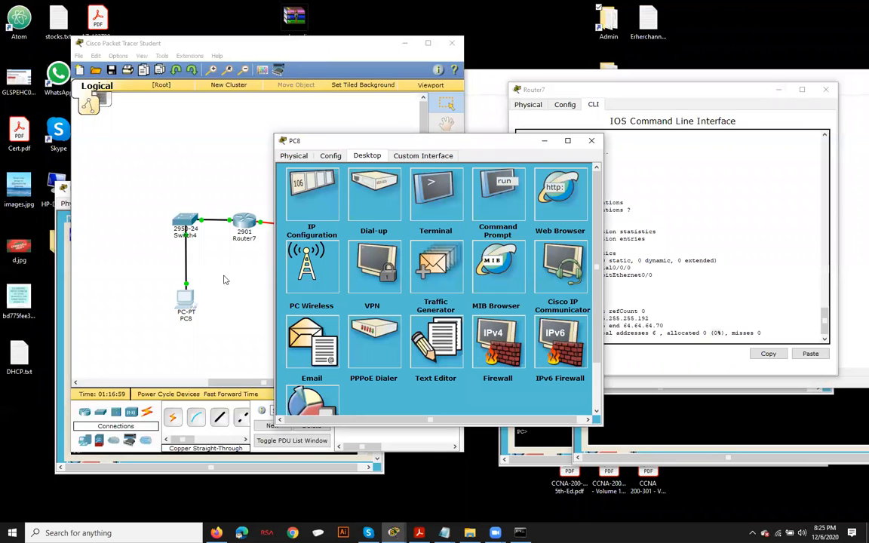
{"action": "left_click", "coordinate": [302, 195]}
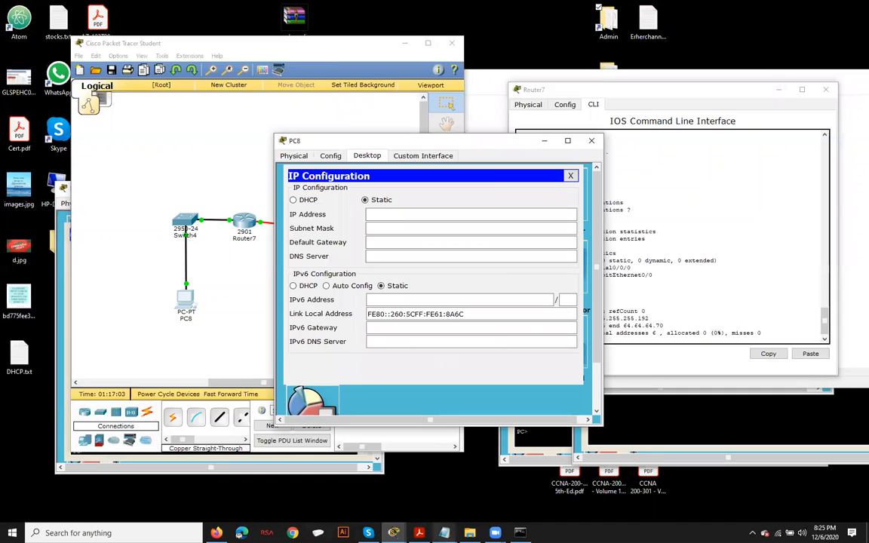
{"action": "left_click", "coordinate": [419, 533]}
{"action": "left_click_drag", "start_coordinate": [180, 30], "coordinate": [228, 58]}
{"action": "scroll", "coordinate": [287, 436], "scroll_direction": "left", "scroll_amount": 4}
{"action": "left_click", "coordinate": [519, 230]}
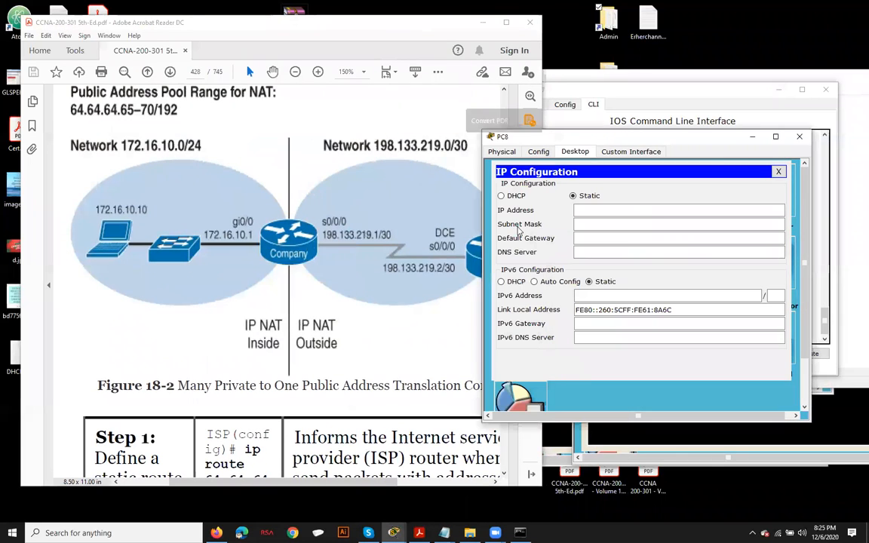
Step: Set PC8's static IP address to 172.16.10.10 with mask 255.255.0.0 and begin the default gateway with 172.16.10
{"action": "left_click", "coordinate": [597, 214]}
{"action": "type", "text": "10172"}
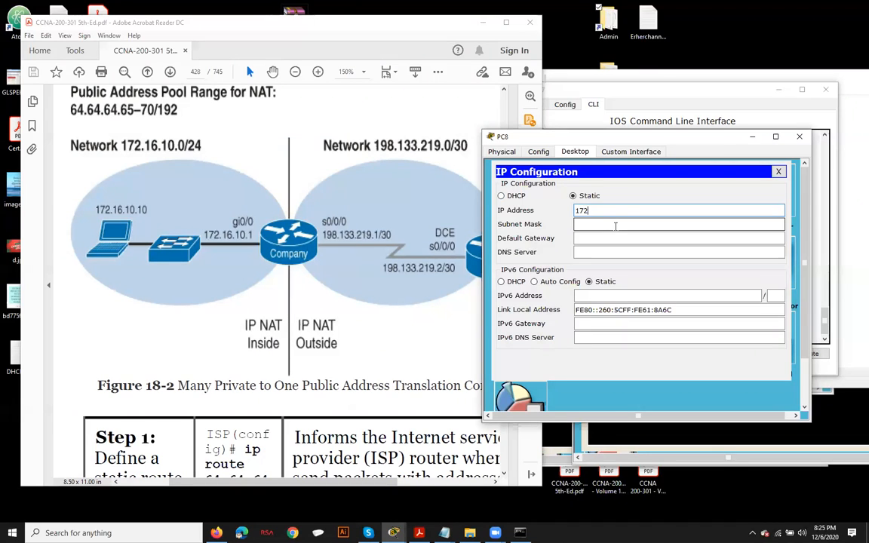
{"action": "type", "text": ".16.1"}
{"action": "type", "text": "0.10"}
{"action": "left_click", "coordinate": [616, 225]}
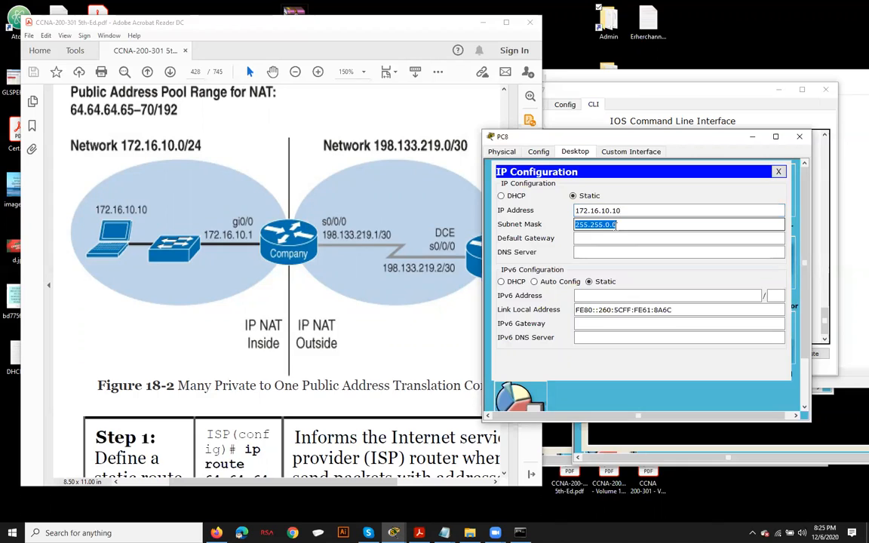
{"action": "key", "text": "Tab"}
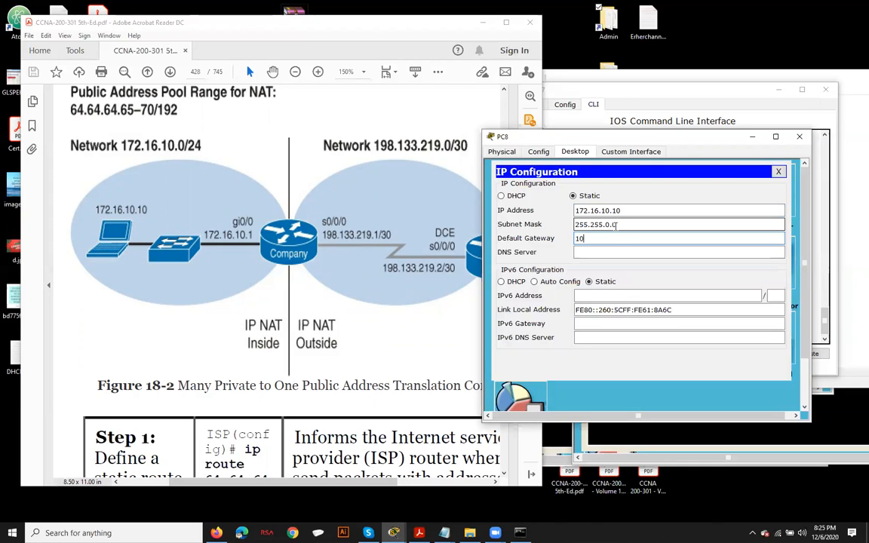
{"action": "type", "text": "172.16.10."}
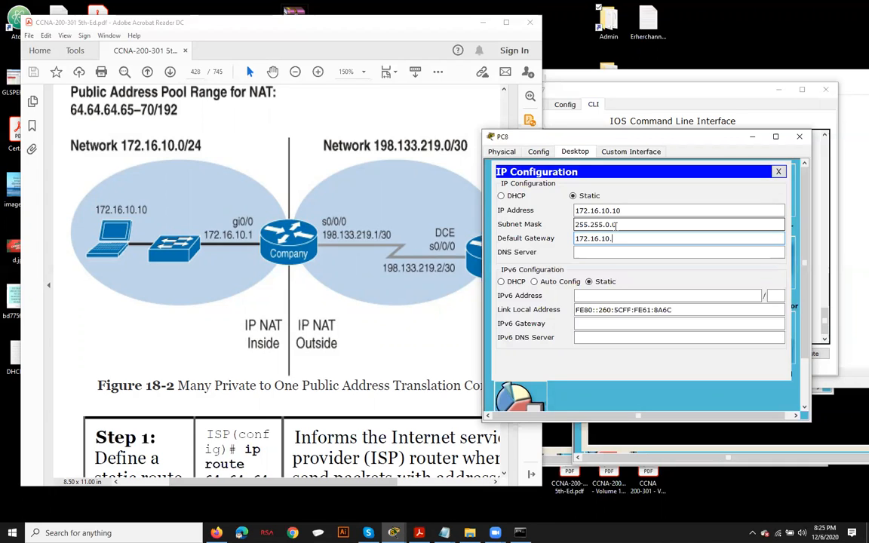